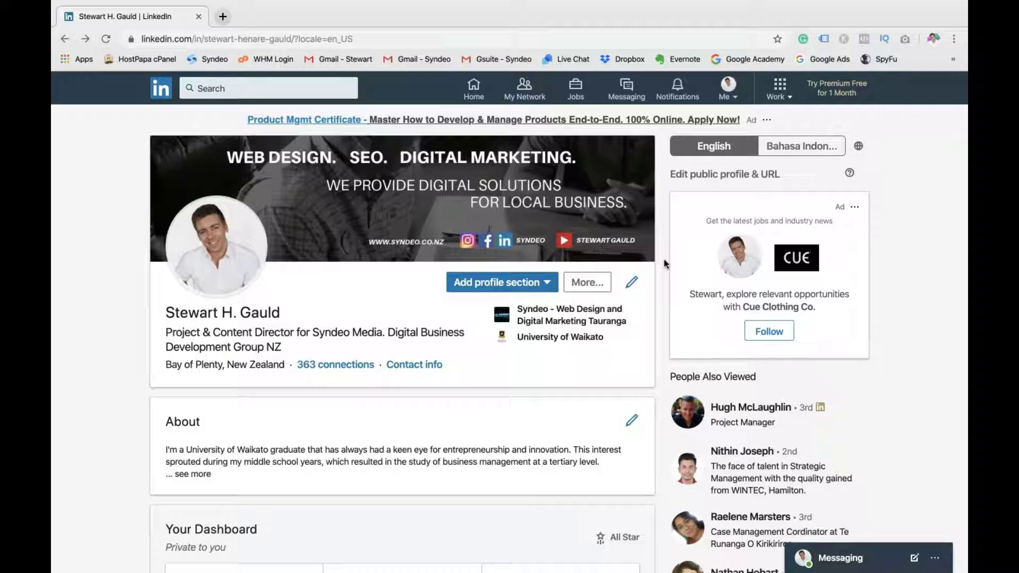
Check the account menu, then open the Work panel and scroll to Create a Company Page
{"action": "left_click", "coordinate": [735, 101]}
{"action": "scroll", "coordinate": [689, 275], "scroll_direction": "down", "scroll_amount": 1}
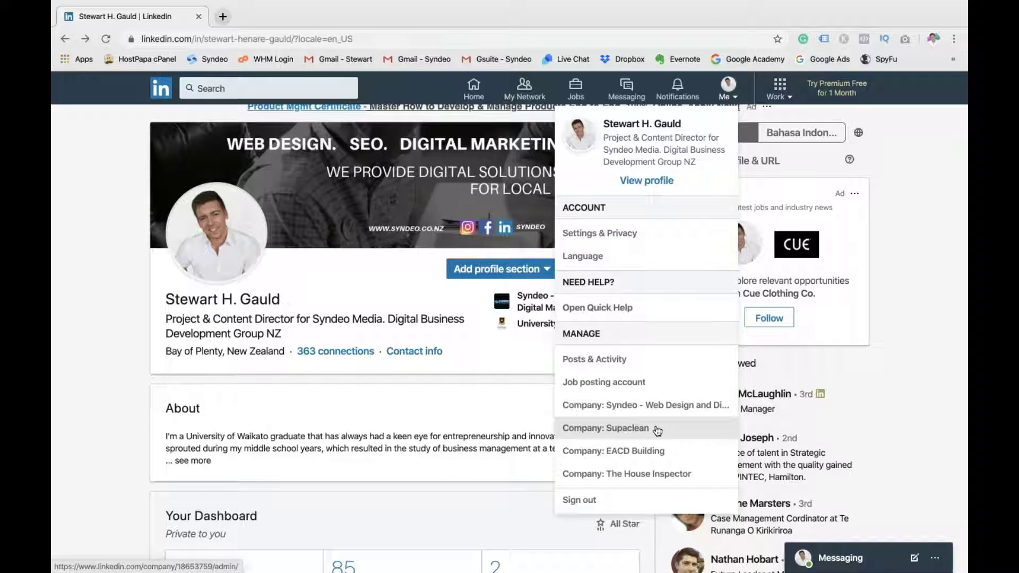
{"action": "scroll", "coordinate": [657, 431], "scroll_direction": "up", "scroll_amount": 1}
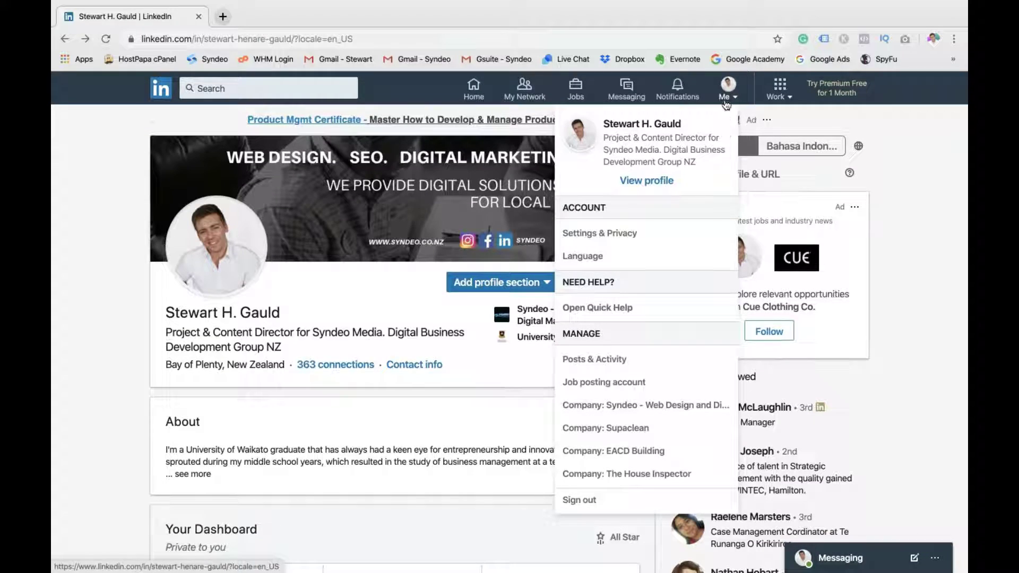
{"action": "left_click", "coordinate": [726, 100]}
{"action": "left_click", "coordinate": [779, 97]}
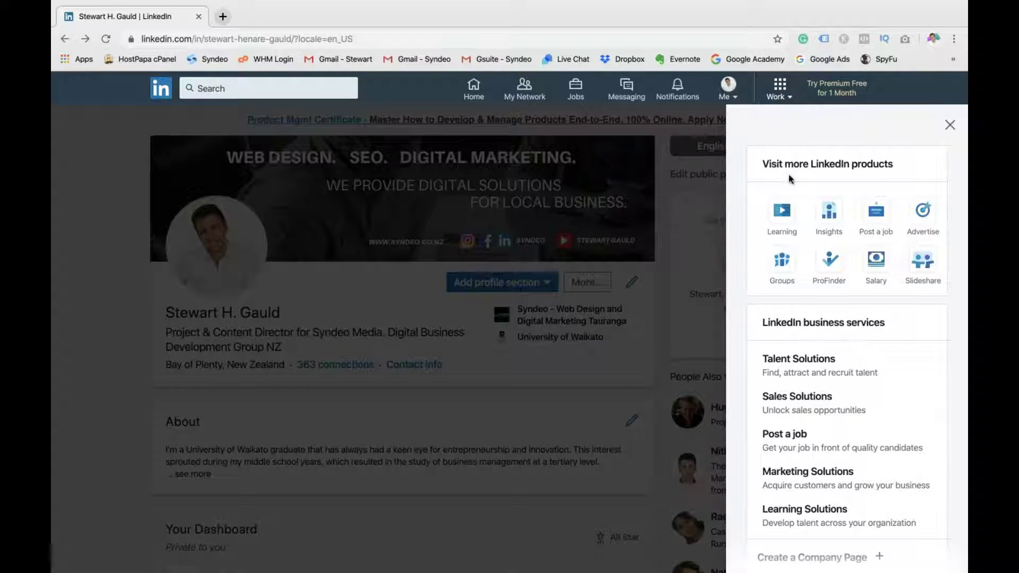
{"action": "scroll", "coordinate": [820, 344], "scroll_direction": "down", "scroll_amount": 1}
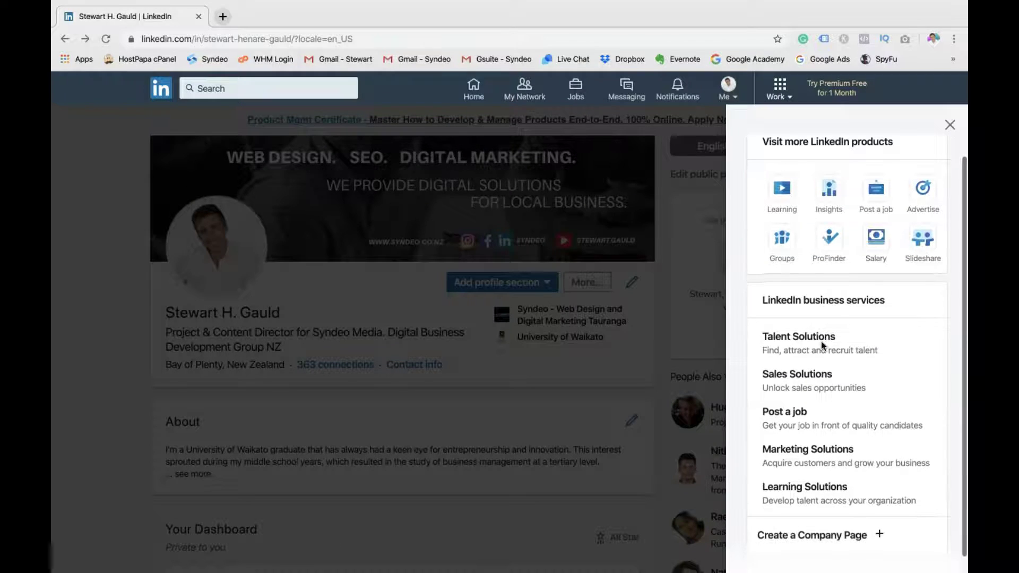
{"action": "left_click", "coordinate": [836, 533]}
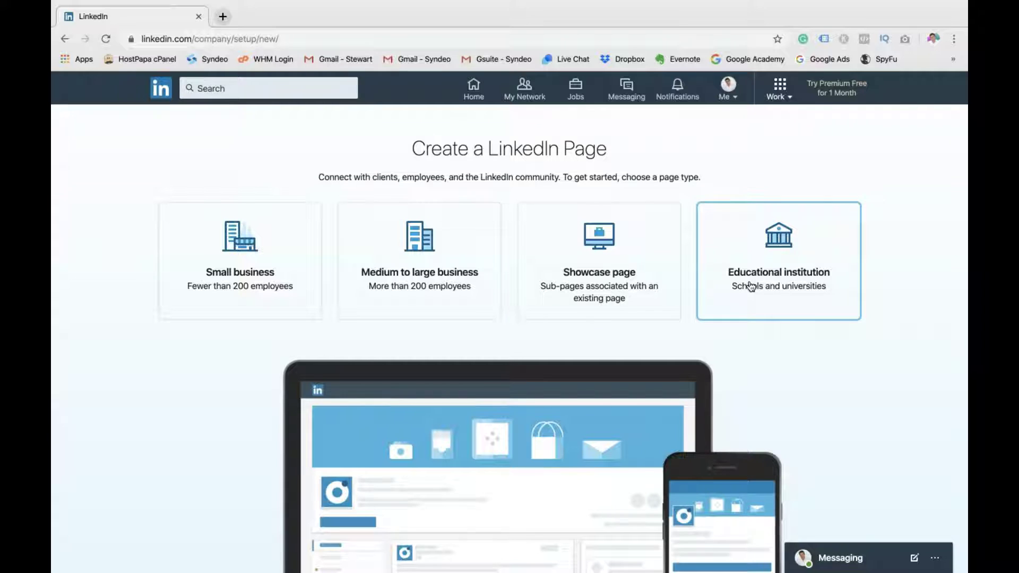
{"action": "left_click", "coordinate": [265, 292]}
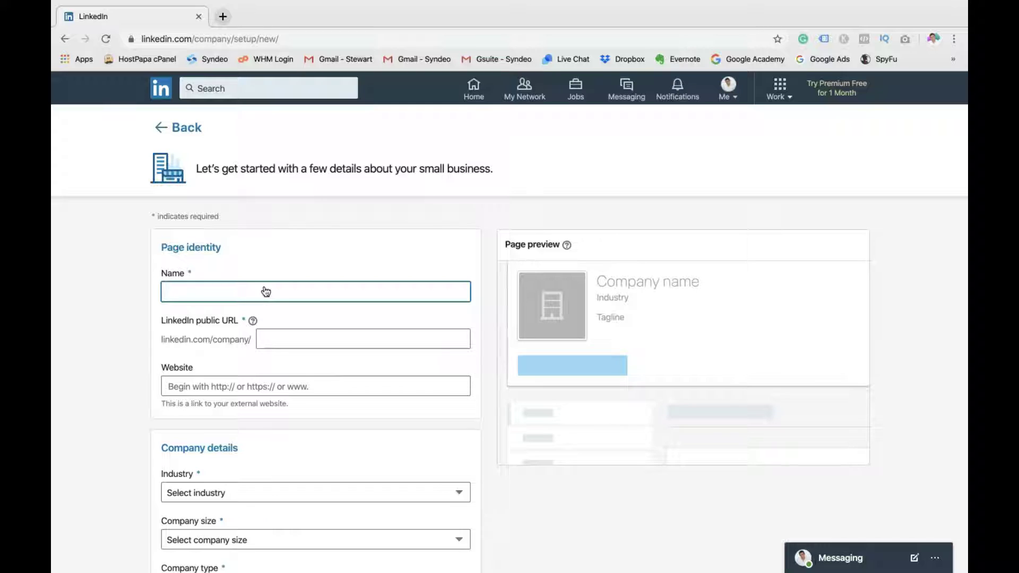
{"action": "type", "text": "My Comp"}
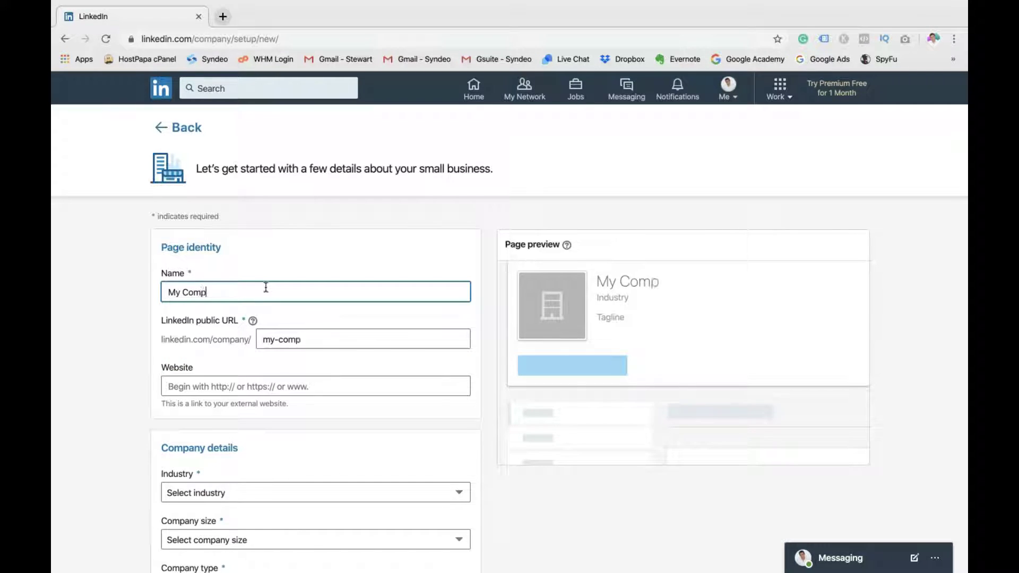
{"action": "type", "text": "nany NZ"}
{"action": "left_click", "coordinate": [335, 336]}
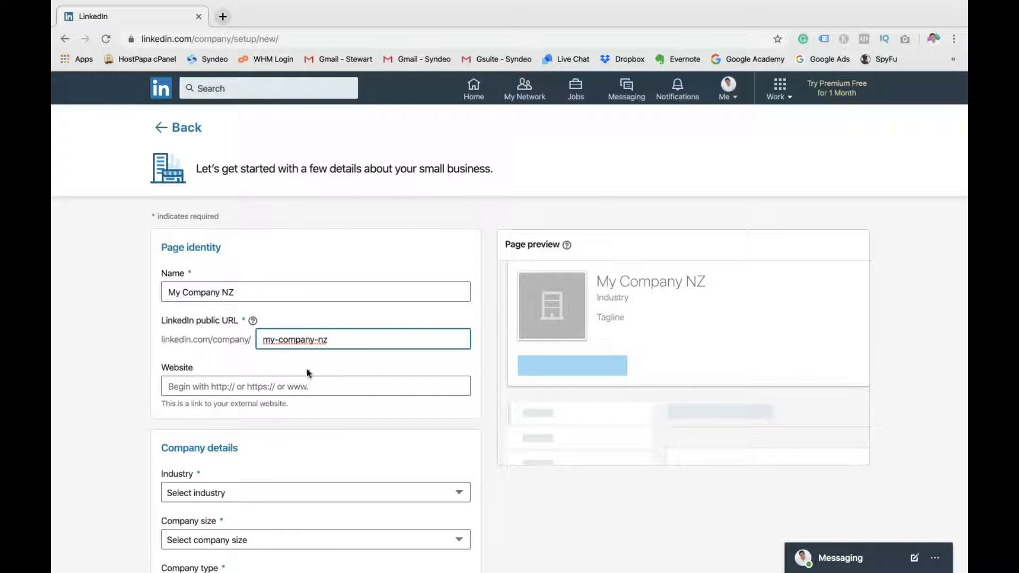
{"action": "left_click", "coordinate": [299, 387]}
{"action": "type", "text": "w"}
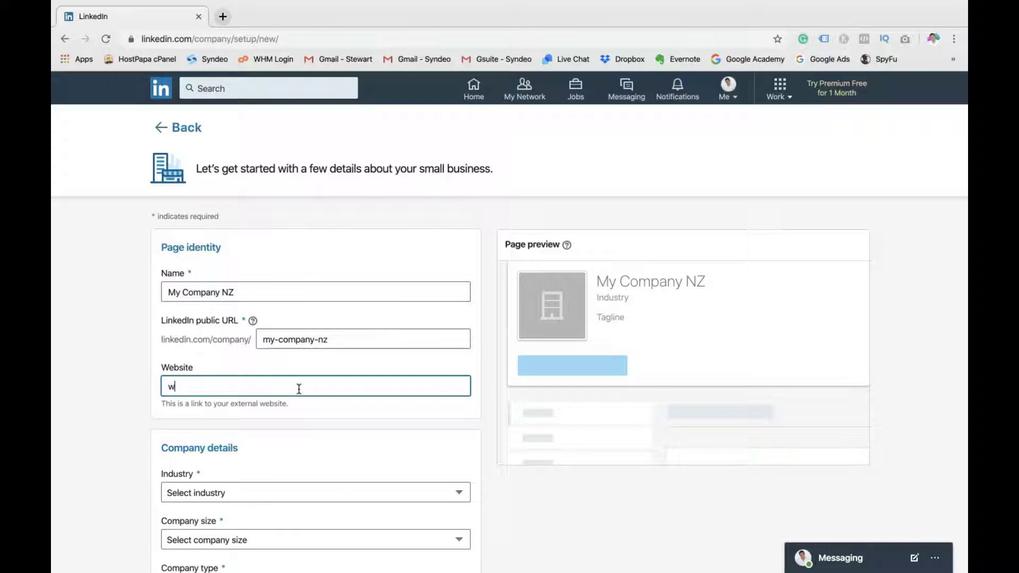
{"action": "type", "text": "ww.mycompanynz.co.nz"}
{"action": "scroll", "coordinate": [380, 398], "scroll_direction": "down", "scroll_amount": 3}
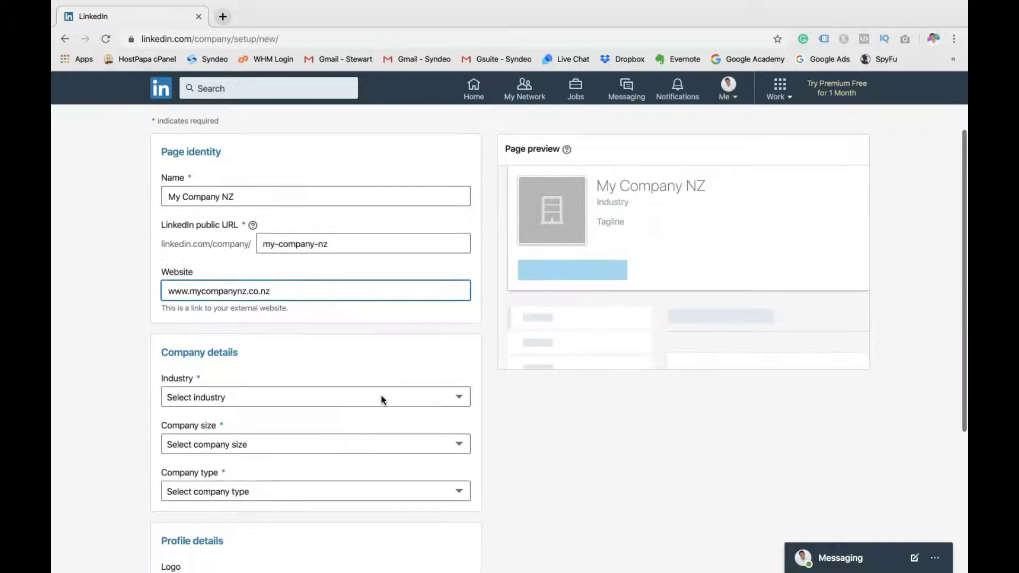
{"action": "scroll", "coordinate": [381, 396], "scroll_direction": "down", "scroll_amount": 2}
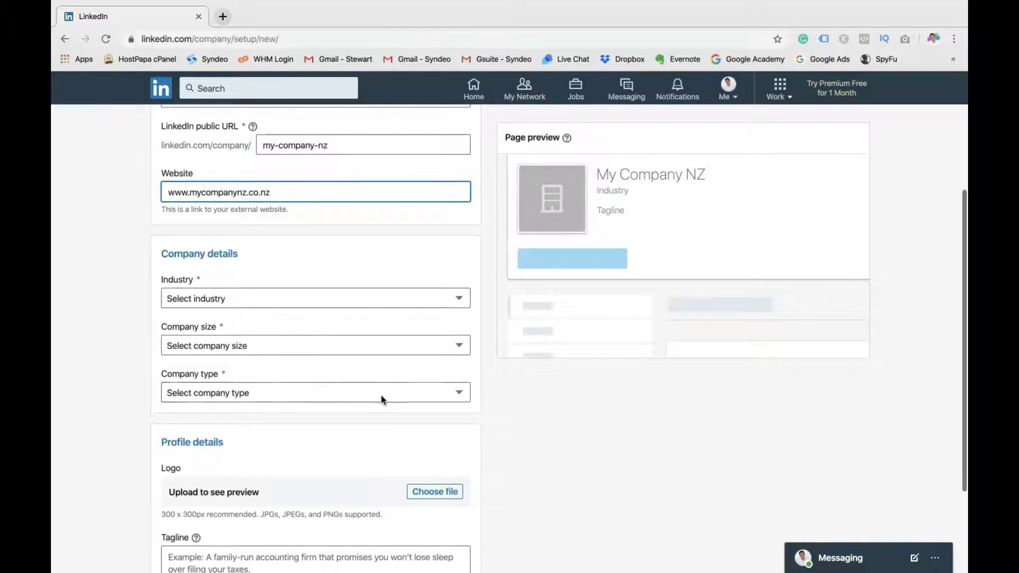
{"action": "scroll", "coordinate": [381, 396], "scroll_direction": "down", "scroll_amount": 1}
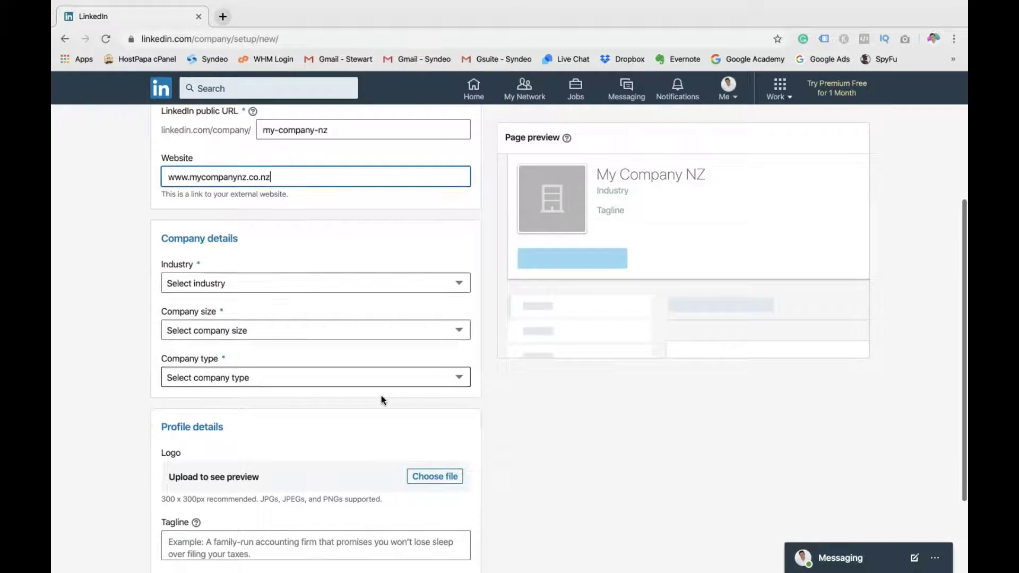
Choose Building Materials industry, 2–10 employees company size, and Public company type
{"action": "left_click", "coordinate": [459, 281]}
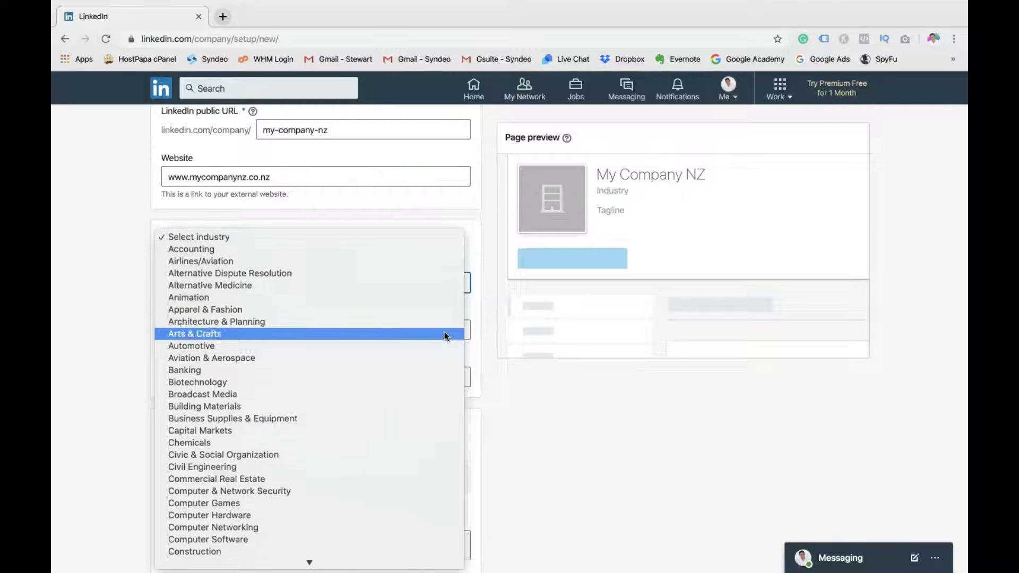
{"action": "scroll", "coordinate": [444, 332], "scroll_direction": "down", "scroll_amount": 5}
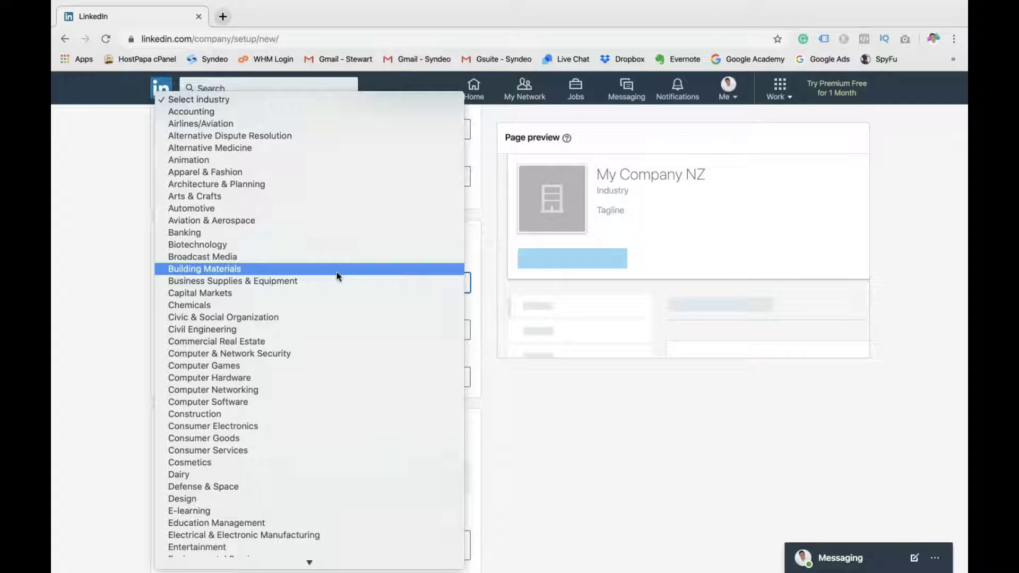
{"action": "left_click", "coordinate": [229, 270]}
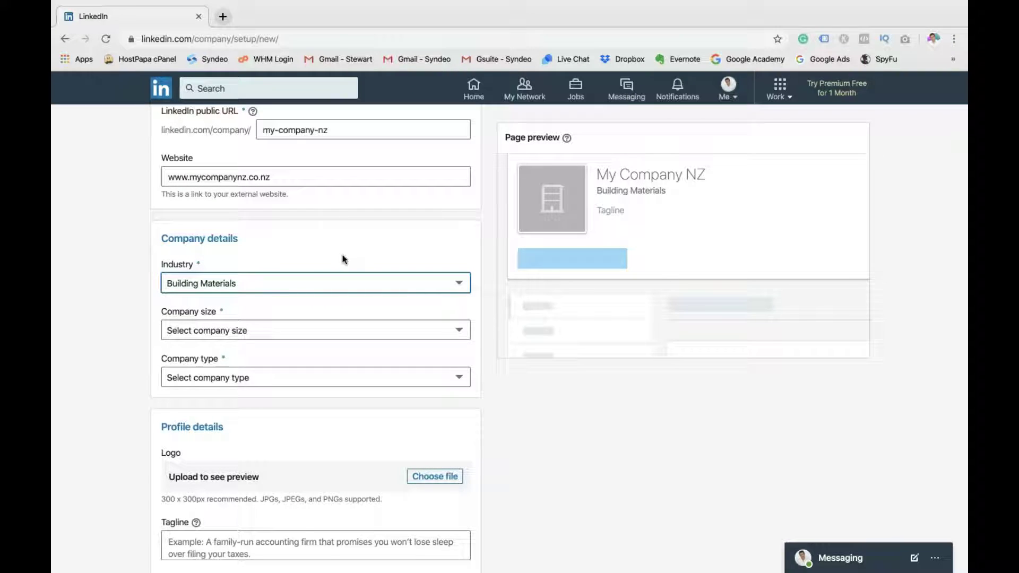
{"action": "scroll", "coordinate": [342, 258], "scroll_direction": "down", "scroll_amount": 1}
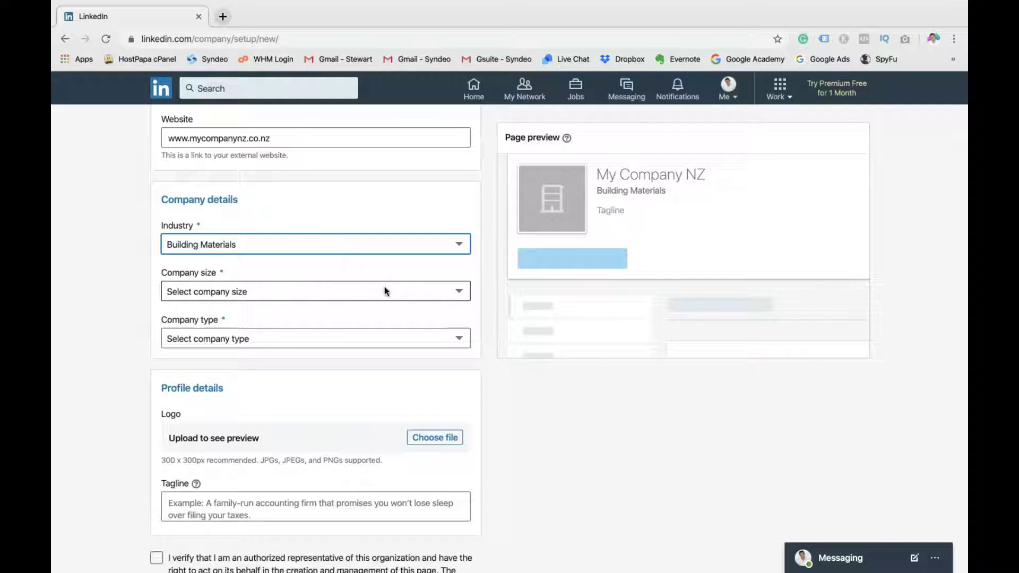
{"action": "left_click", "coordinate": [447, 291]}
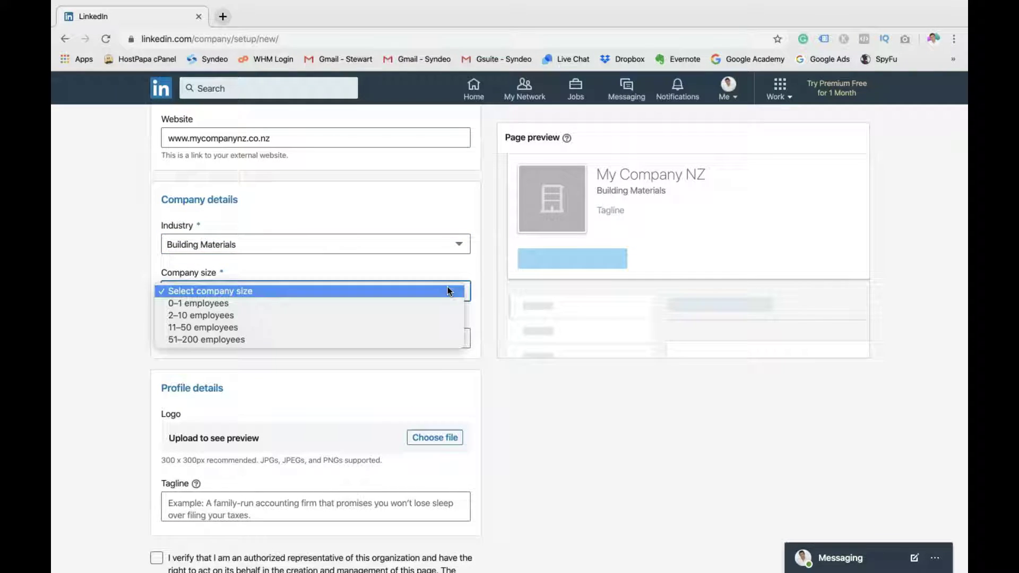
{"action": "left_click", "coordinate": [425, 314]}
{"action": "scroll", "coordinate": [425, 314], "scroll_direction": "down", "scroll_amount": 1}
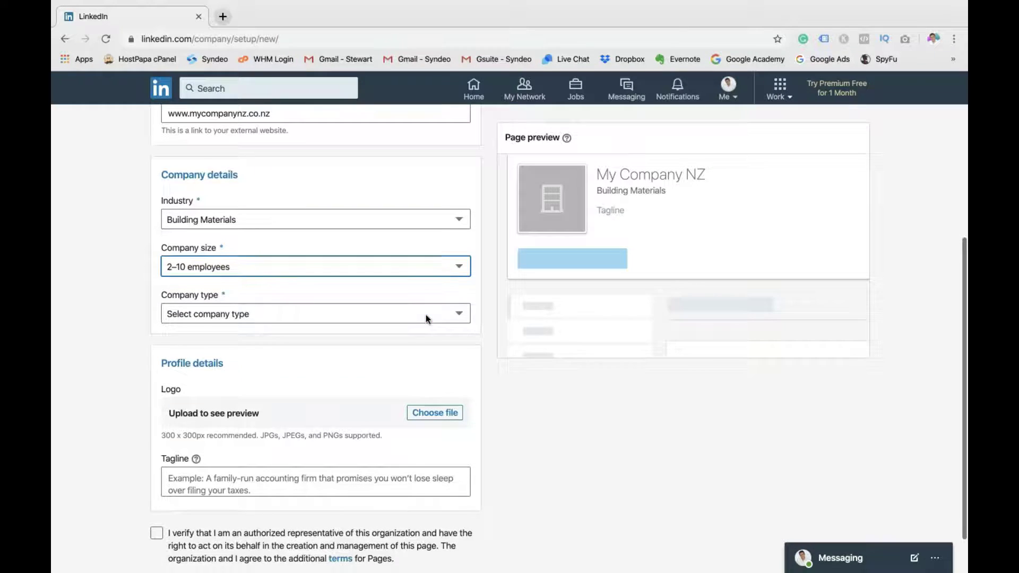
{"action": "left_click", "coordinate": [465, 313]}
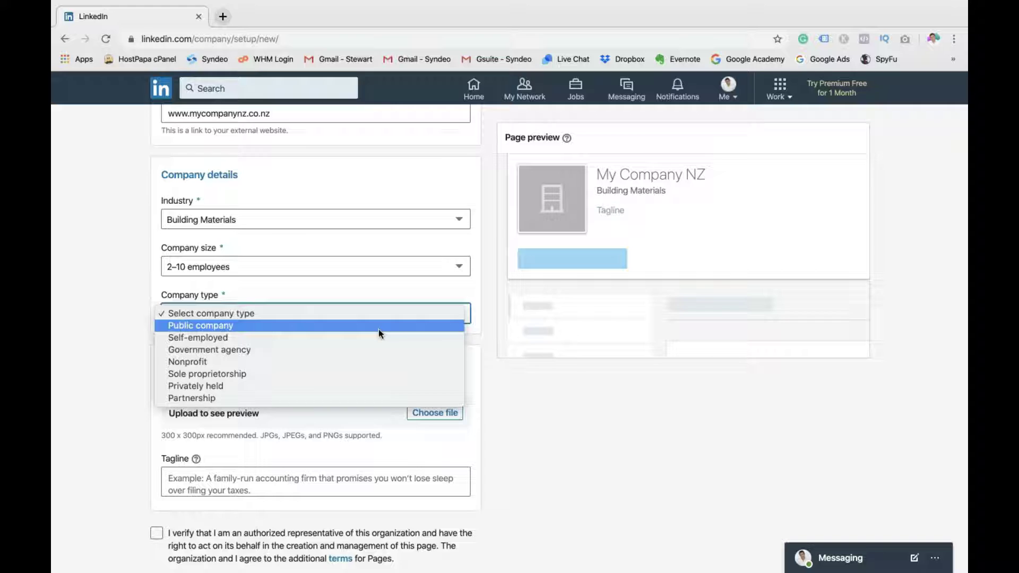
{"action": "left_click", "coordinate": [379, 326]}
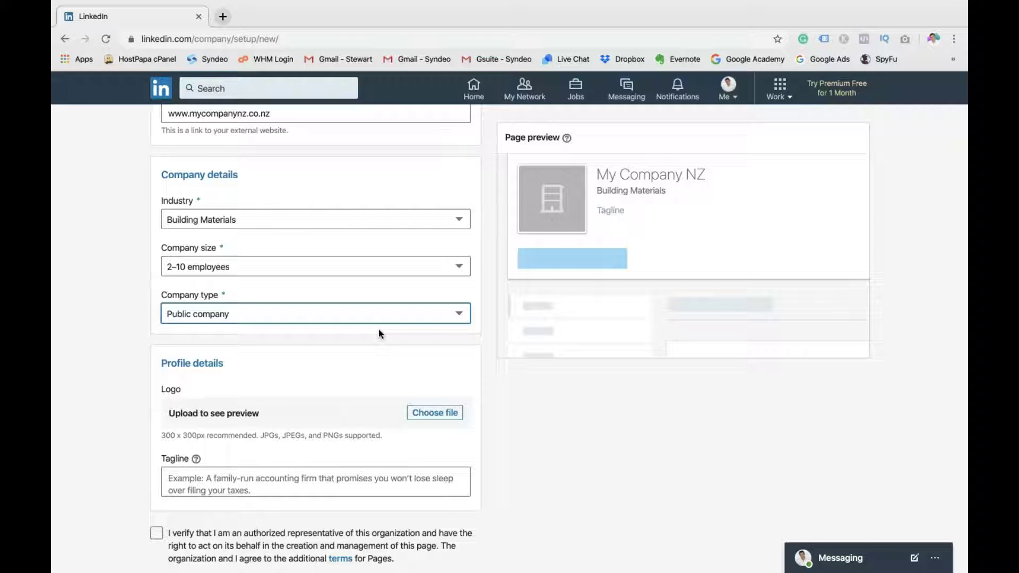
{"action": "scroll", "coordinate": [378, 333], "scroll_direction": "down", "scroll_amount": 2}
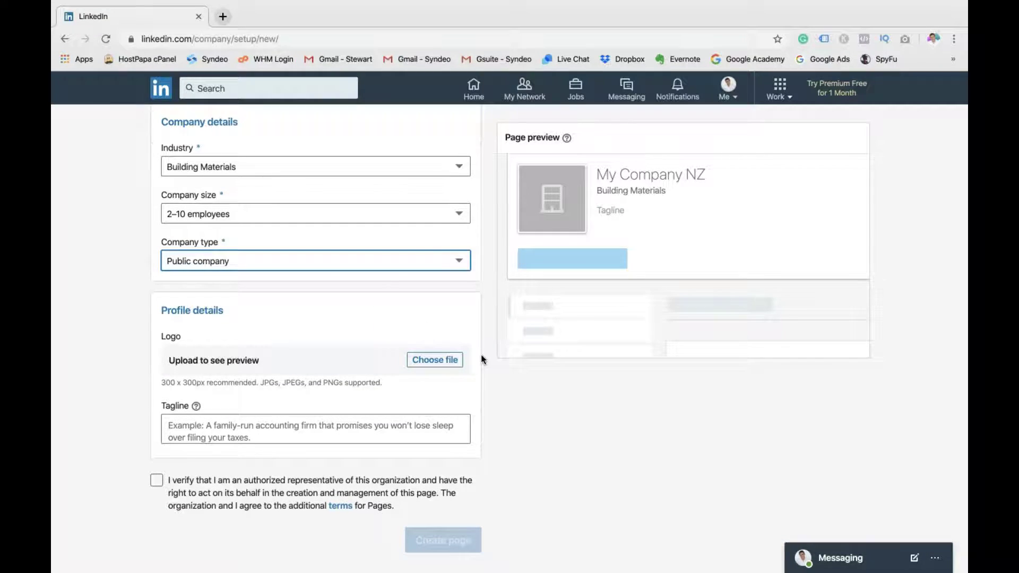
Upload The Company NZ.png from Downloads as the page logo
{"action": "left_click", "coordinate": [482, 359]}
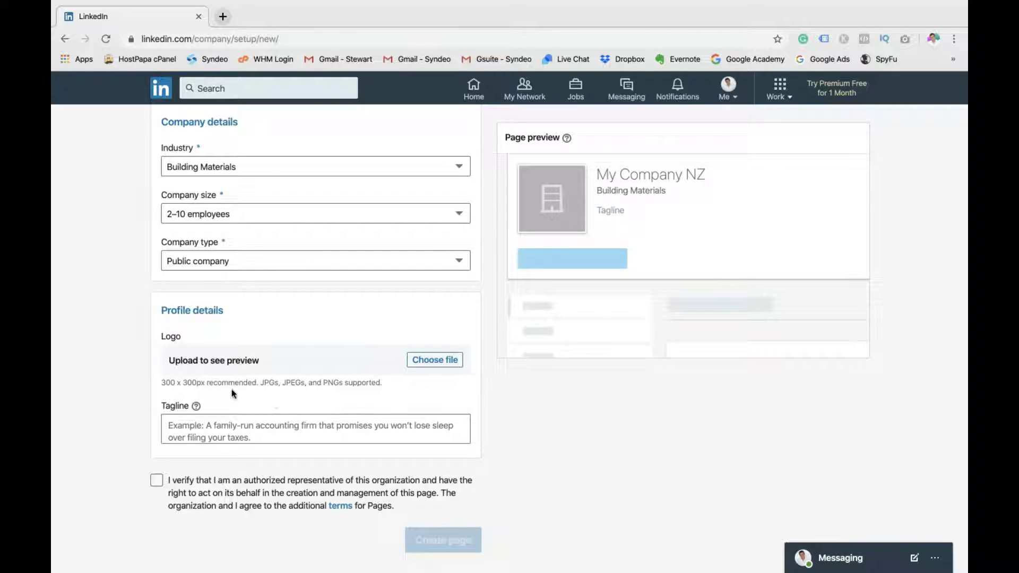
{"action": "left_click", "coordinate": [423, 364]}
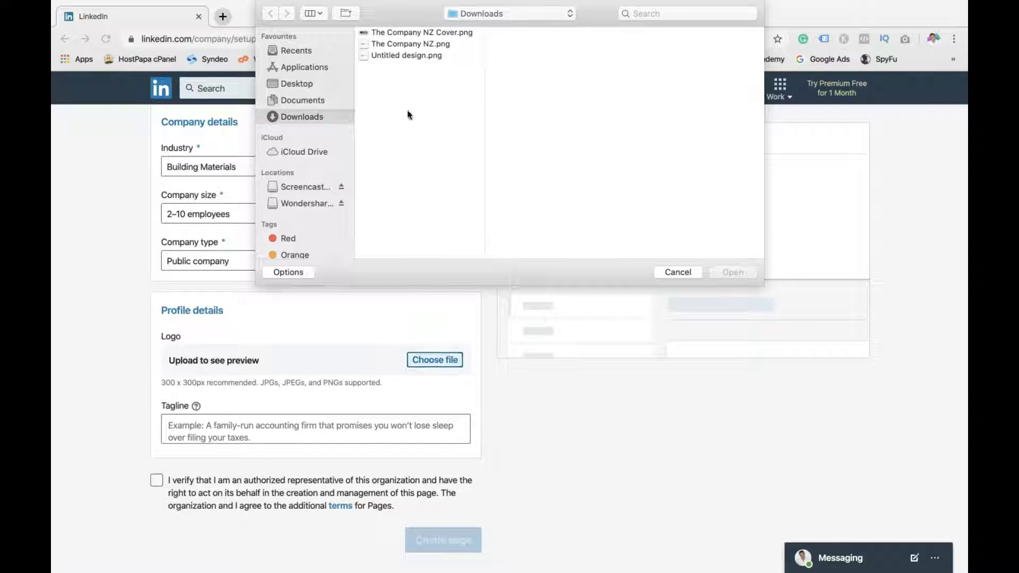
{"action": "left_click", "coordinate": [418, 46]}
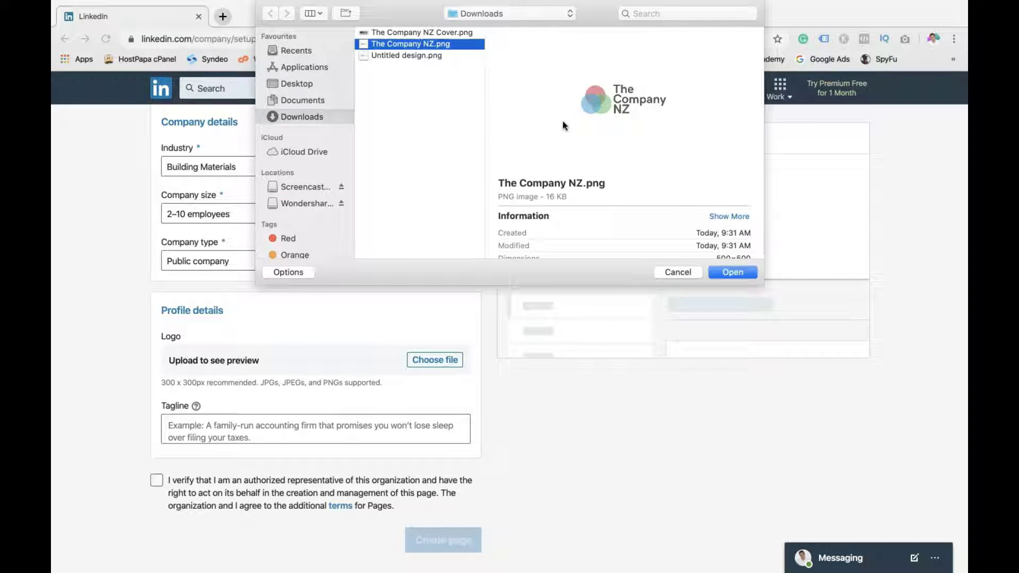
{"action": "left_click", "coordinate": [726, 272]}
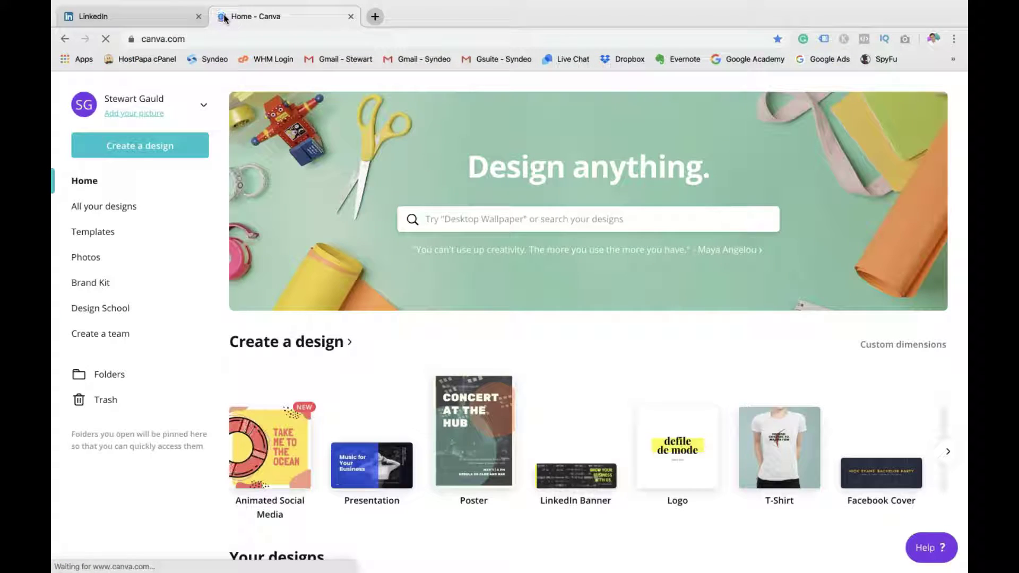
Create a new custom-size Canva design of 300 × 300 px
{"action": "left_click", "coordinate": [903, 344]}
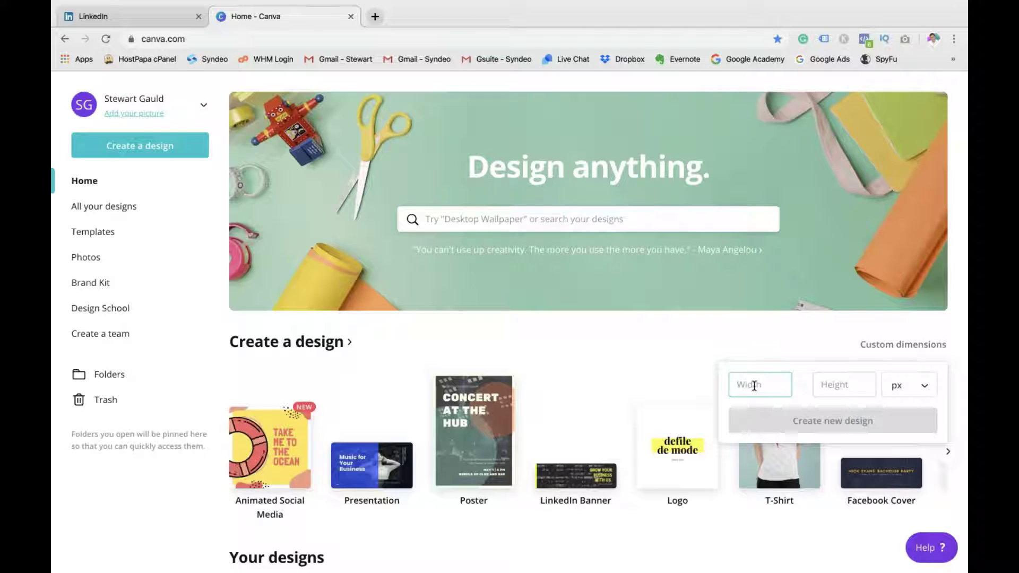
{"action": "type", "text": "300"}
{"action": "left_click", "coordinate": [828, 387]}
{"action": "type", "text": "300"}
{"action": "left_click", "coordinate": [831, 422]}
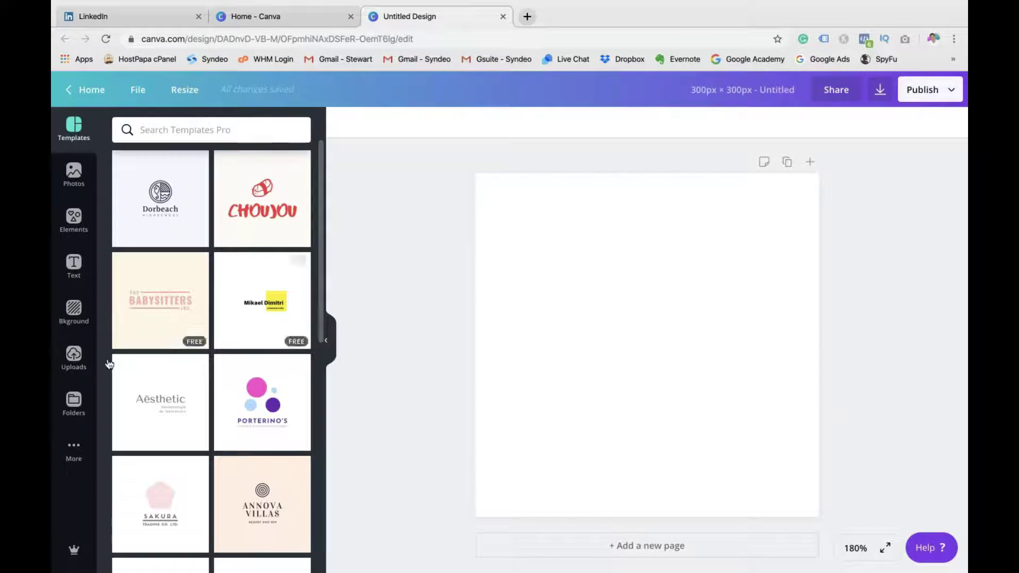
Place the uploaded Company NZ logo and enlarge it to fill most of the square
{"action": "left_click", "coordinate": [80, 358]}
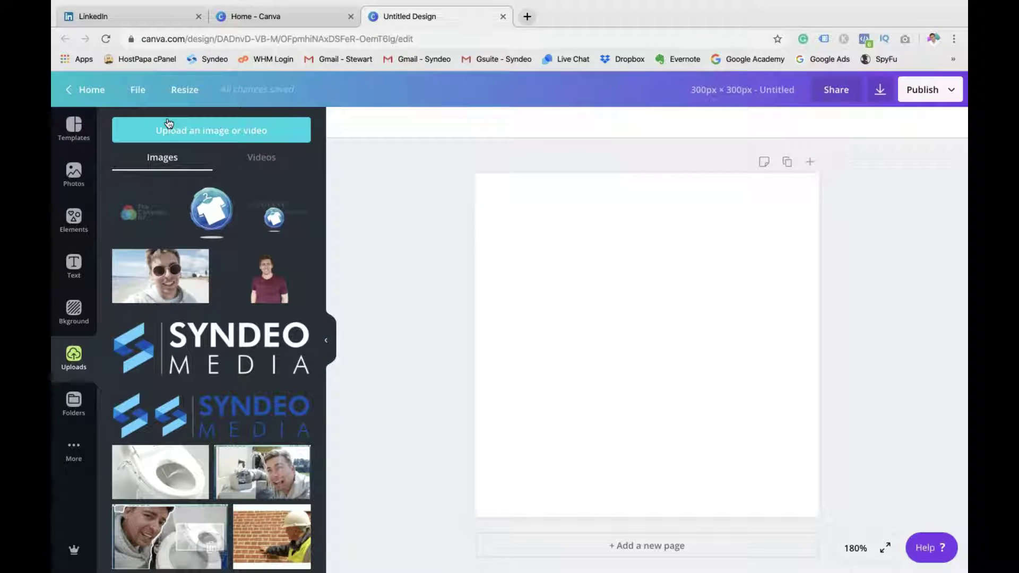
{"action": "left_click", "coordinate": [147, 213]}
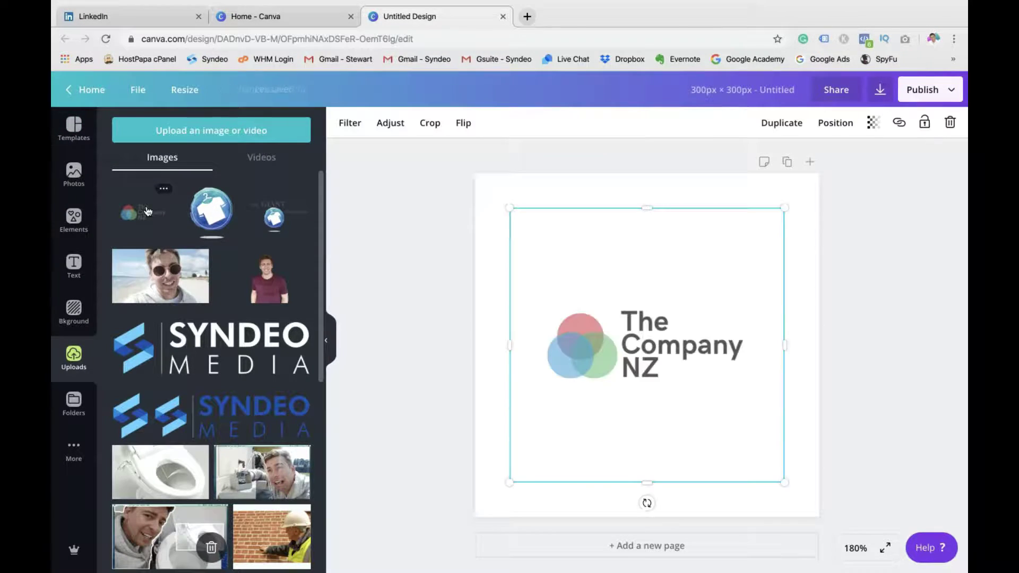
{"action": "left_click", "coordinate": [496, 255]}
{"action": "left_click", "coordinate": [601, 307]}
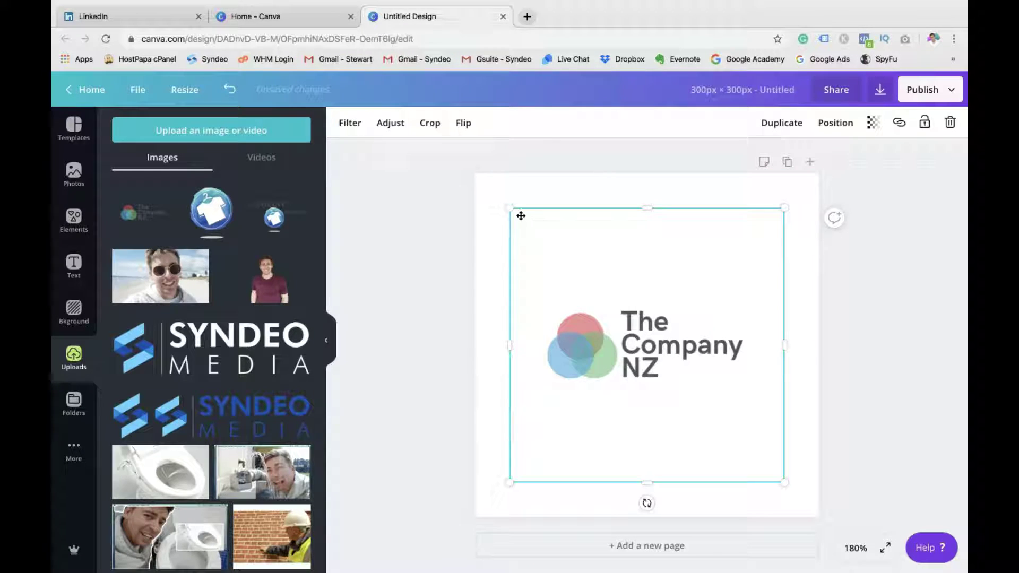
{"action": "left_click_drag", "start_coordinate": [510, 208], "coordinate": [472, 177]}
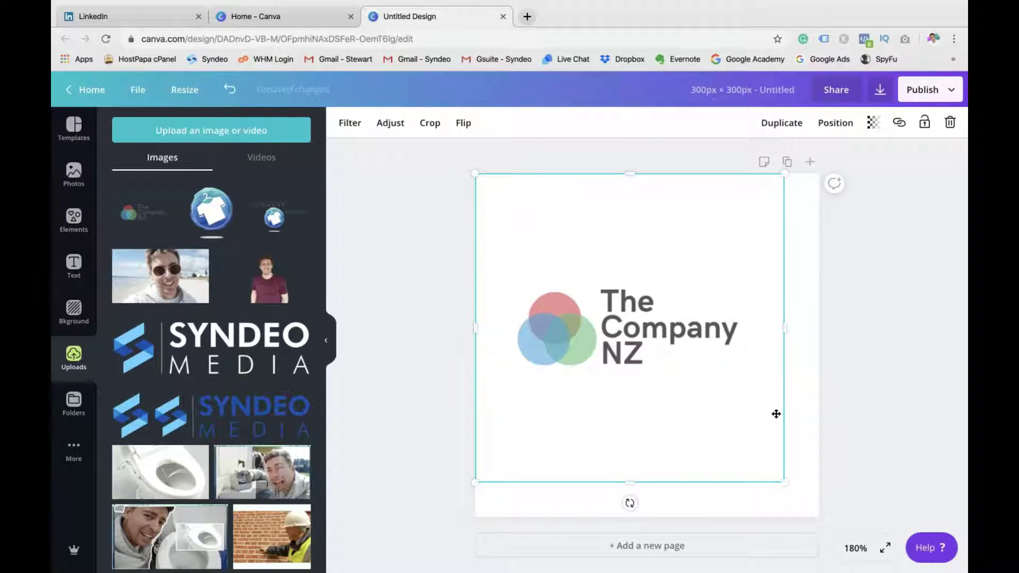
{"action": "left_click_drag", "start_coordinate": [784, 481], "coordinate": [820, 513]}
{"action": "left_click", "coordinate": [843, 392]}
{"action": "left_click", "coordinate": [745, 275]}
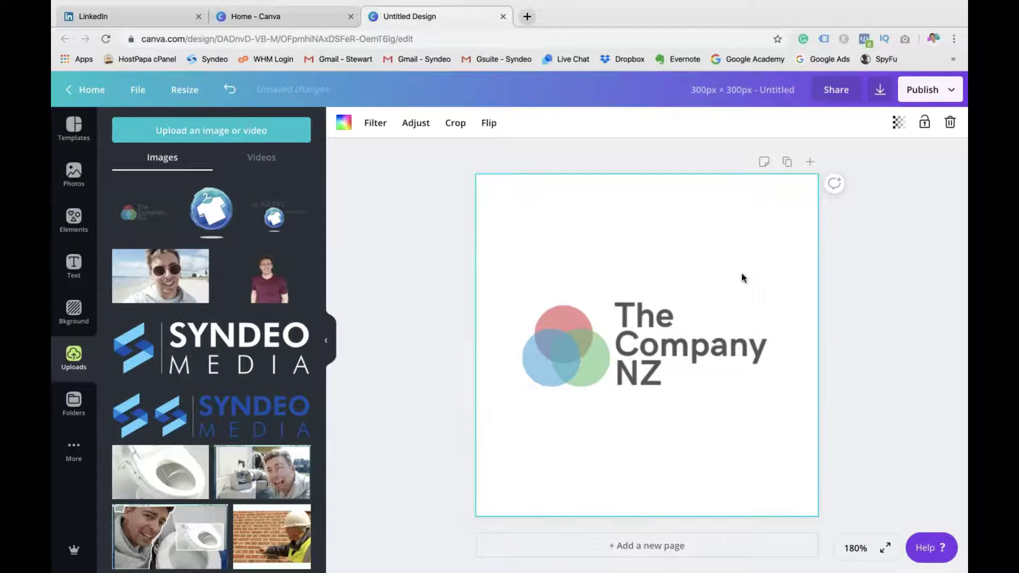
Download the logo design as a PNG and dismiss the confirmation
{"action": "left_click", "coordinate": [879, 90]}
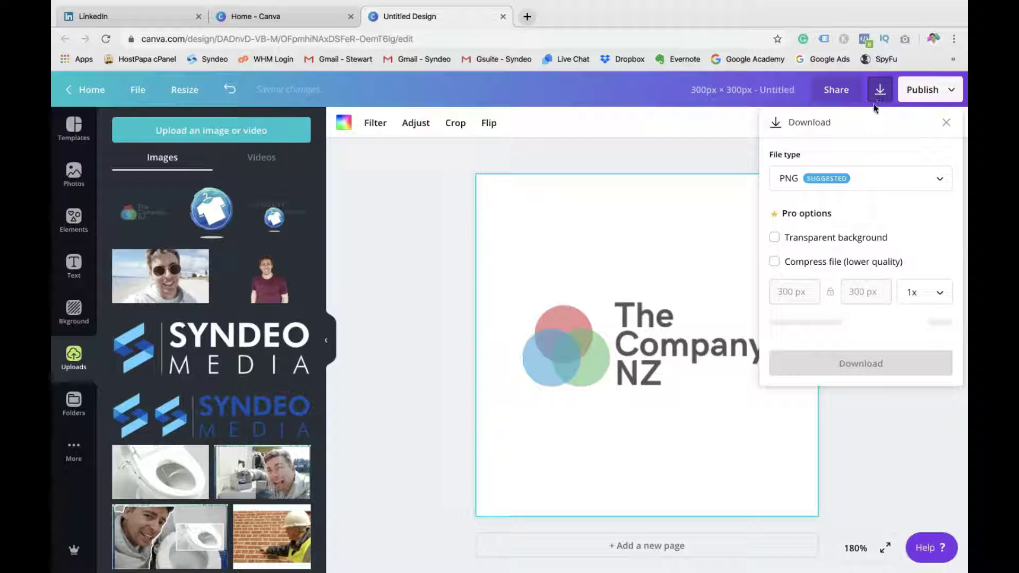
{"action": "left_click", "coordinate": [865, 179]}
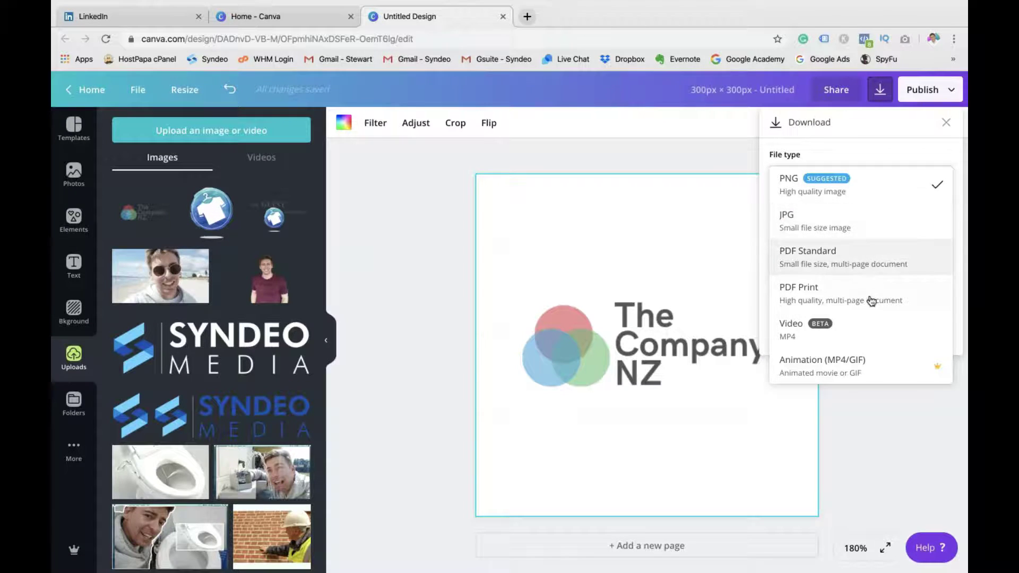
{"action": "left_click", "coordinate": [864, 200]}
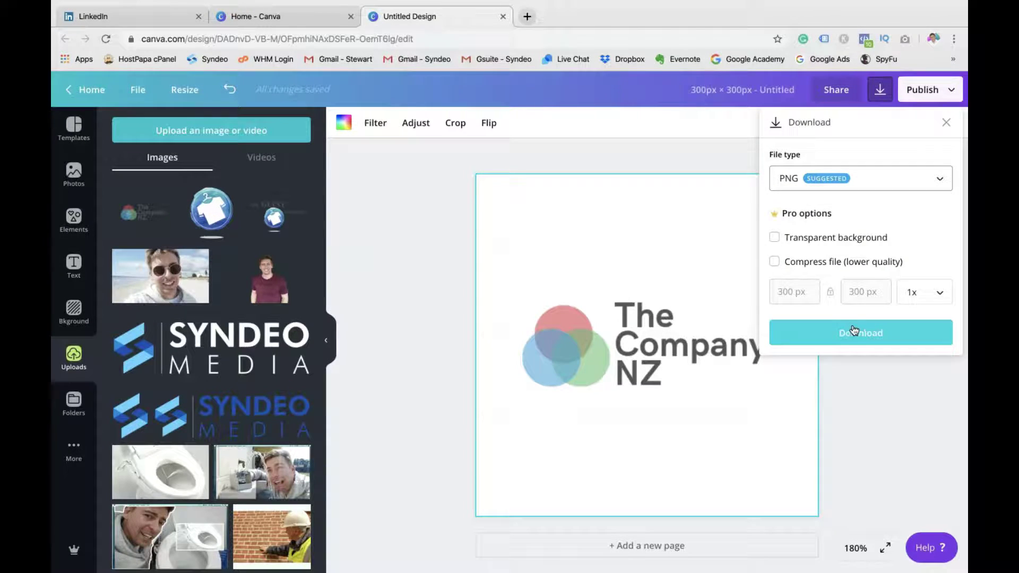
{"action": "left_click", "coordinate": [862, 333]}
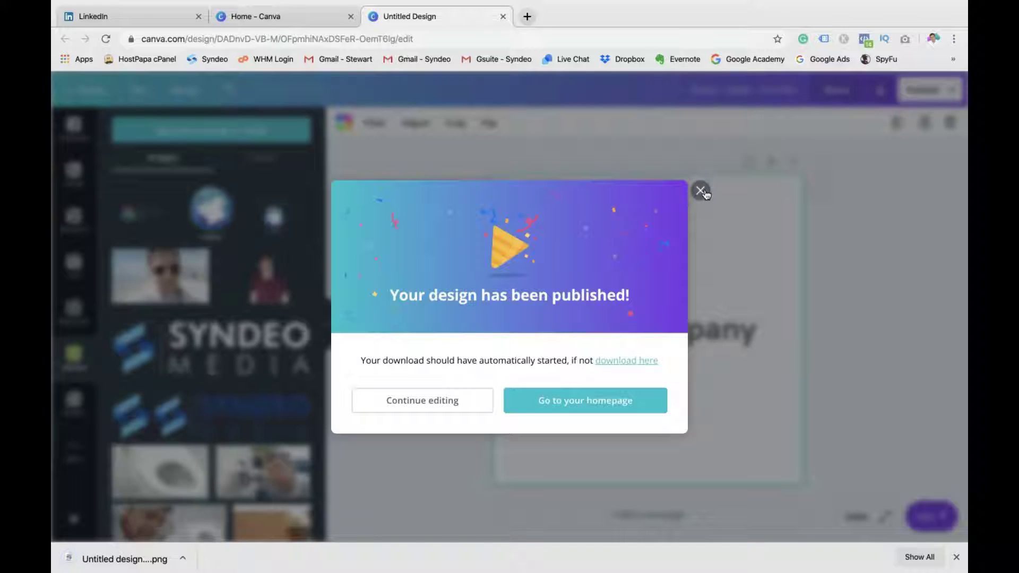
{"action": "left_click", "coordinate": [701, 190]}
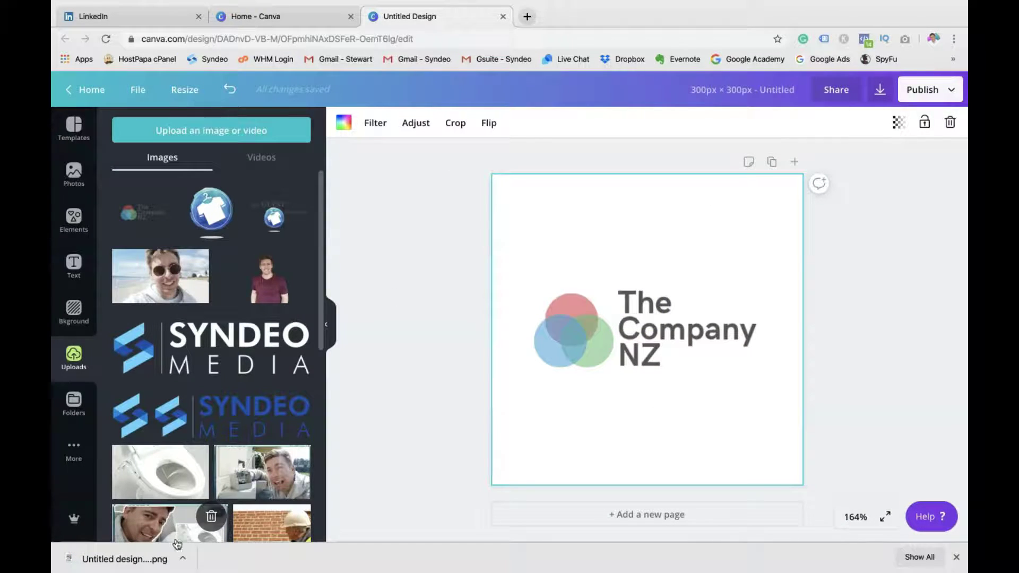
Enter the tagline 'The Best Building Materials Made From Pure New Zealand Wood' and tick the verification box
{"action": "left_click", "coordinate": [168, 21]}
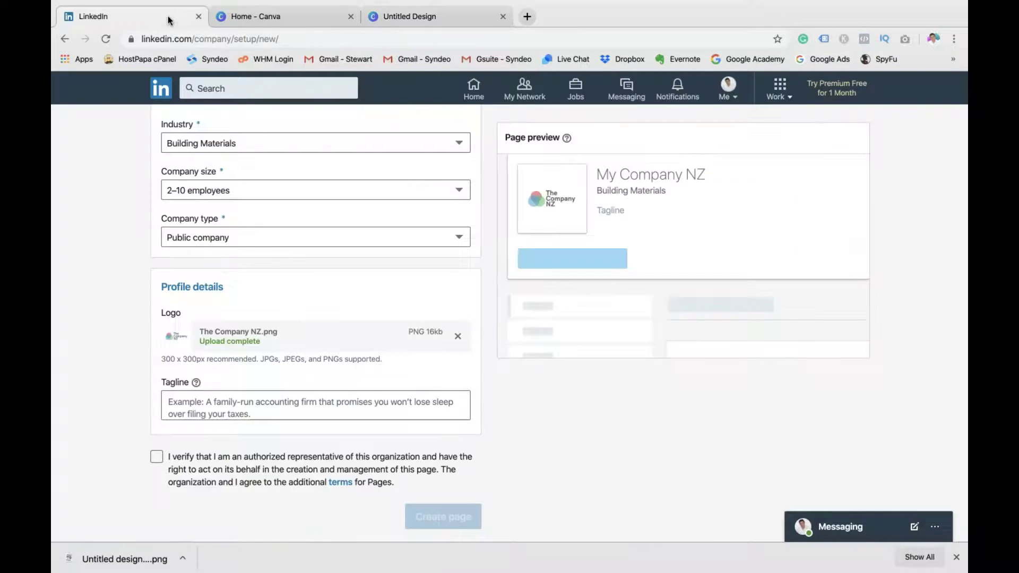
{"action": "left_click", "coordinate": [502, 17]}
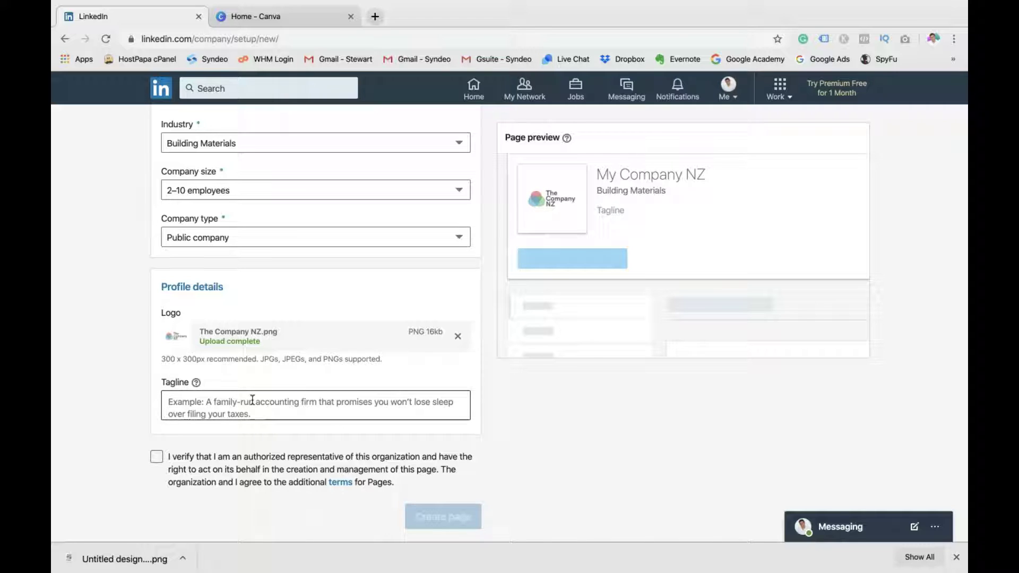
{"action": "left_click", "coordinate": [252, 399]}
{"action": "type", "text": "The Best Building Materials straight"}
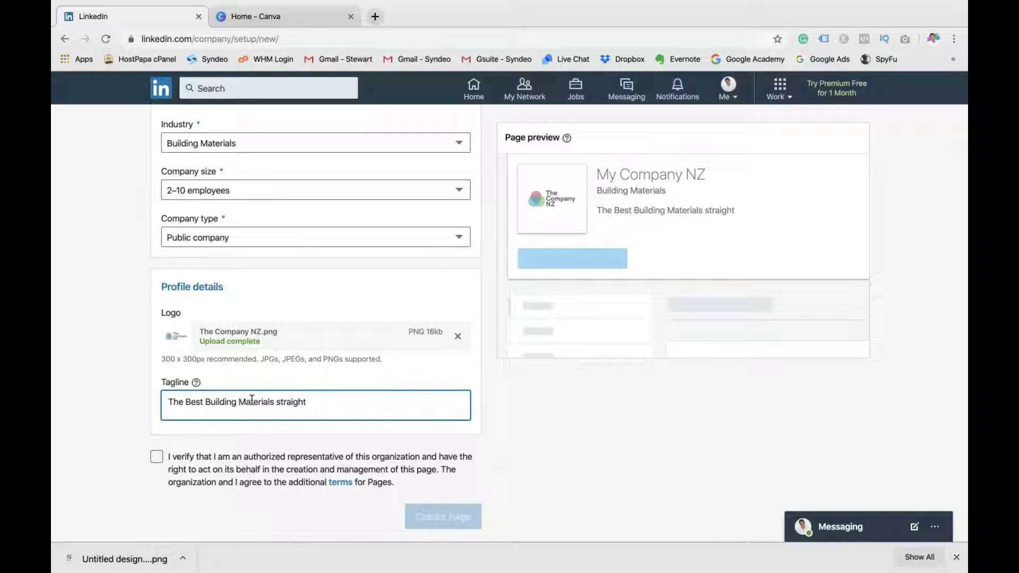
{"action": "key", "text": "BackSpace"}
{"action": "key", "text": "BackSpace"}
{"action": "key", "text": "BackSpace"}
{"action": "key", "text": "BackSpace"}
{"action": "key", "text": "BackSpace"}
{"action": "key", "text": "BackSpace"}
{"action": "key", "text": "BackSpace"}
{"action": "key", "text": "BackSpace"}
{"action": "type", "text": "Made From Pure N"}
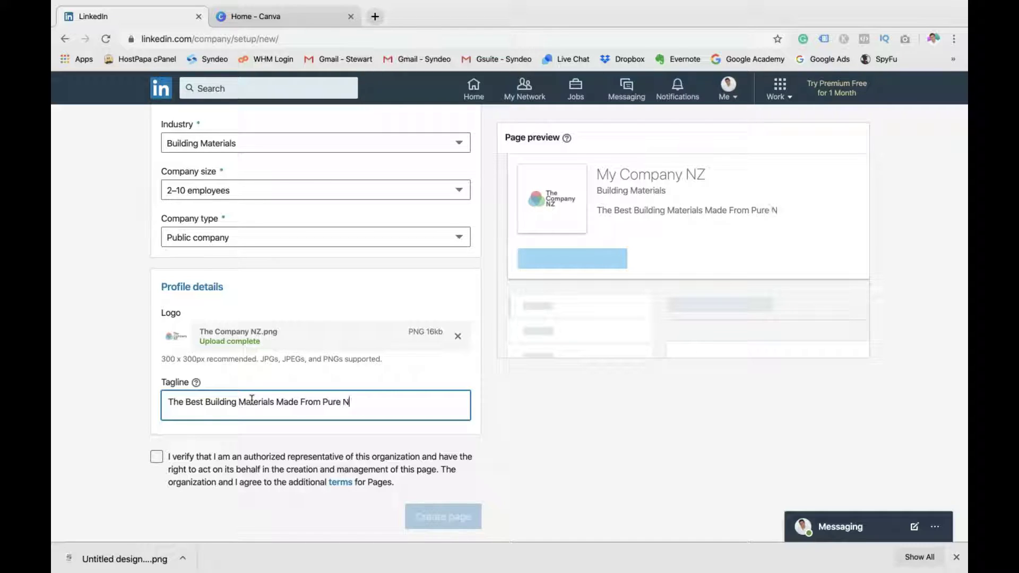
{"action": "type", "text": "ew Zealand"}
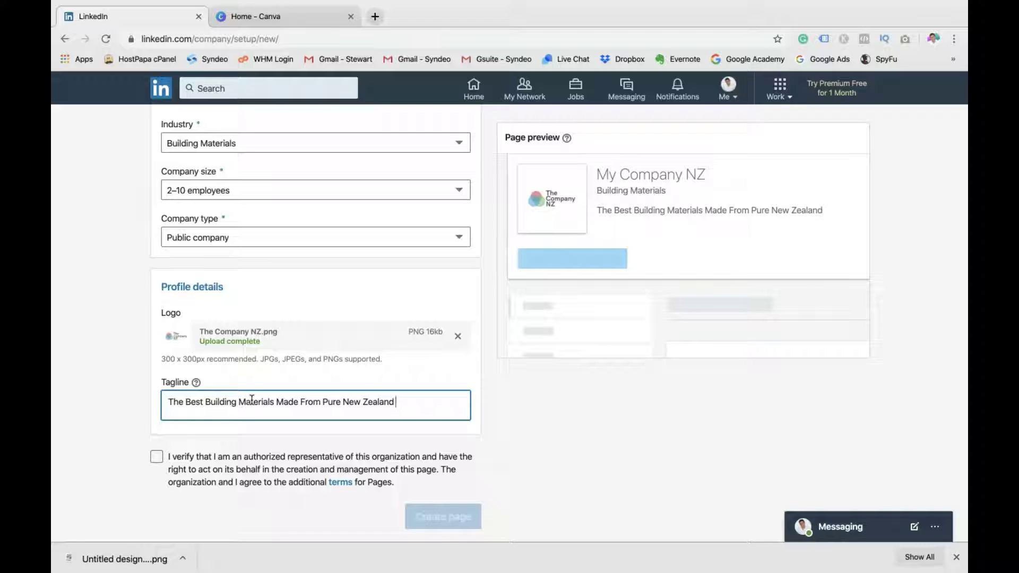
{"action": "type", "text": " Wood."}
{"action": "scroll", "coordinate": [297, 402], "scroll_direction": "down", "scroll_amount": 1}
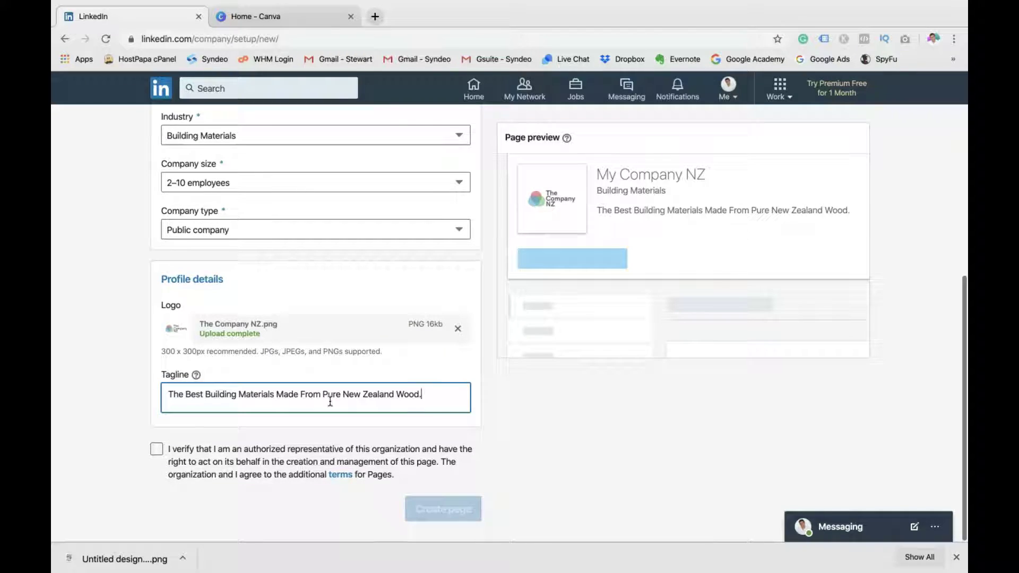
{"action": "left_click", "coordinate": [156, 449]}
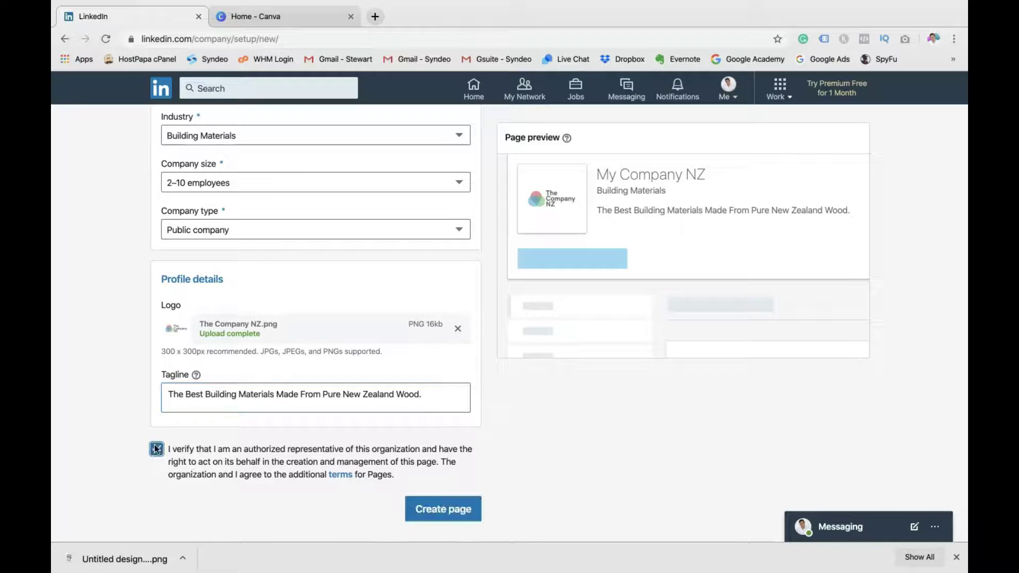
Create the My Company NZ page and reveal the Upload cover image option on its cover area
{"action": "left_click", "coordinate": [443, 509]}
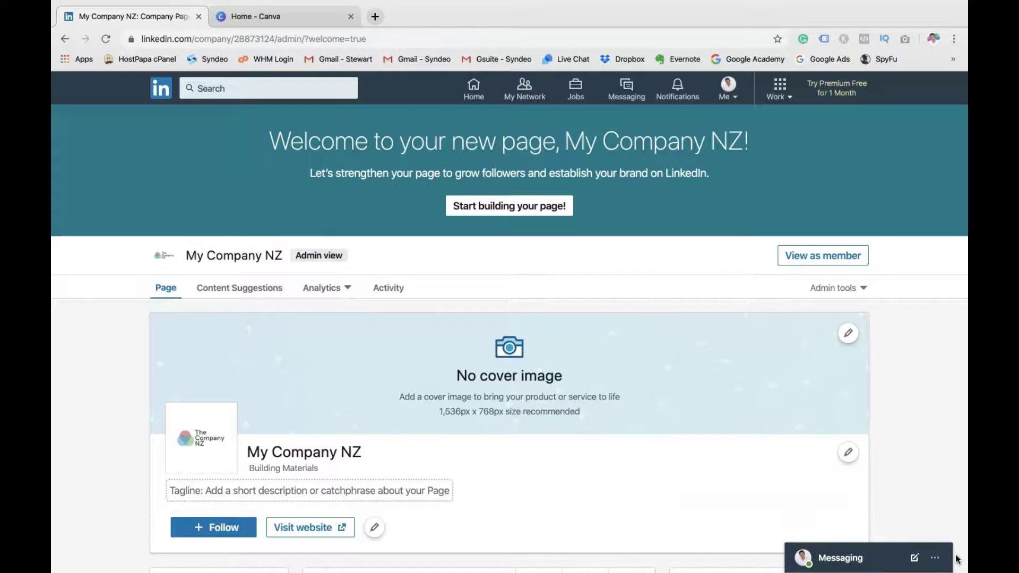
{"action": "scroll", "coordinate": [679, 412], "scroll_direction": "down", "scroll_amount": 1}
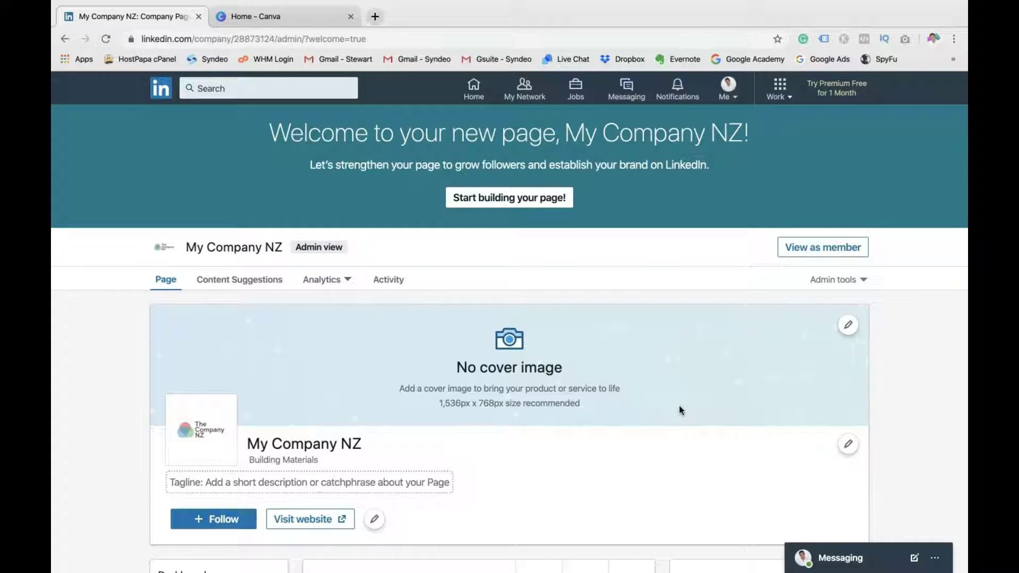
{"action": "scroll", "coordinate": [681, 411], "scroll_direction": "down", "scroll_amount": 1}
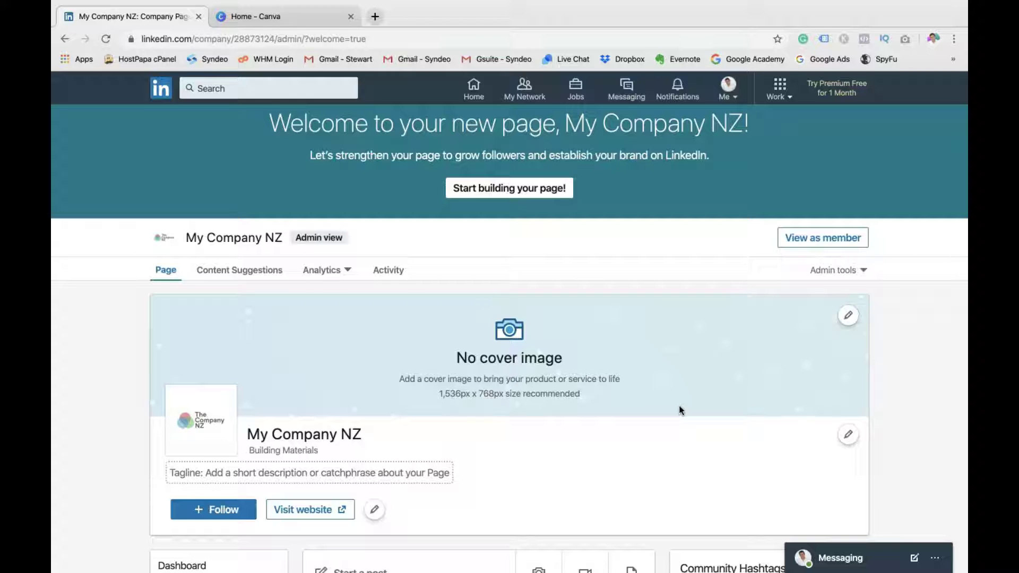
{"action": "scroll", "coordinate": [679, 410], "scroll_direction": "down", "scroll_amount": 3}
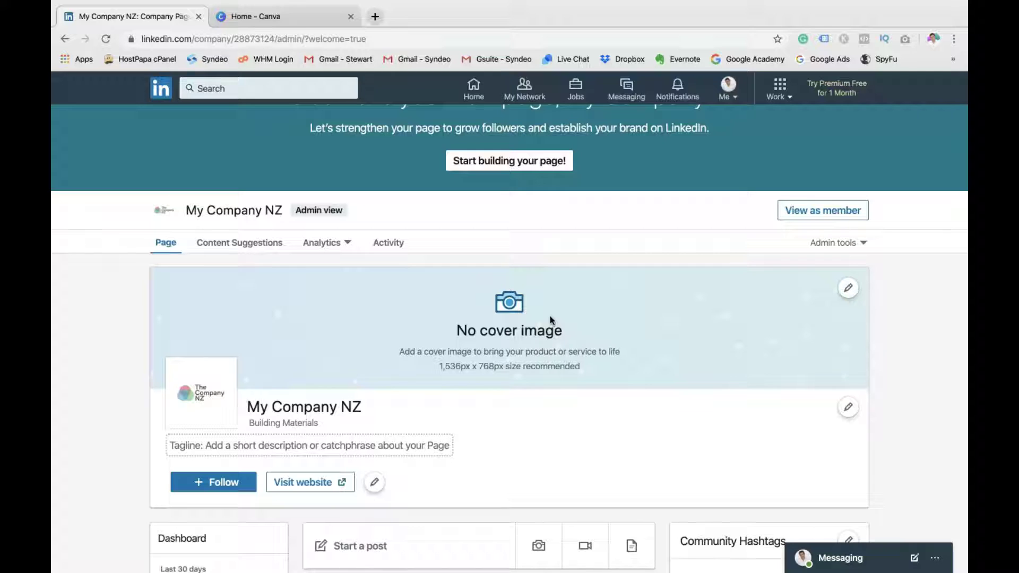
{"action": "left_click", "coordinate": [848, 288]}
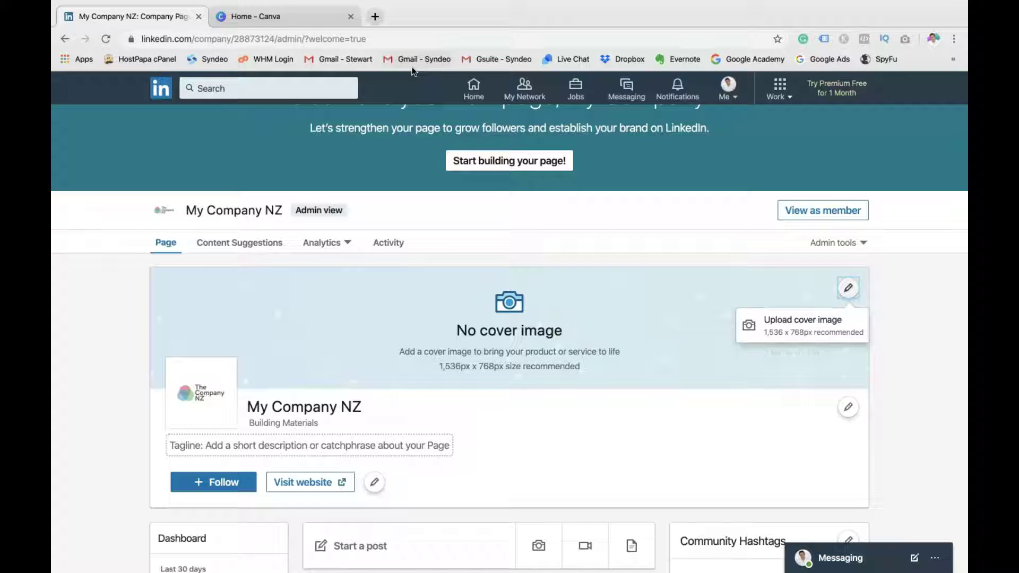
Clear Canva's custom size values and search 'linked' to start a LinkedIn Banner design
{"action": "left_click", "coordinate": [325, 18]}
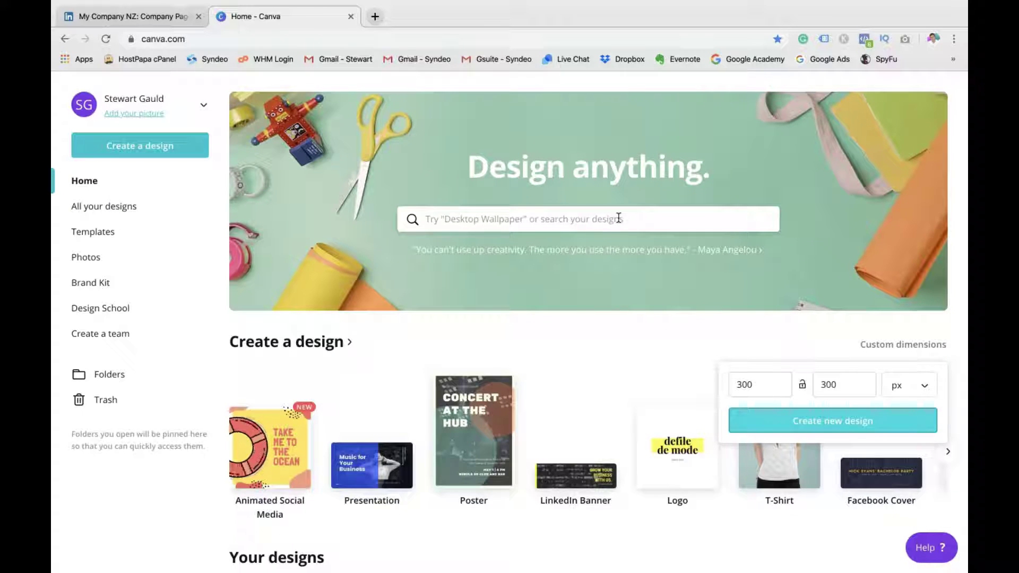
{"action": "left_click", "coordinate": [744, 383]}
{"action": "key", "text": "BackSpace"}
{"action": "key", "text": "BackSpace"}
{"action": "key", "text": "BackSpace"}
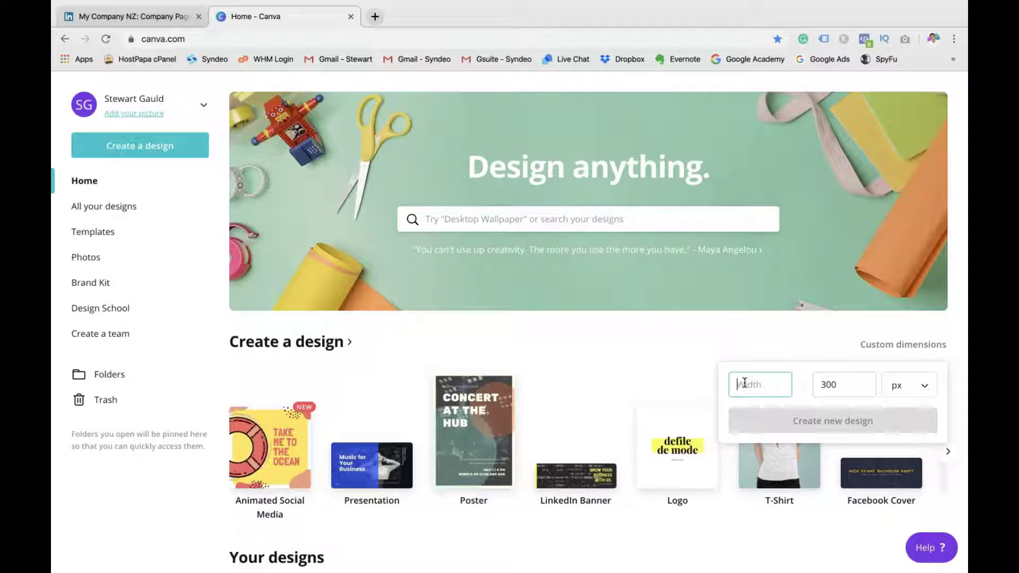
{"action": "left_click", "coordinate": [825, 381]}
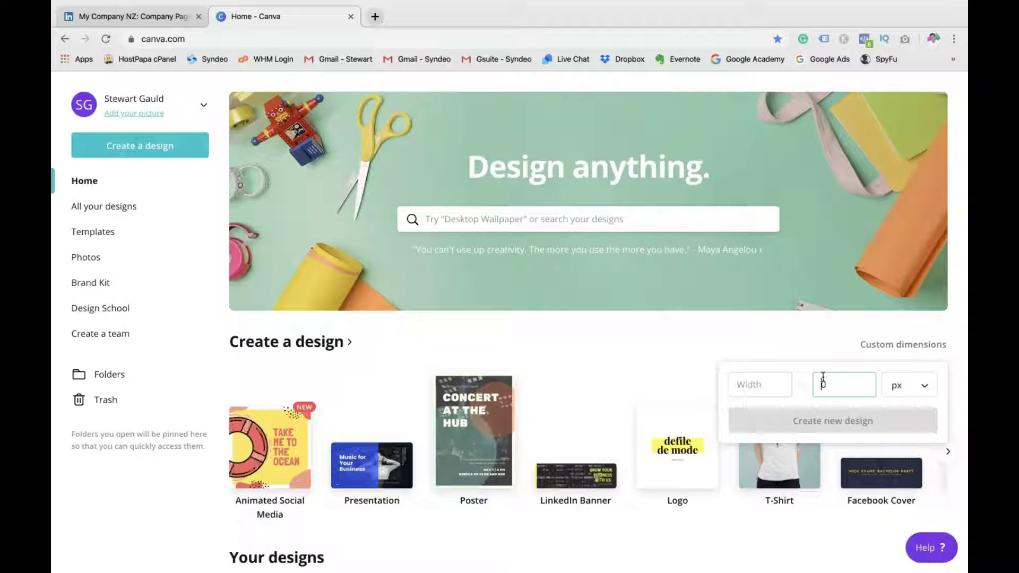
{"action": "key", "text": "BackSpace"}
{"action": "key", "text": "BackSpace"}
{"action": "left_click", "coordinate": [542, 218]}
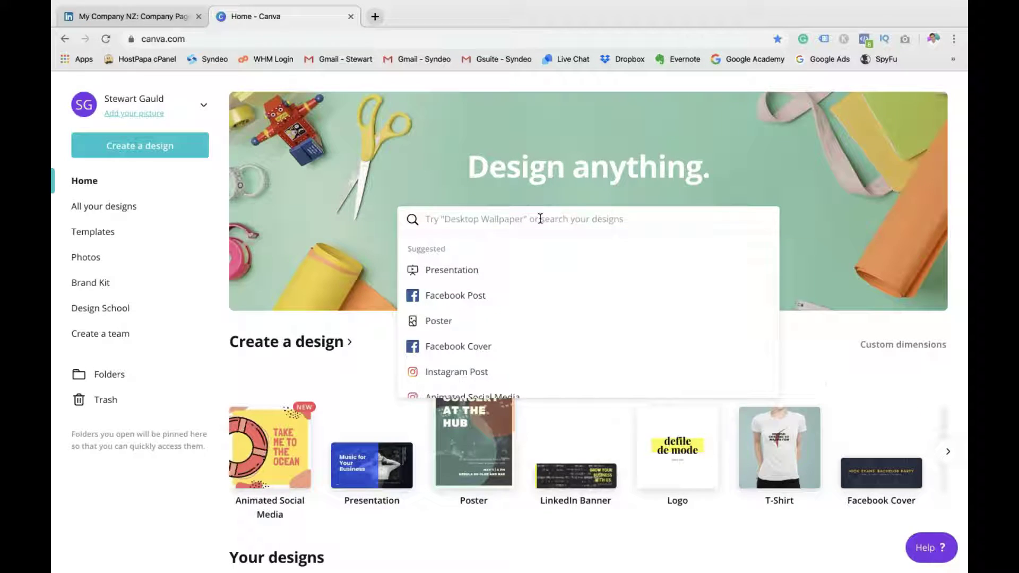
{"action": "type", "text": "linked"}
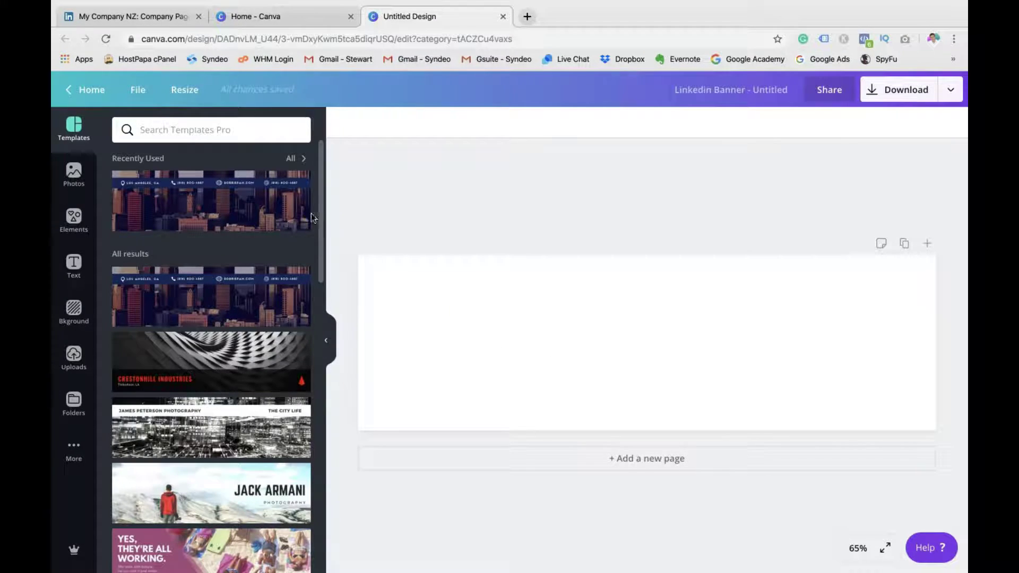
Compare several banner templates, settle on the Los Angeles city banner and delete its city photo
{"action": "left_click", "coordinate": [297, 178]}
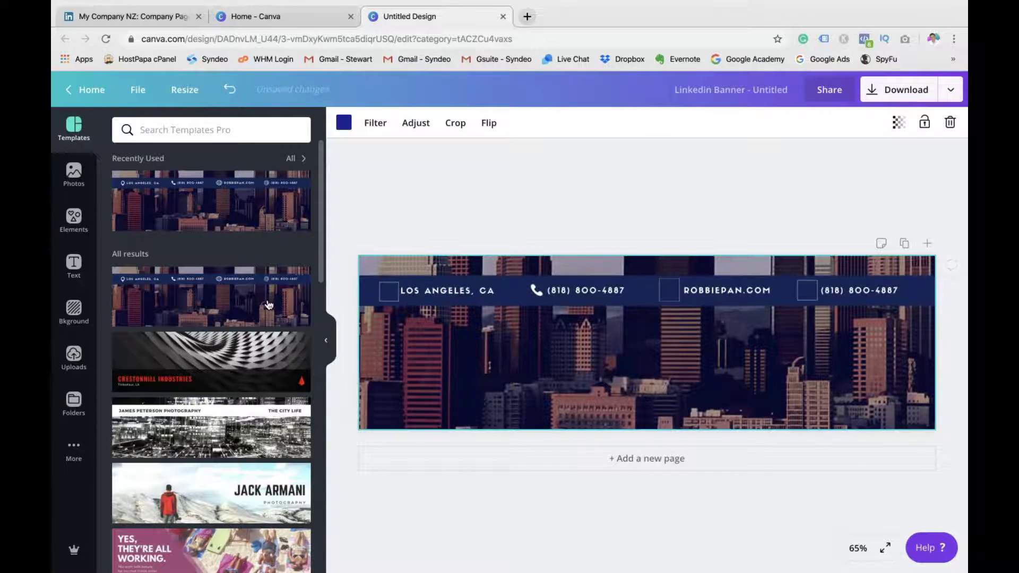
{"action": "scroll", "coordinate": [268, 297], "scroll_direction": "down", "scroll_amount": 1}
{"action": "left_click", "coordinate": [261, 325]}
{"action": "scroll", "coordinate": [262, 324], "scroll_direction": "down", "scroll_amount": 2}
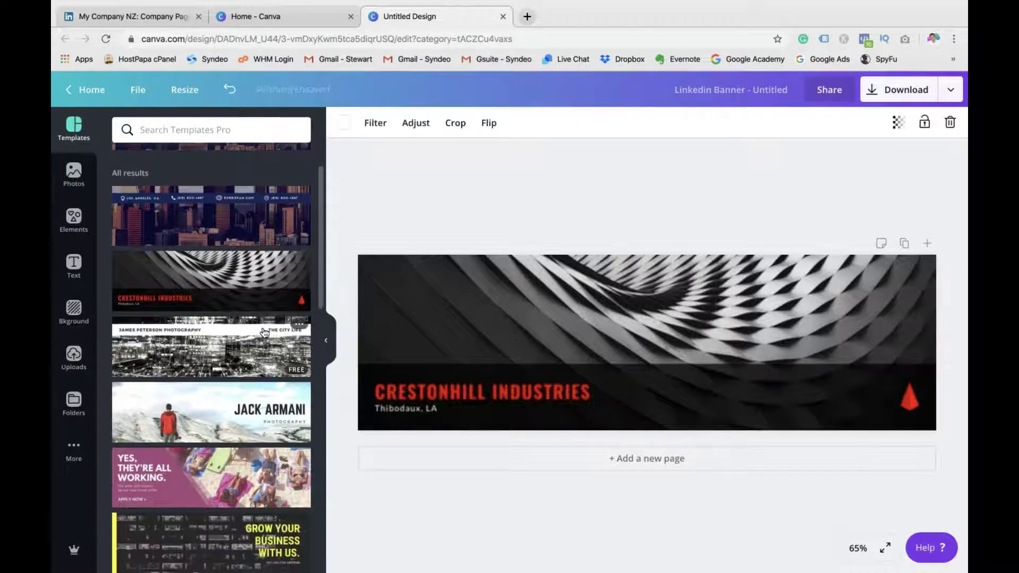
{"action": "left_click", "coordinate": [260, 341]}
{"action": "scroll", "coordinate": [257, 350], "scroll_direction": "down", "scroll_amount": 2}
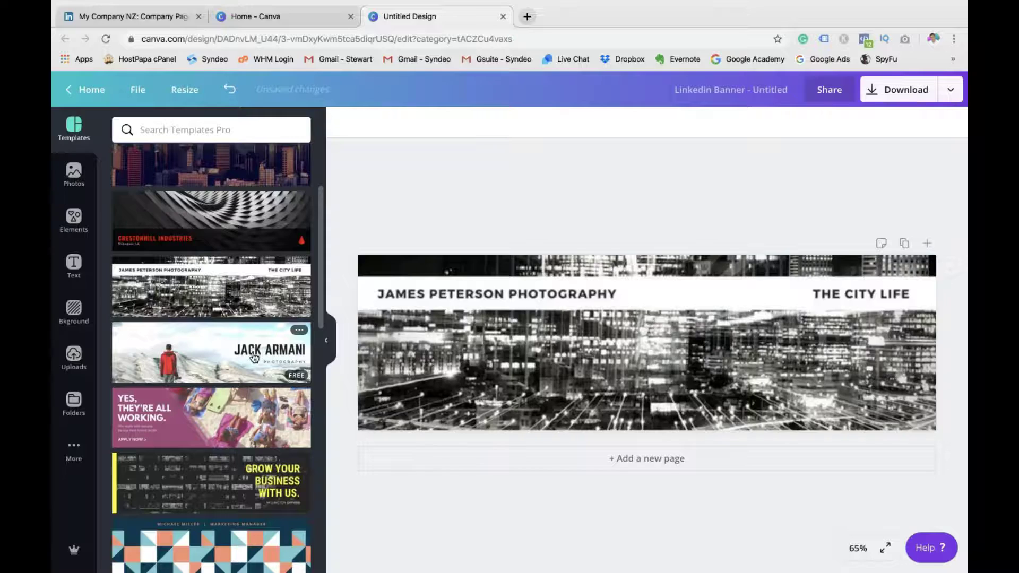
{"action": "left_click", "coordinate": [254, 357]}
{"action": "scroll", "coordinate": [249, 339], "scroll_direction": "up", "scroll_amount": 3}
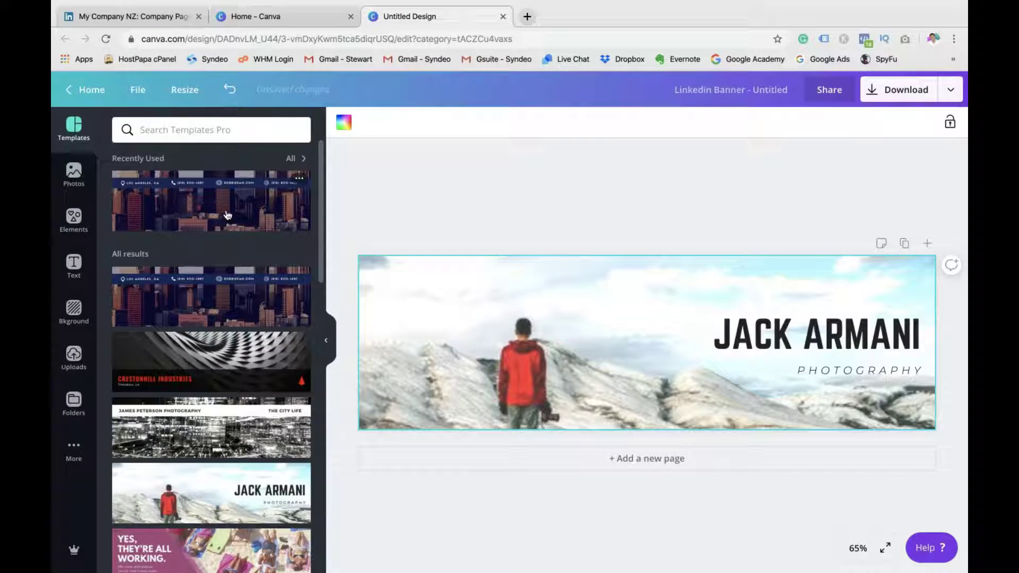
{"action": "left_click", "coordinate": [186, 218]}
{"action": "key", "text": "Delete"}
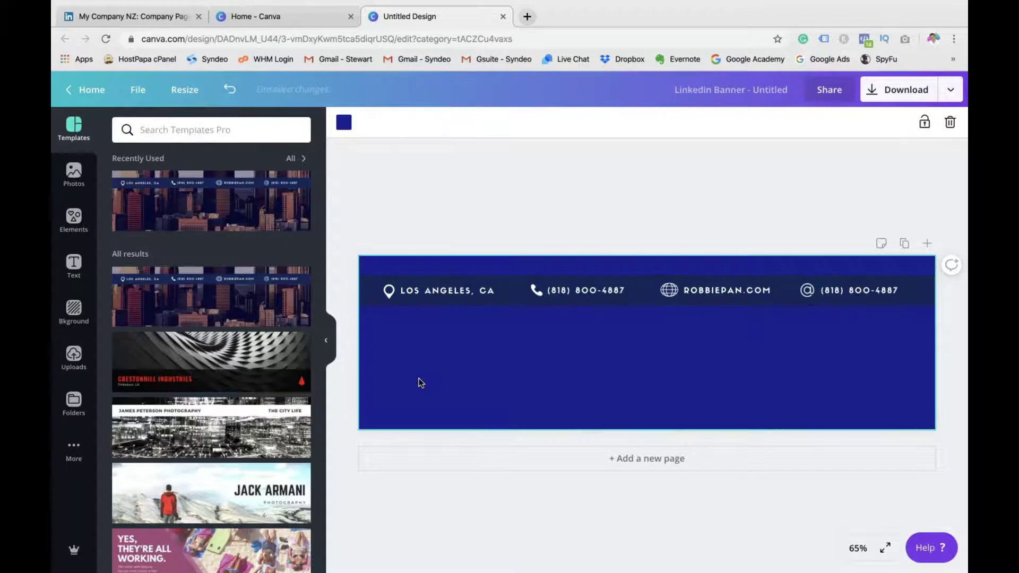
Add a stock team photo and resize it to fill the banner, framing the faces
{"action": "left_click", "coordinate": [74, 172]}
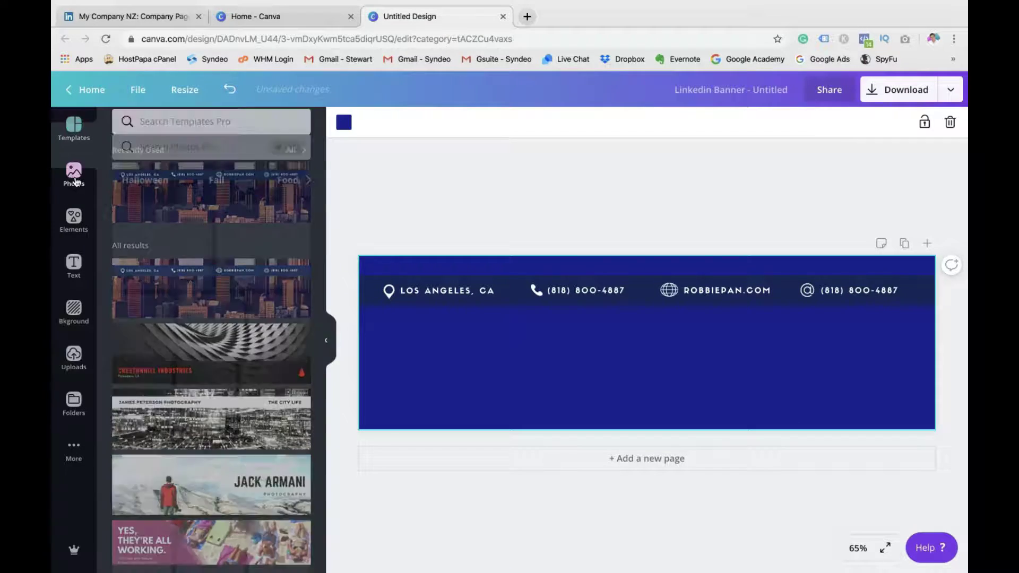
{"action": "left_click", "coordinate": [205, 236]}
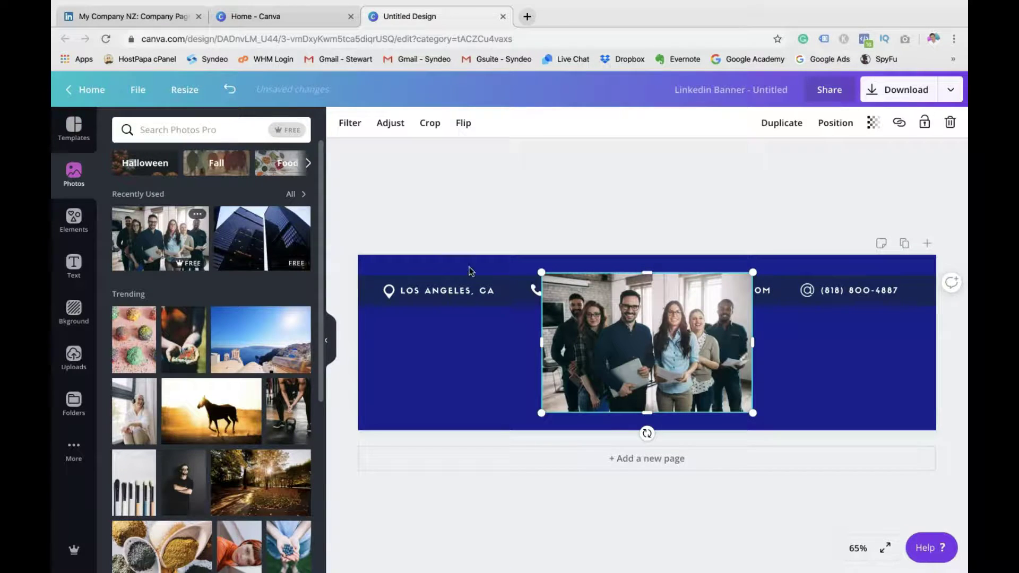
{"action": "left_click_drag", "start_coordinate": [539, 268], "coordinate": [318, 237]}
{"action": "left_click_drag", "start_coordinate": [752, 413], "coordinate": [966, 478]}
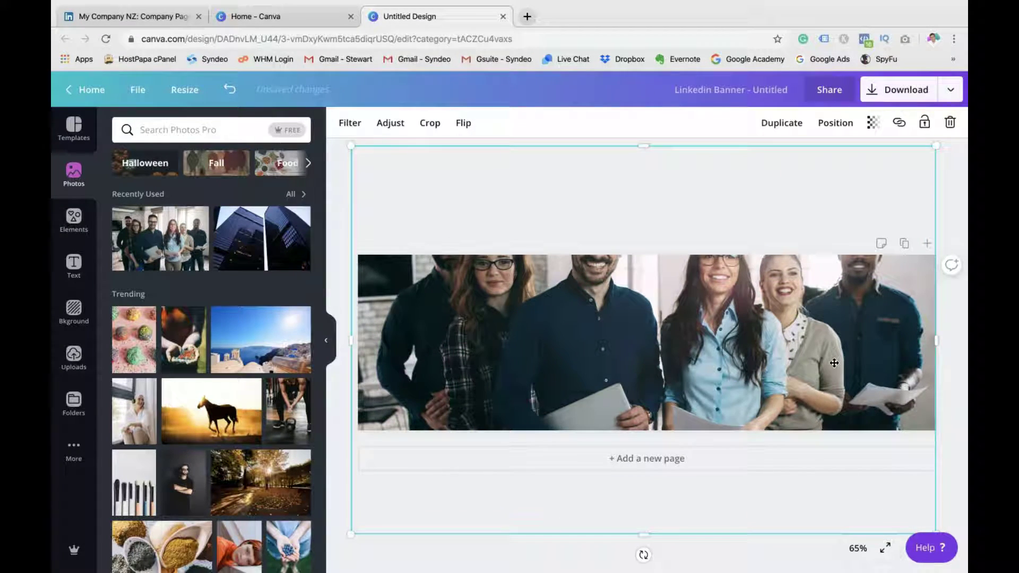
{"action": "left_click_drag", "start_coordinate": [834, 364], "coordinate": [842, 412]}
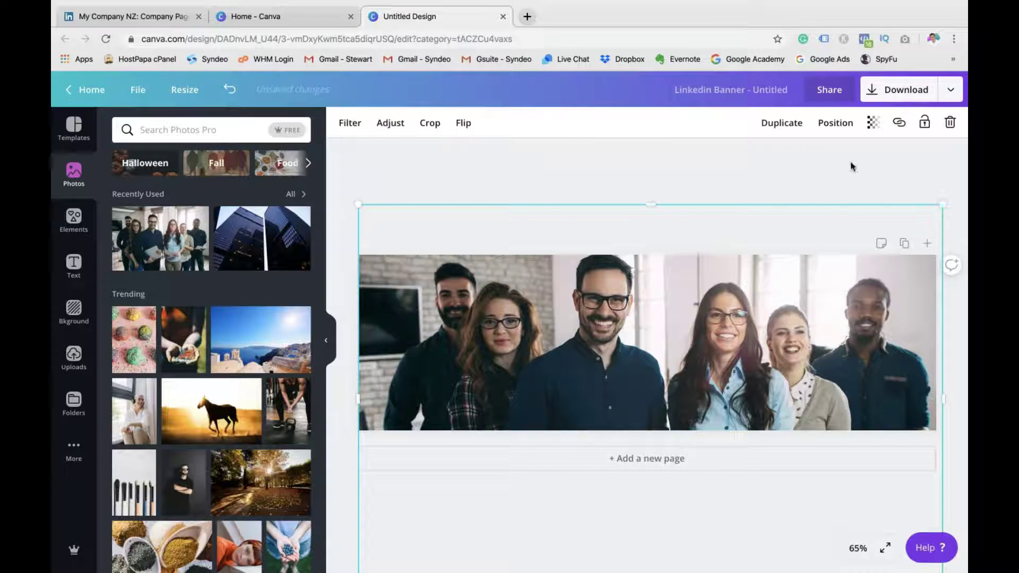
Send the team photo behind the contact bar, then close the finished banner design
{"action": "left_click", "coordinate": [836, 123]}
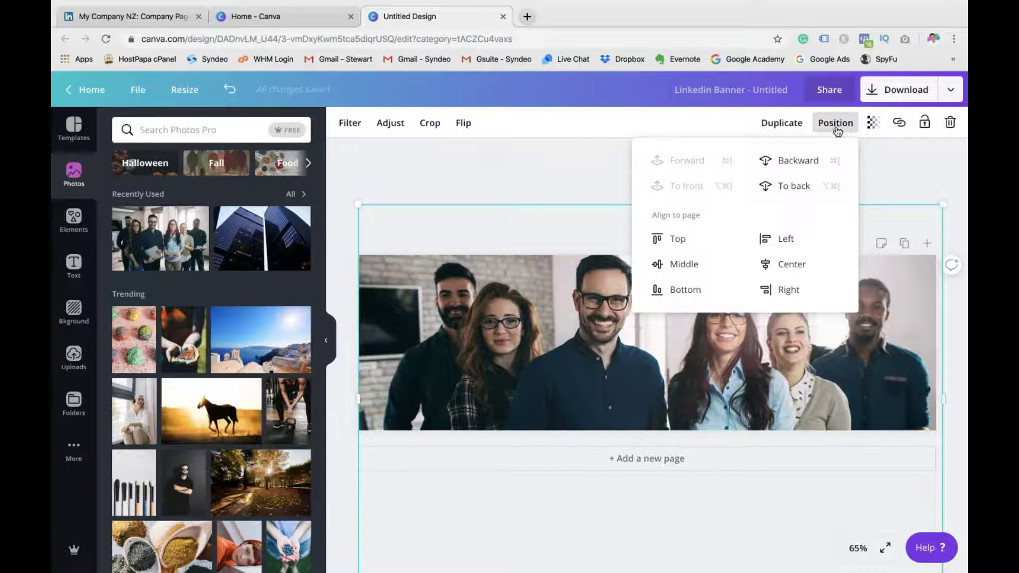
{"action": "left_click", "coordinate": [799, 160]}
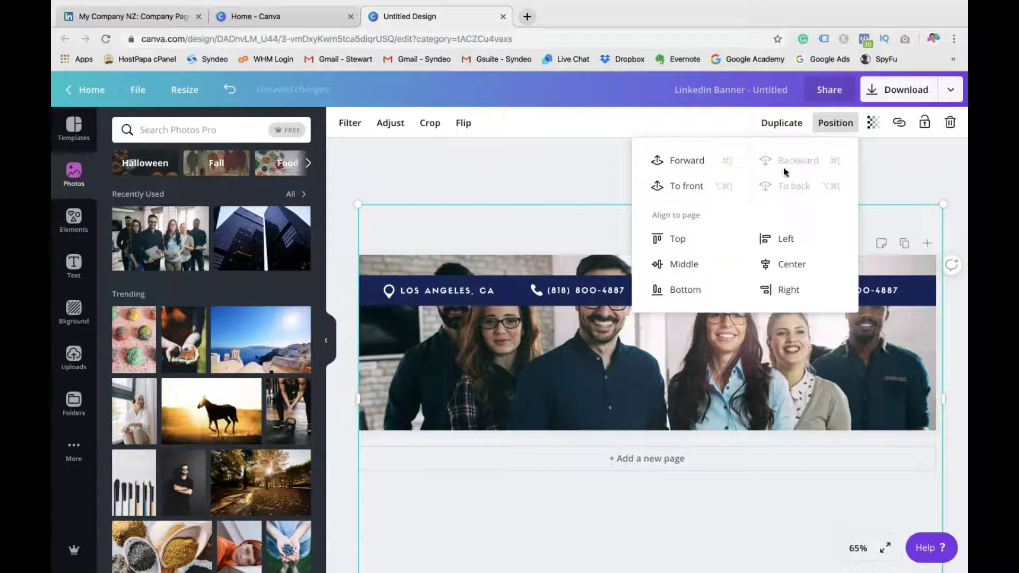
{"action": "left_click", "coordinate": [611, 364]}
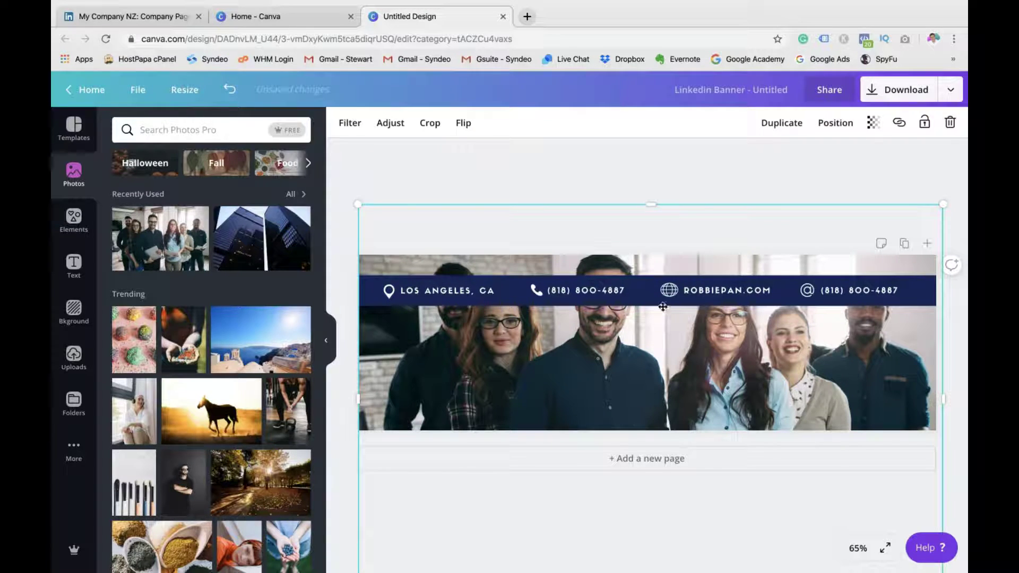
{"action": "left_click", "coordinate": [626, 187]}
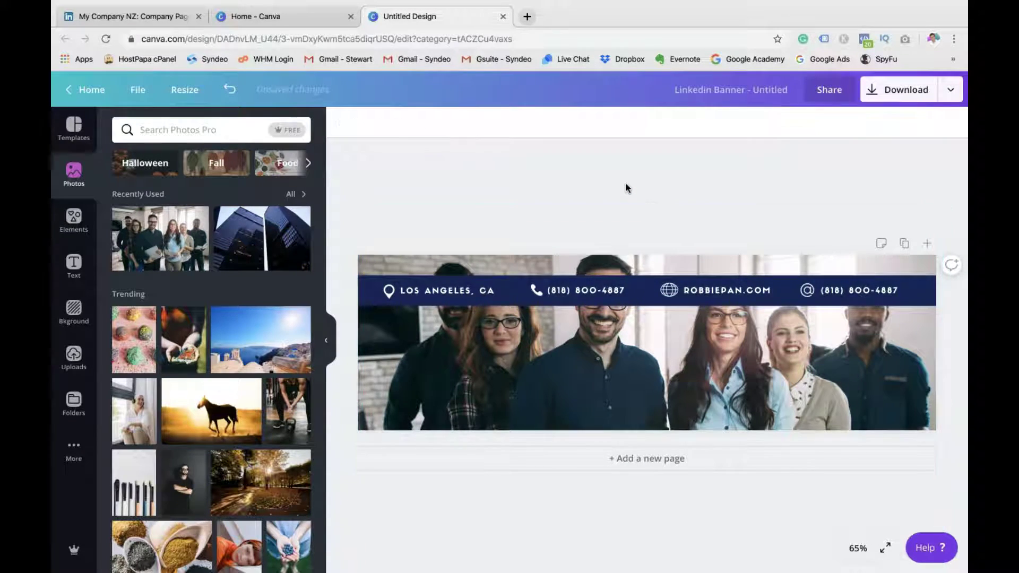
{"action": "left_click", "coordinate": [502, 16]}
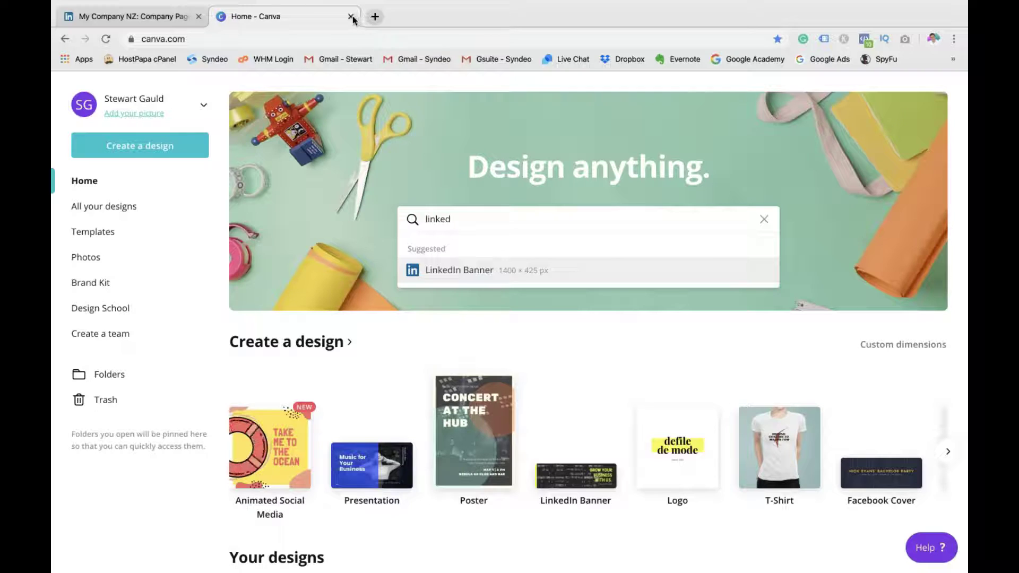
Upload The Company NZ Cover.png as the cover, shift it so the contact strip shows, and save
{"action": "left_click", "coordinate": [175, 16]}
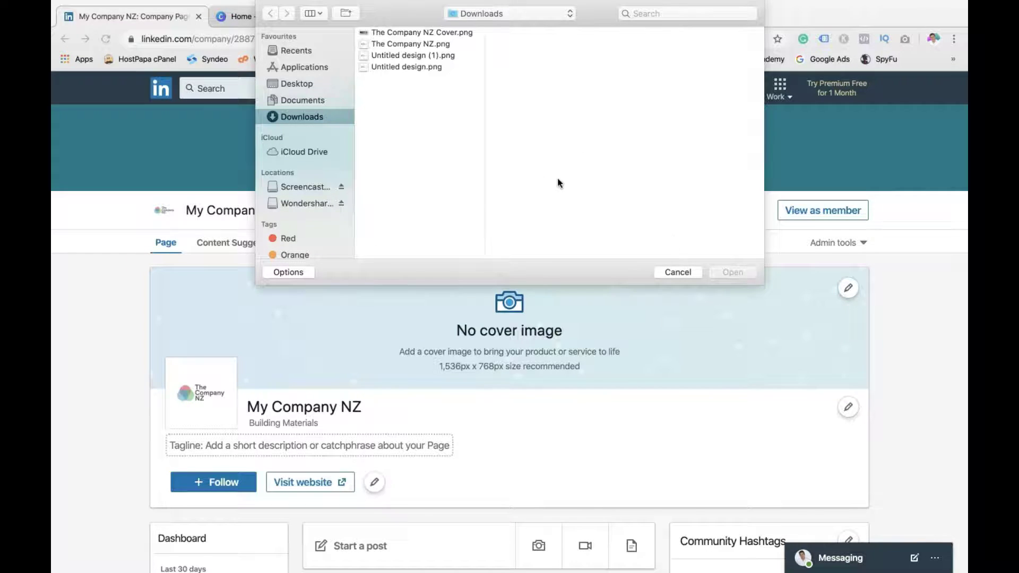
{"action": "left_click", "coordinate": [423, 33]}
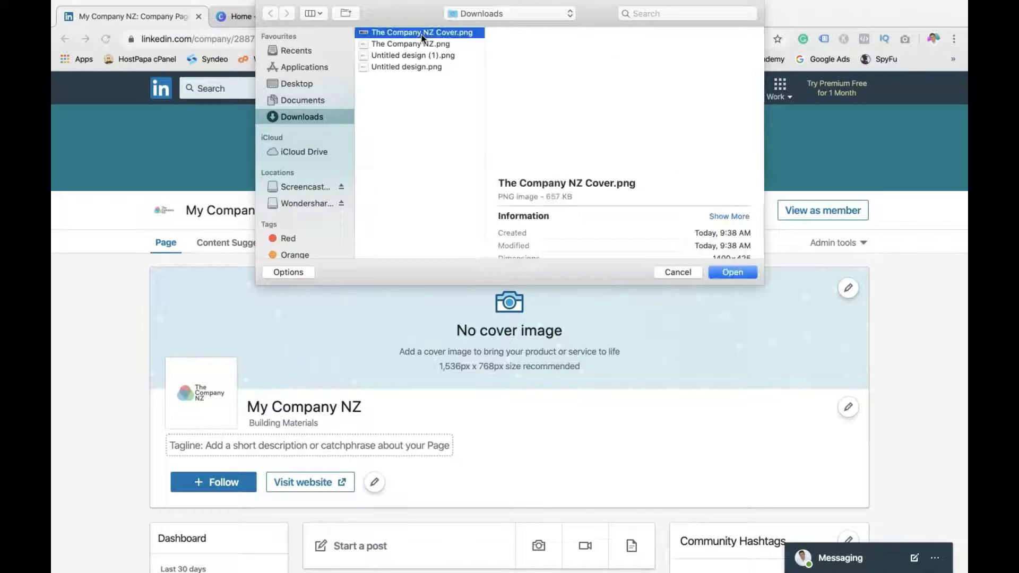
{"action": "left_click", "coordinate": [731, 271]}
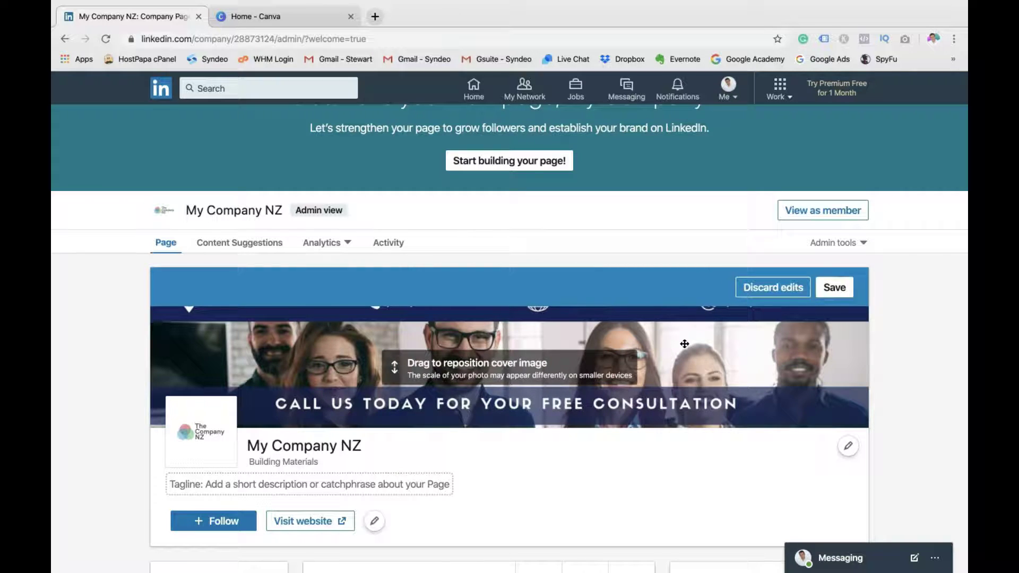
{"action": "left_click_drag", "start_coordinate": [682, 348], "coordinate": [684, 363]}
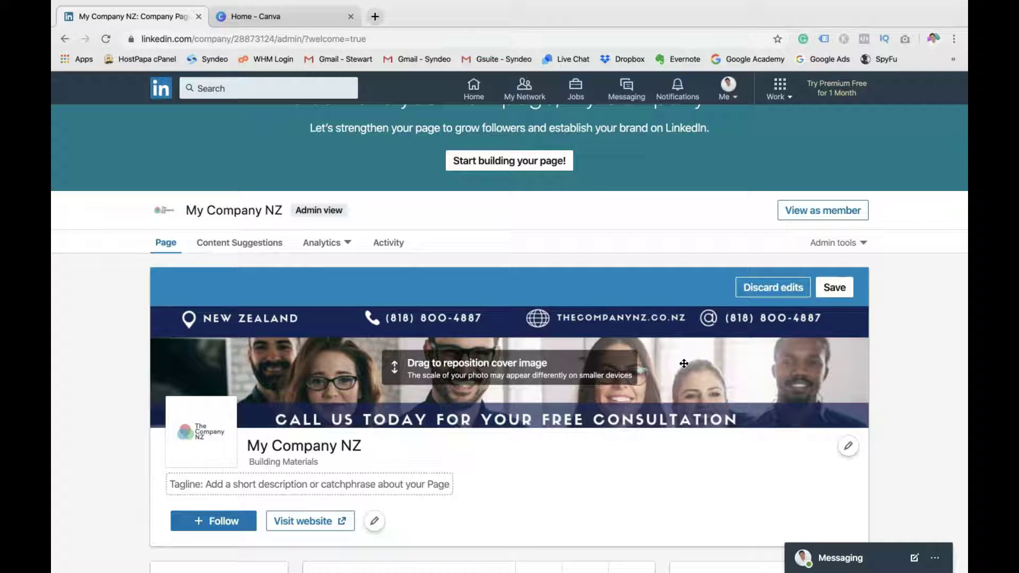
{"action": "left_click", "coordinate": [834, 287]}
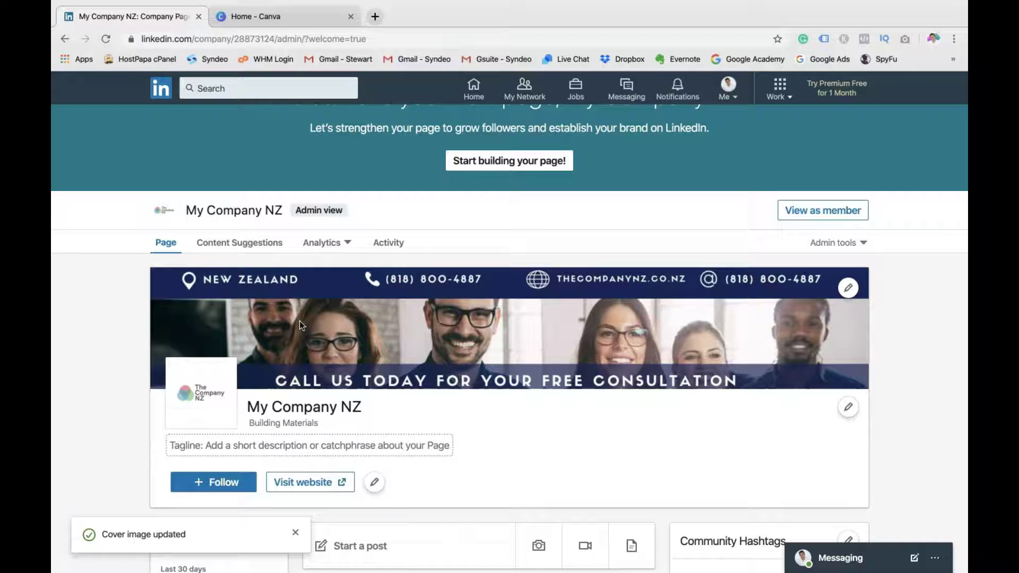
Save the tagline 'Pure NZ Materials Made From NZ Trees', check page languages, then go to Overview
{"action": "left_click", "coordinate": [278, 458]}
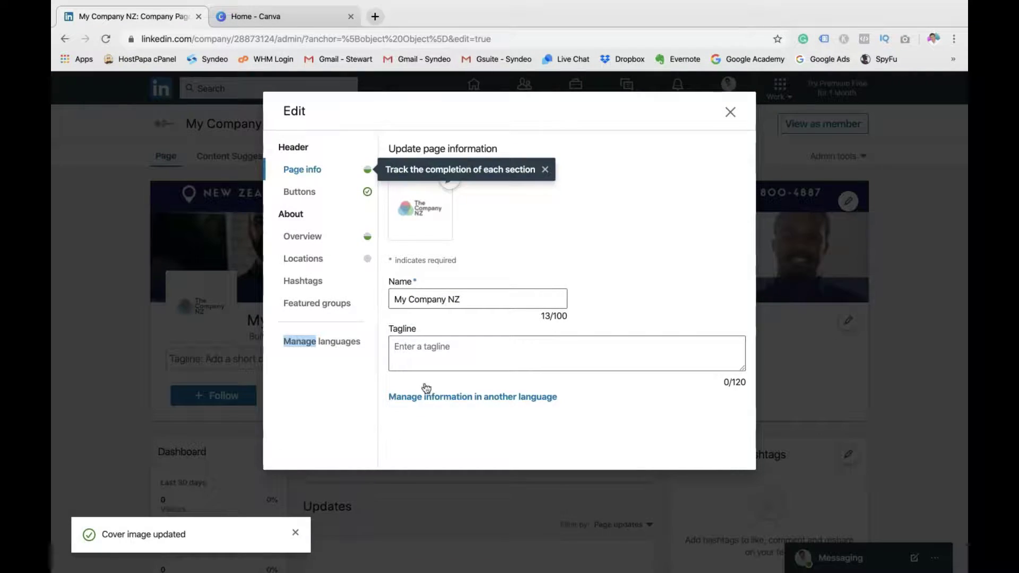
{"action": "left_click", "coordinate": [464, 346]}
{"action": "left_click", "coordinate": [464, 345]}
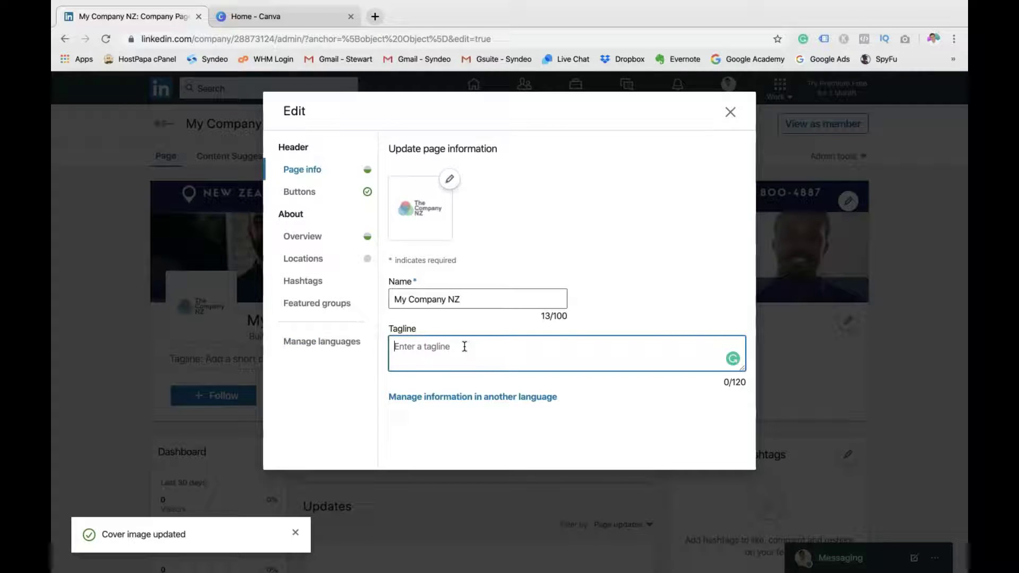
{"action": "type", "text": "P"}
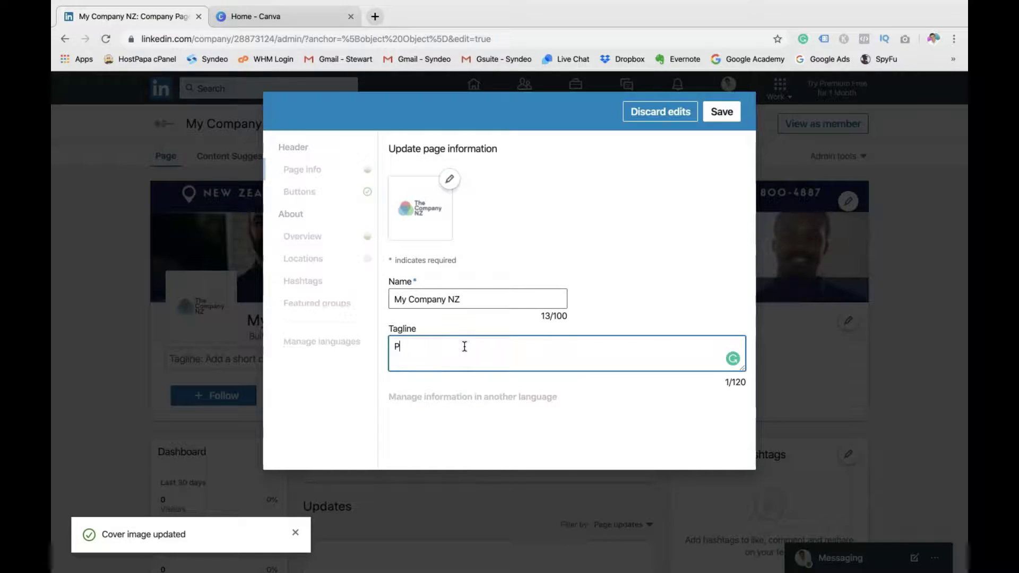
{"action": "type", "text": "ure NZ Materials Made From "}
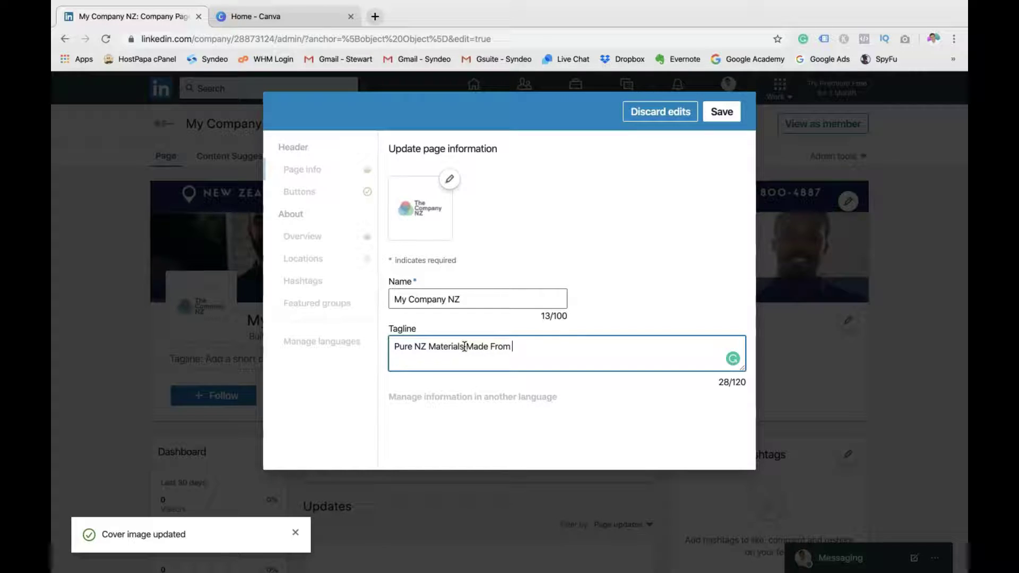
{"action": "type", "text": "NZ Trees"}
{"action": "left_click", "coordinate": [728, 113]}
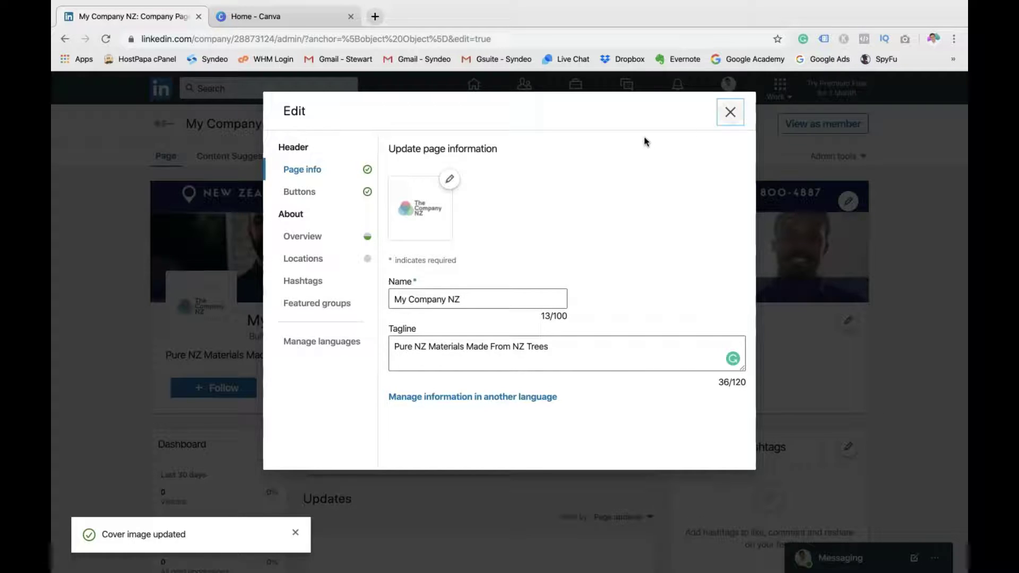
{"action": "left_click", "coordinate": [487, 403]}
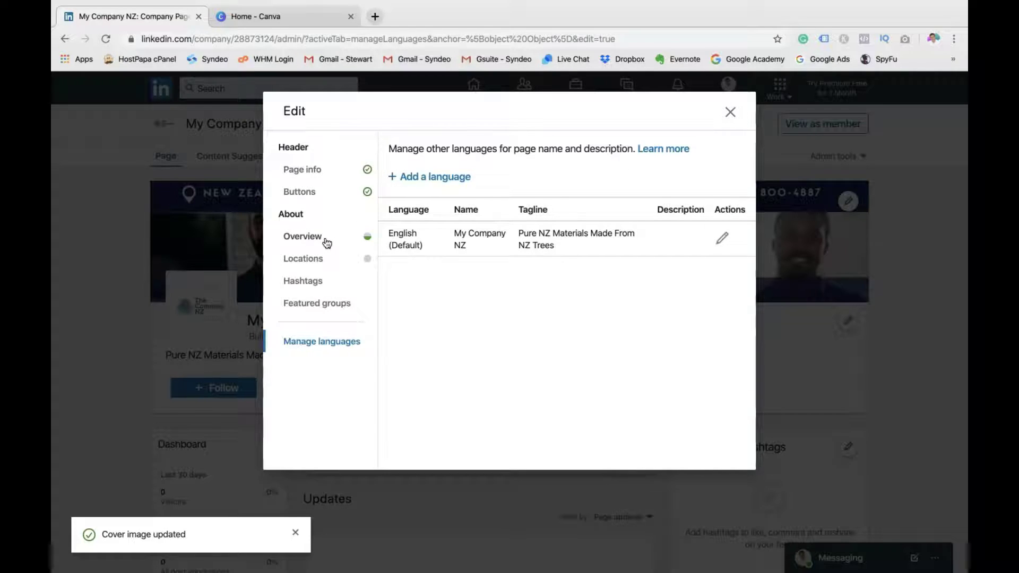
{"action": "left_click", "coordinate": [302, 237]}
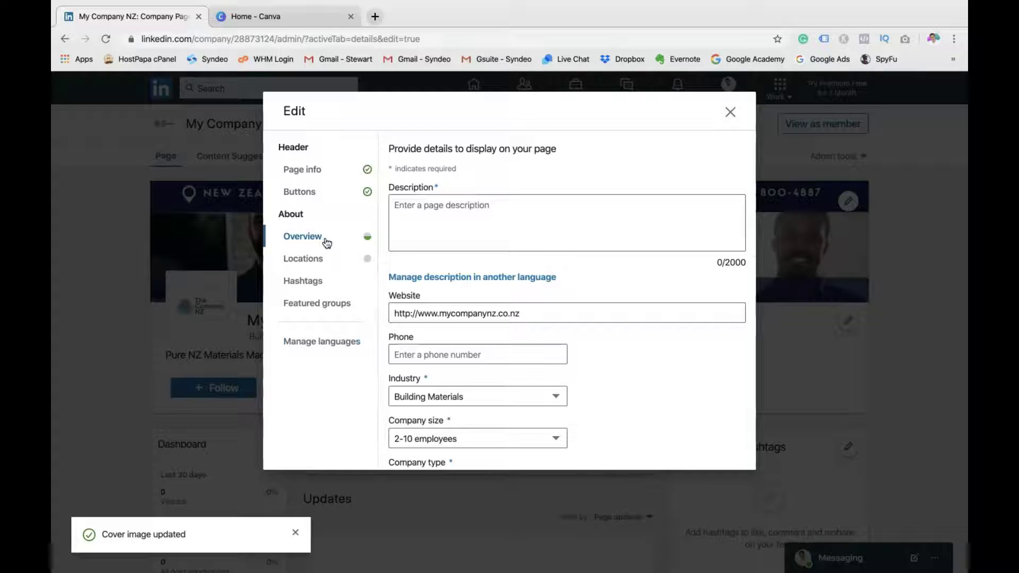
{"action": "left_click", "coordinate": [320, 169]}
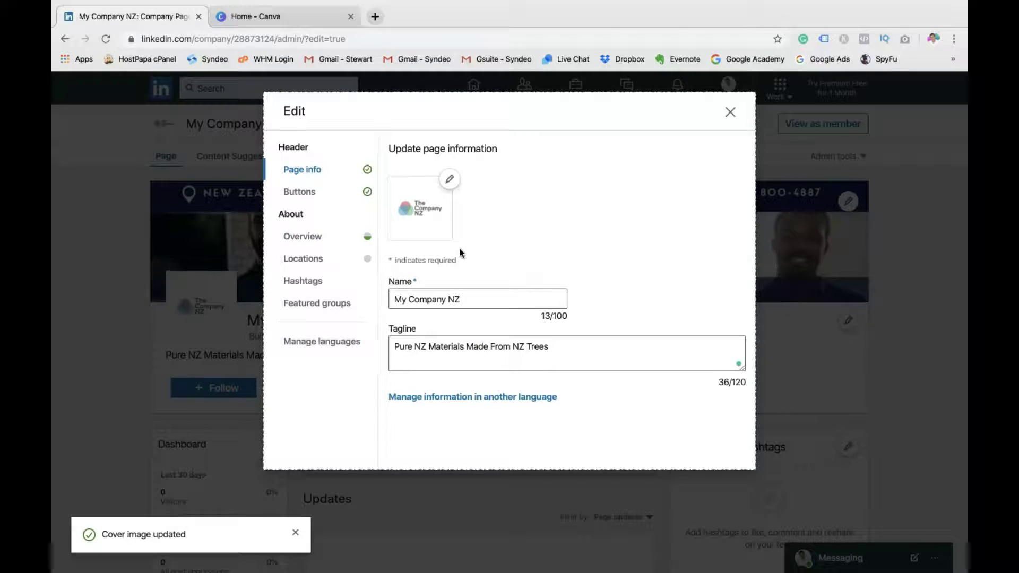
{"action": "left_click", "coordinate": [316, 196]}
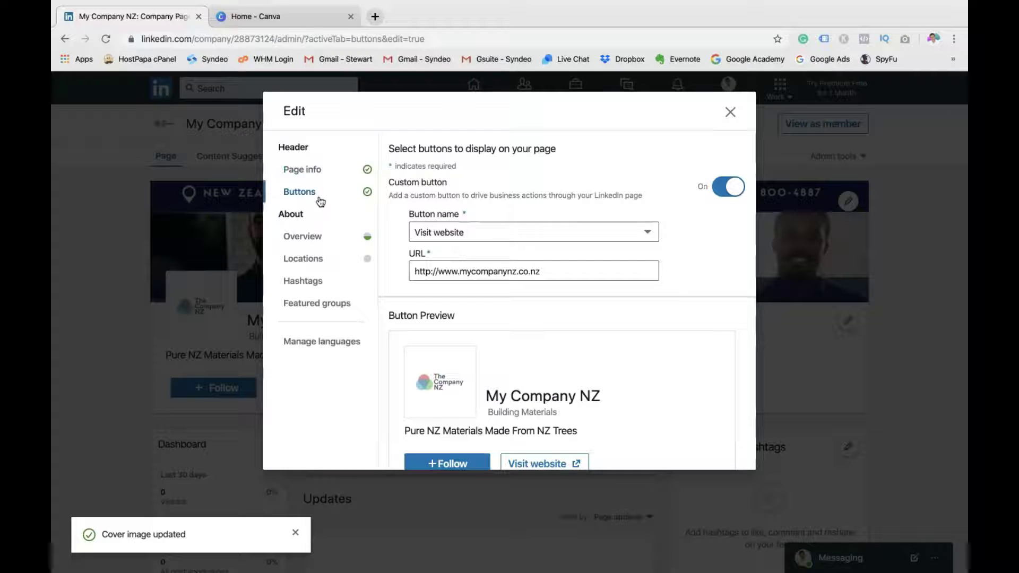
{"action": "left_click", "coordinate": [487, 233]}
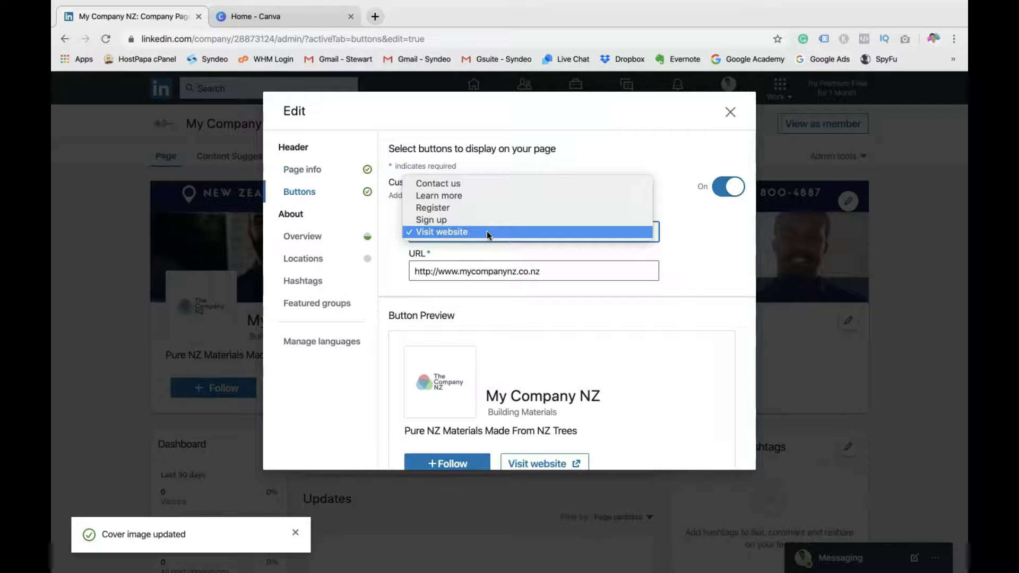
{"action": "left_click", "coordinate": [487, 234]}
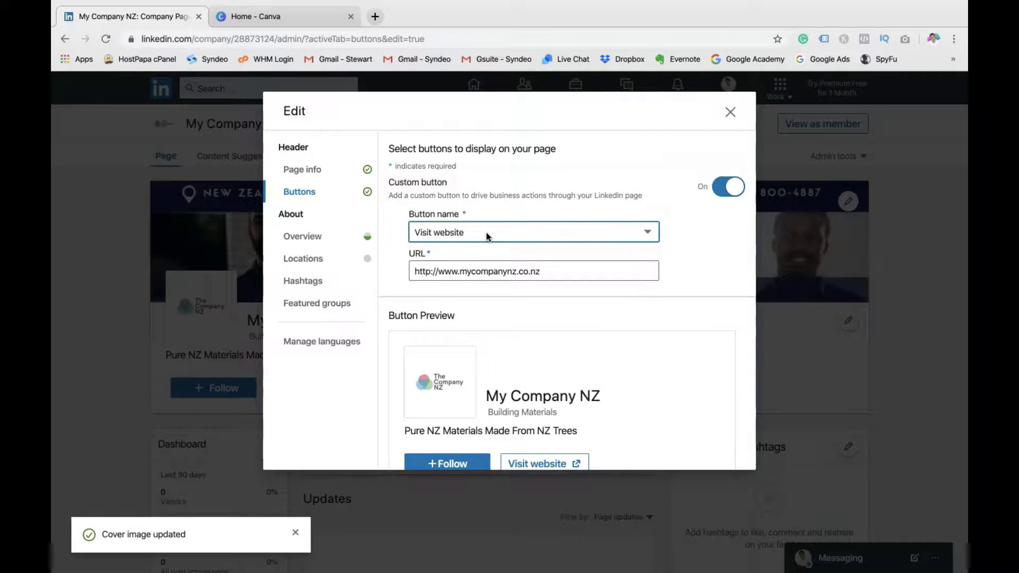
{"action": "left_click", "coordinate": [725, 196]}
{"action": "left_click", "coordinate": [728, 195]}
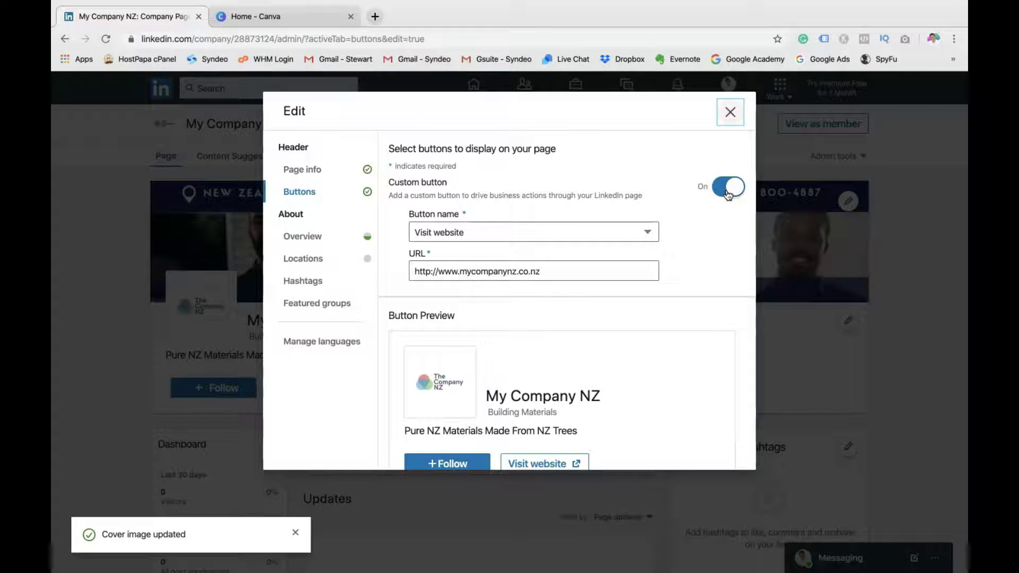
{"action": "scroll", "coordinate": [637, 223], "scroll_direction": "down", "scroll_amount": 1}
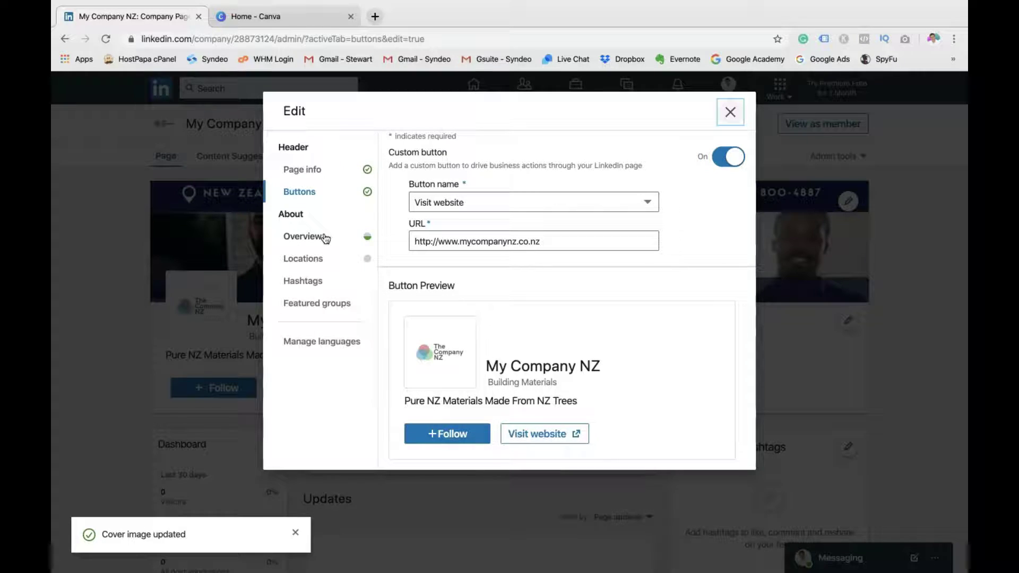
Write the description 'Description of 2000 words .... About your company.', accepting the grammar fix
{"action": "left_click", "coordinate": [326, 237]}
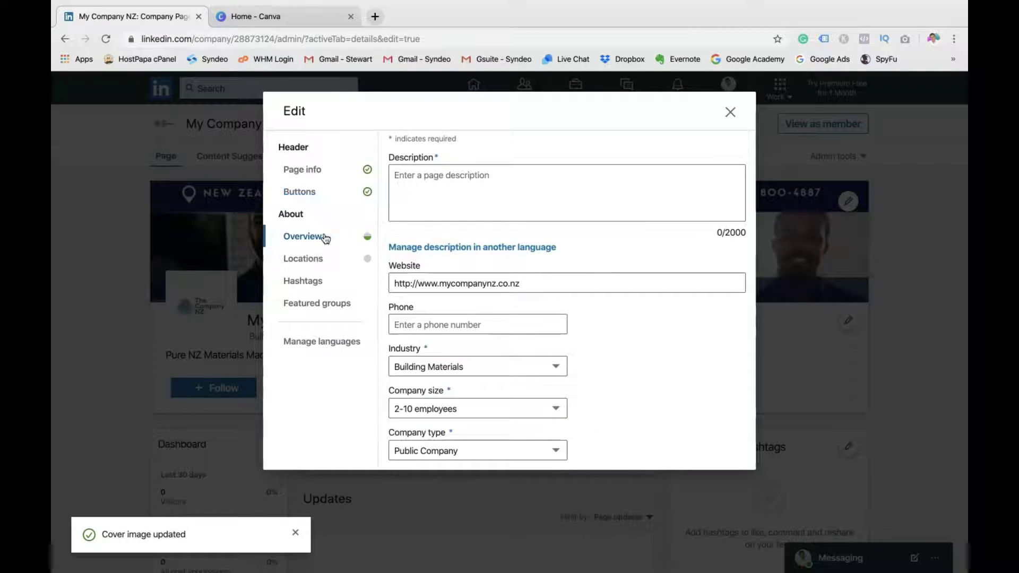
{"action": "left_click", "coordinate": [425, 184]}
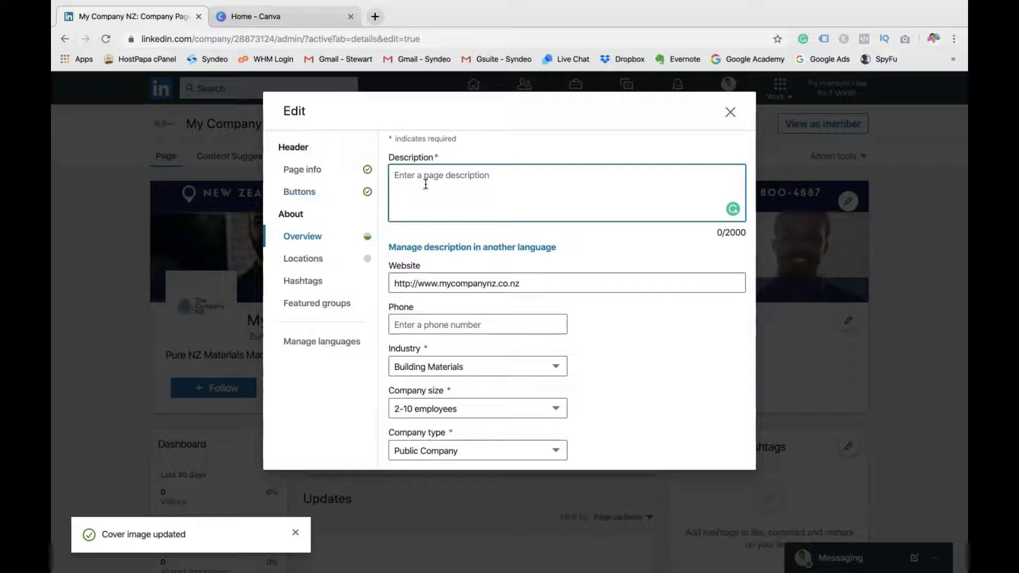
{"action": "type", "text": "Description"}
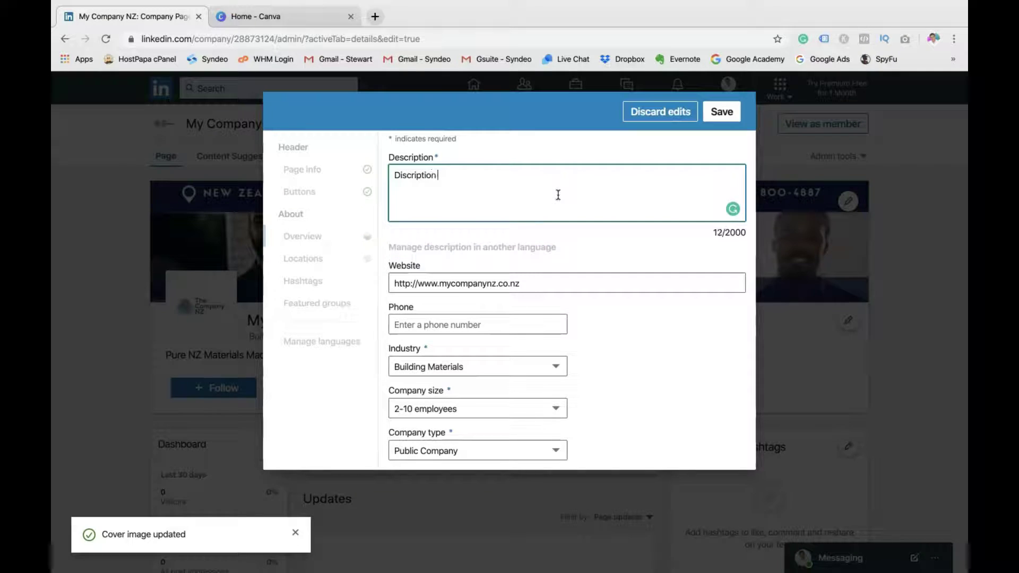
{"action": "type", "text": " 2000 words"}
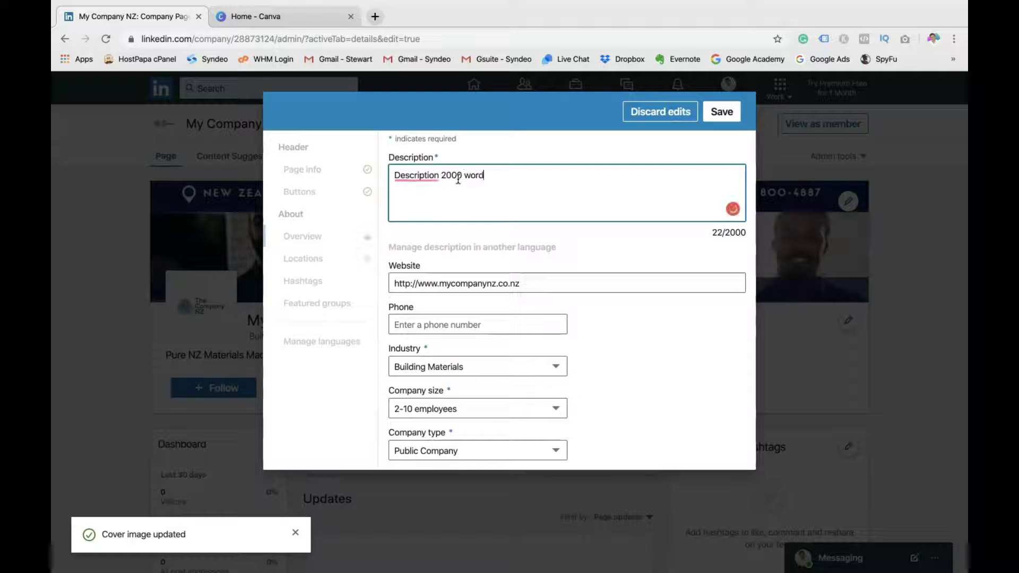
{"action": "left_click", "coordinate": [415, 176]}
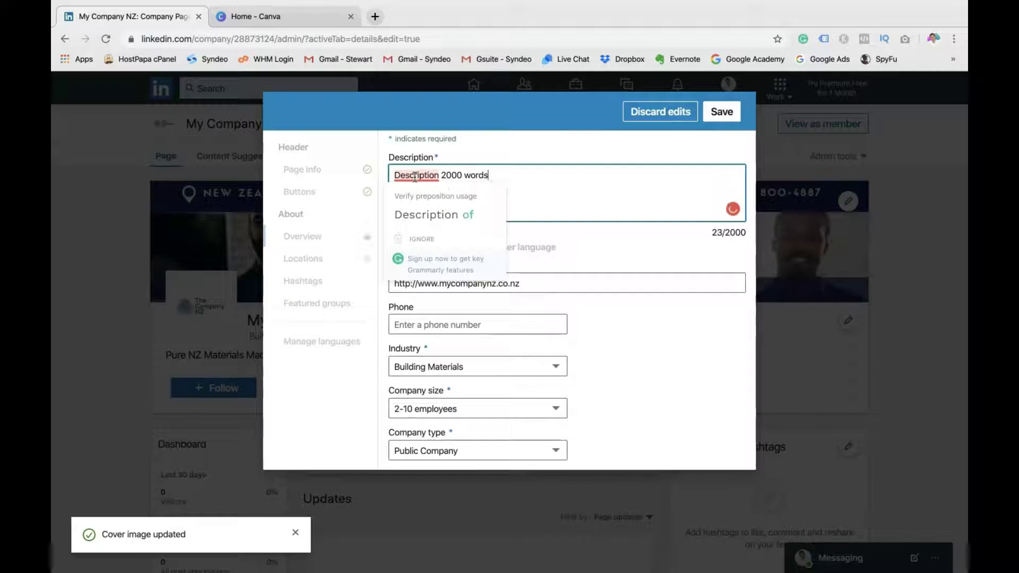
{"action": "left_click", "coordinate": [435, 212]}
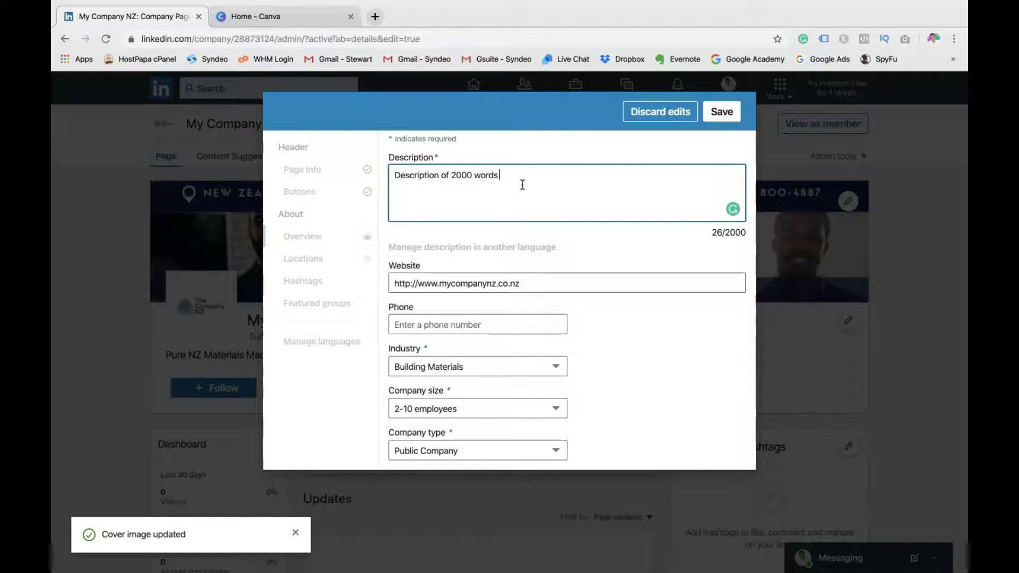
{"action": "type", "text": ".... About your company."}
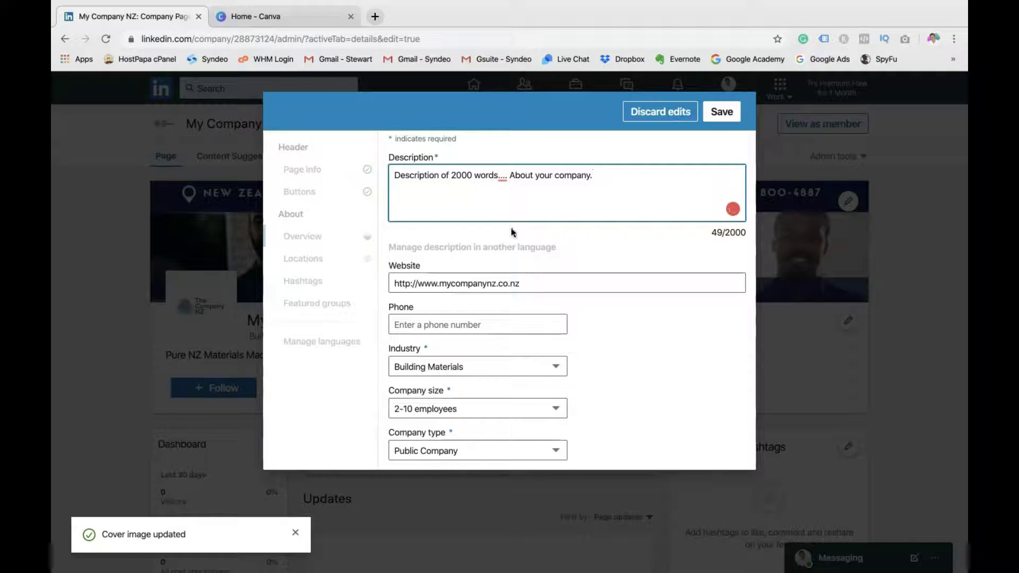
Enter the company phone number and year founded 2011
{"action": "scroll", "coordinate": [513, 232], "scroll_direction": "down", "scroll_amount": 1}
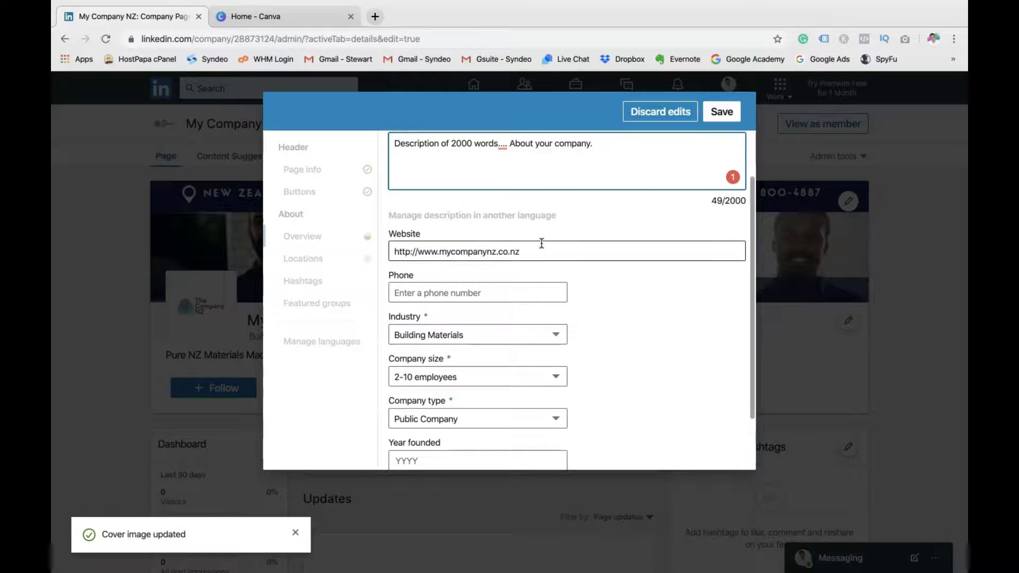
{"action": "scroll", "coordinate": [540, 243], "scroll_direction": "down", "scroll_amount": 1}
{"action": "left_click", "coordinate": [507, 266]}
{"action": "type", "text": "09-999-9999"}
{"action": "scroll", "coordinate": [508, 266], "scroll_direction": "down", "scroll_amount": 1}
{"action": "scroll", "coordinate": [527, 288], "scroll_direction": "down", "scroll_amount": 1}
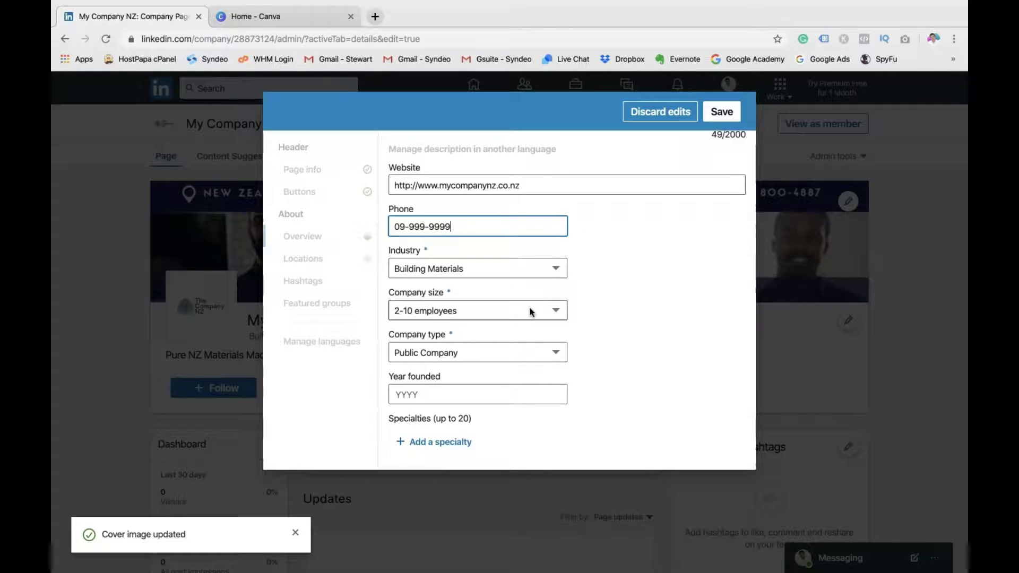
{"action": "left_click", "coordinate": [469, 393]}
{"action": "type", "text": "2011"}
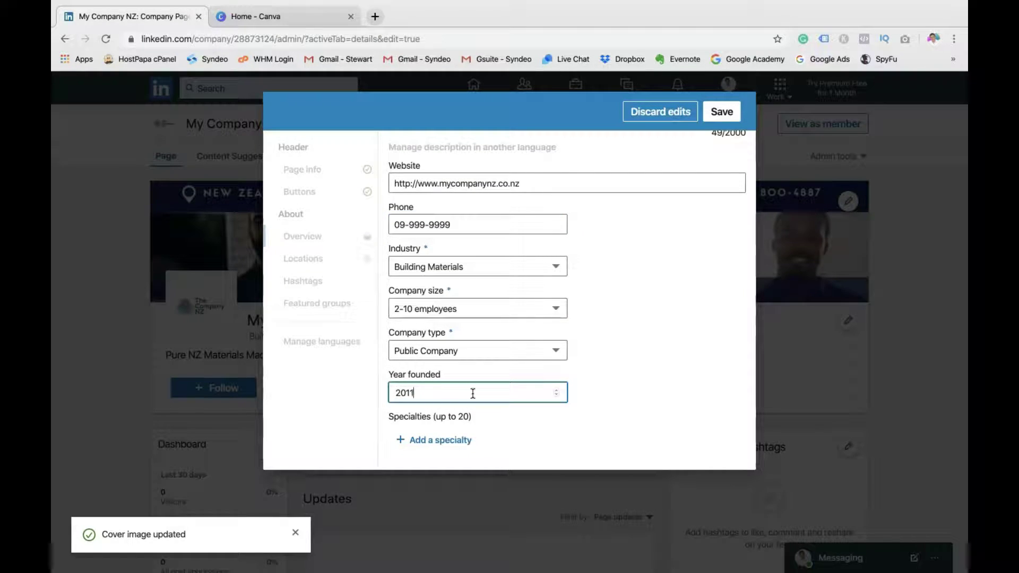
Add specialties building materials, NZ materials and Construction, and save the overview
{"action": "left_click", "coordinate": [438, 442]}
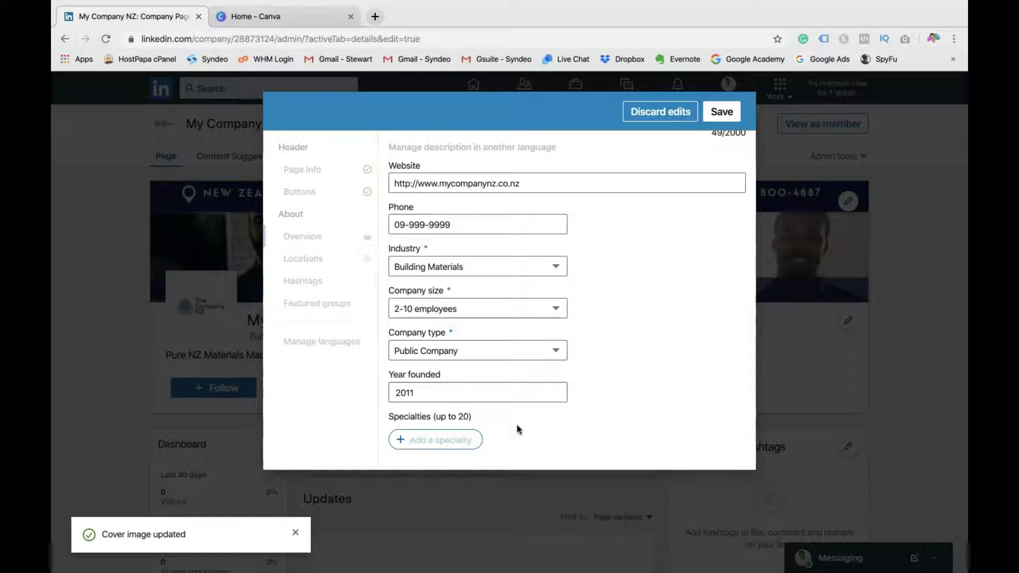
{"action": "type", "text": "building materials"}
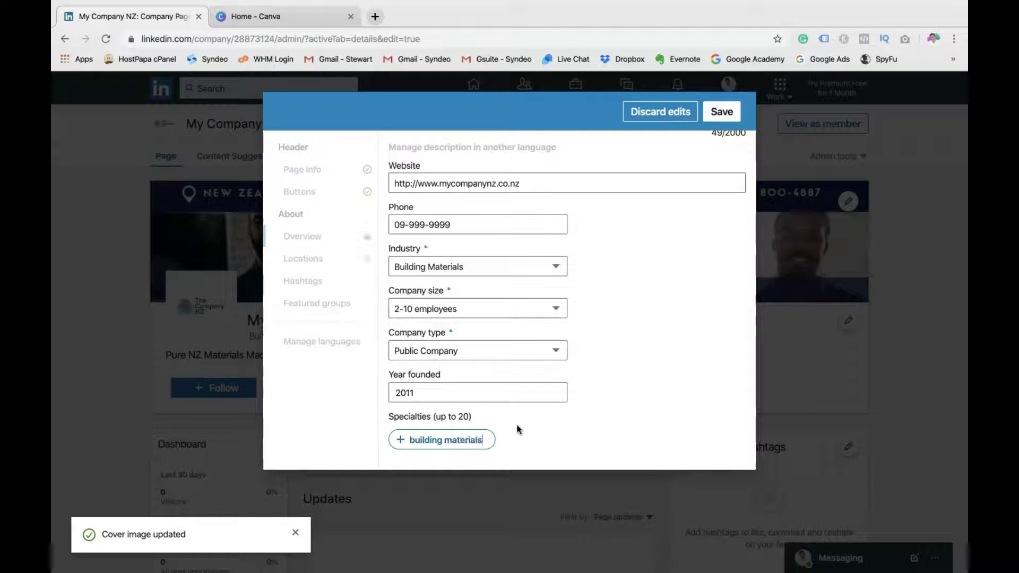
{"action": "key", "text": "Return"}
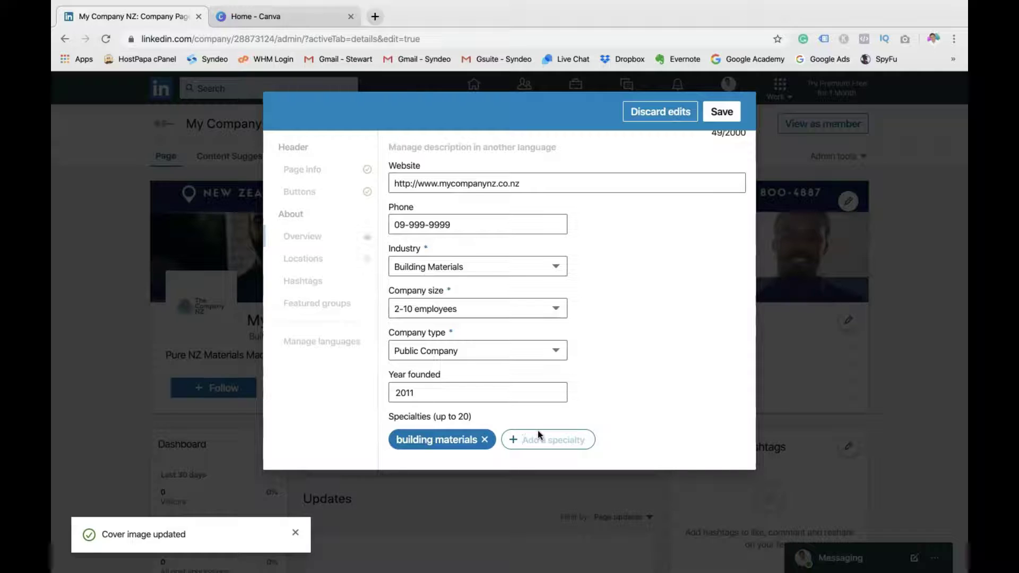
{"action": "type", "text": "NZ materials"}
{"action": "key", "text": "Return"}
{"action": "type", "text": "Construction"}
{"action": "key", "text": "Return"}
{"action": "scroll", "coordinate": [461, 401], "scroll_direction": "down", "scroll_amount": 1}
{"action": "scroll", "coordinate": [460, 401], "scroll_direction": "down", "scroll_amount": 1}
{"action": "scroll", "coordinate": [460, 402], "scroll_direction": "up", "scroll_amount": 2}
{"action": "scroll", "coordinate": [590, 325], "scroll_direction": "up", "scroll_amount": 3}
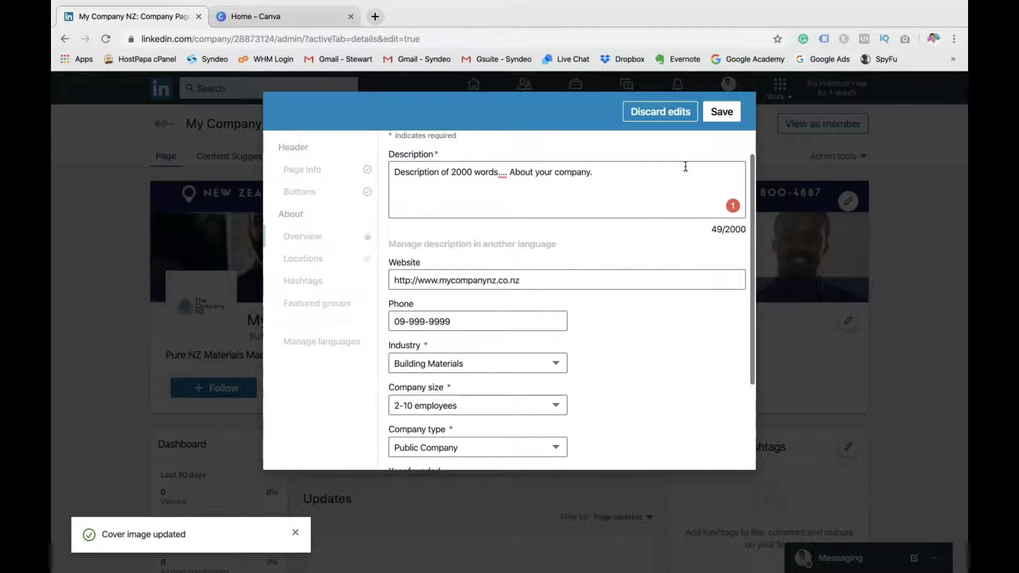
{"action": "left_click", "coordinate": [721, 111]}
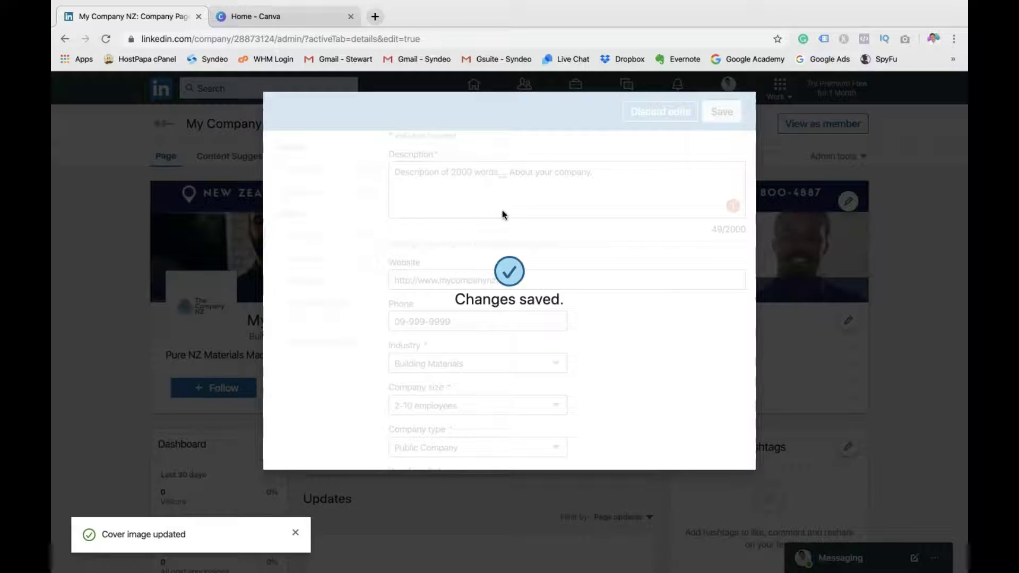
Add and save a primary location named The Block in Tauranga, New Zealand
{"action": "left_click", "coordinate": [346, 264]}
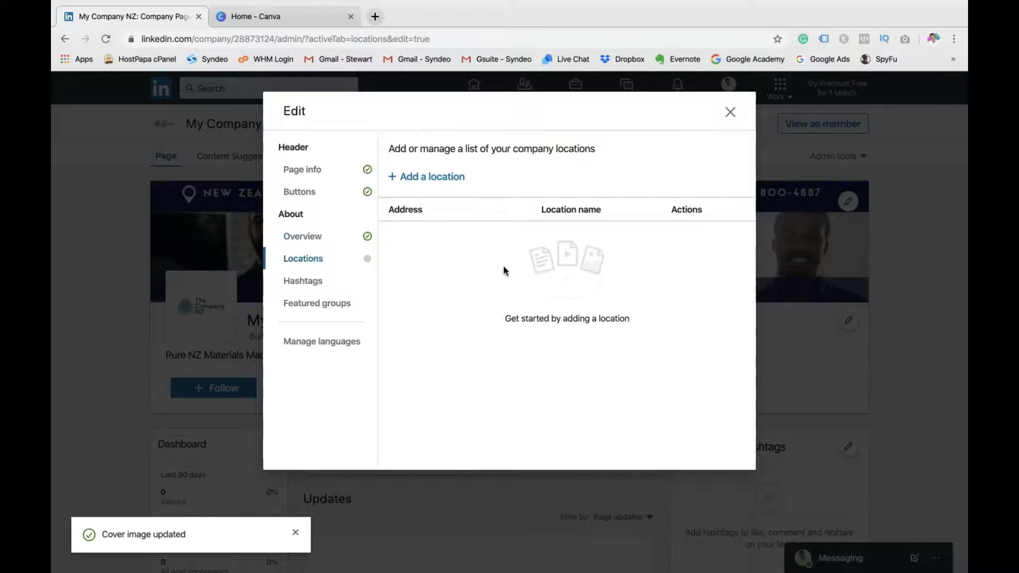
{"action": "left_click", "coordinate": [433, 178]}
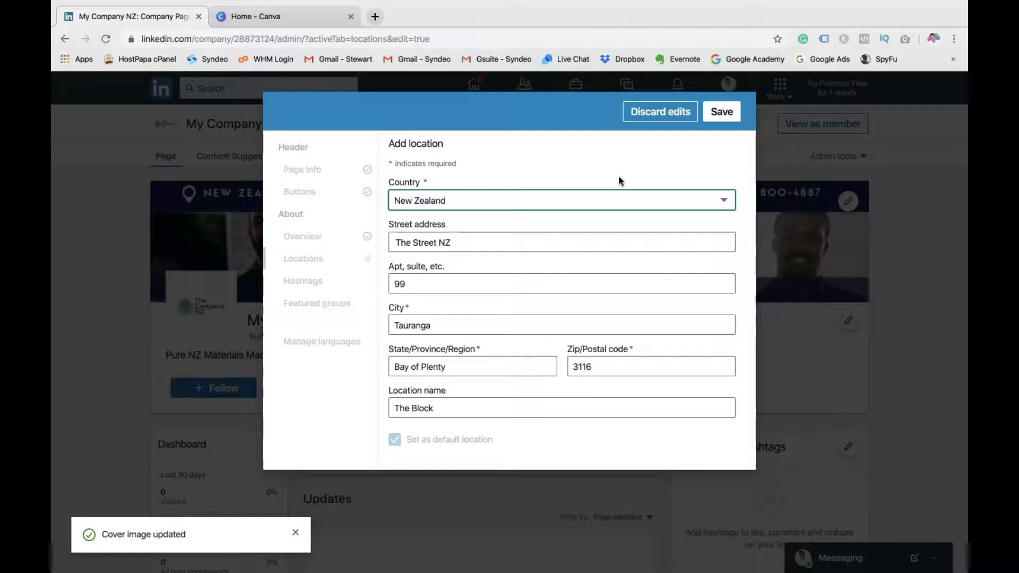
{"action": "left_click", "coordinate": [719, 112]}
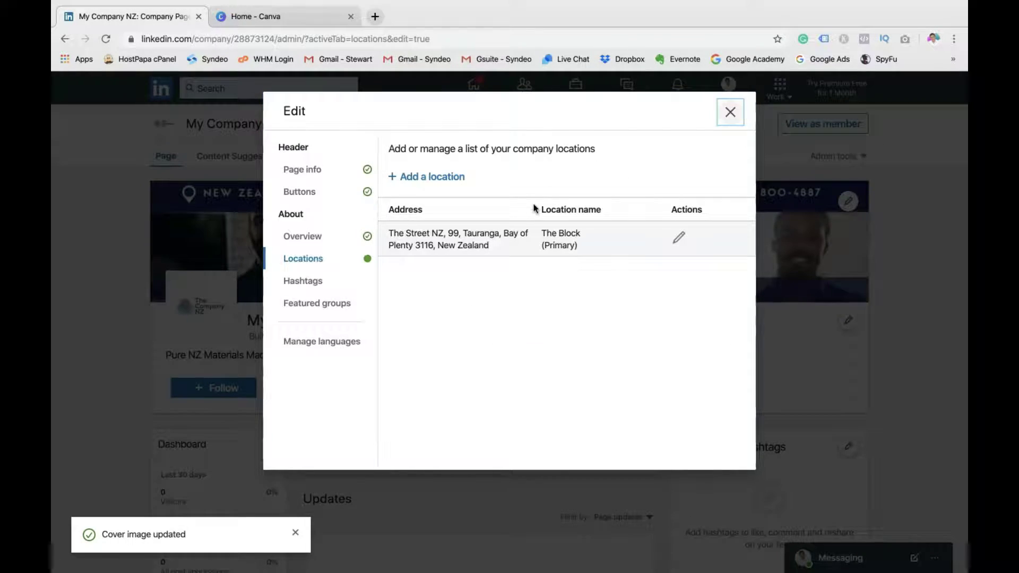
Save page hashtags #construction, #constructionproject and #building, removing the added #mycompanynz
{"action": "left_click", "coordinate": [328, 285]}
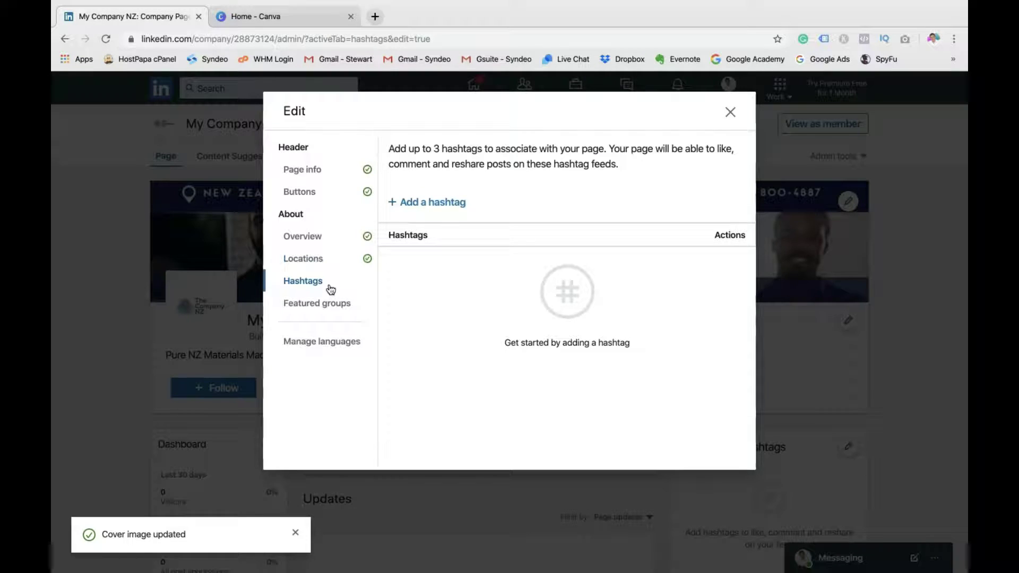
{"action": "left_click", "coordinate": [452, 207]}
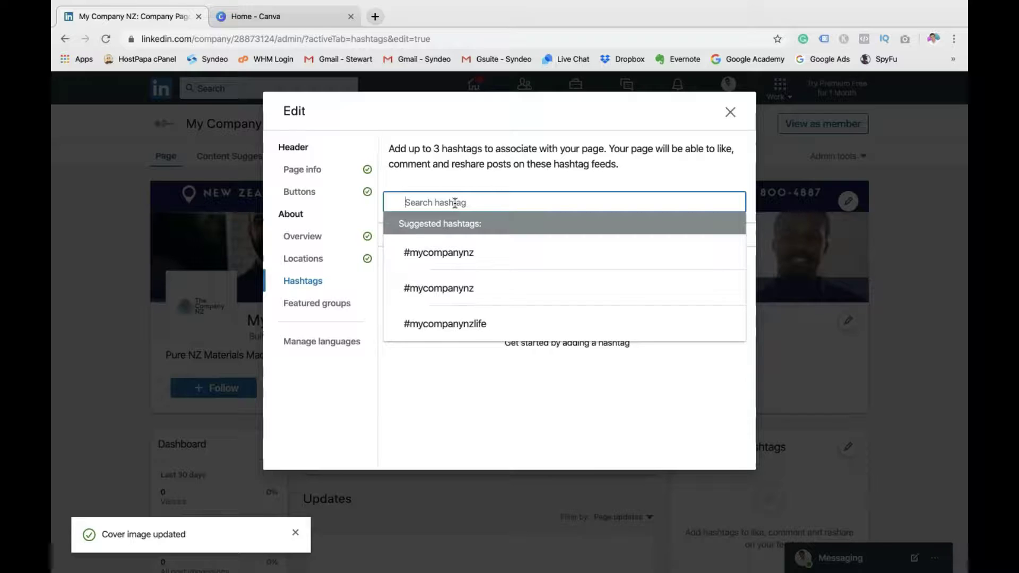
{"action": "type", "text": "#con"}
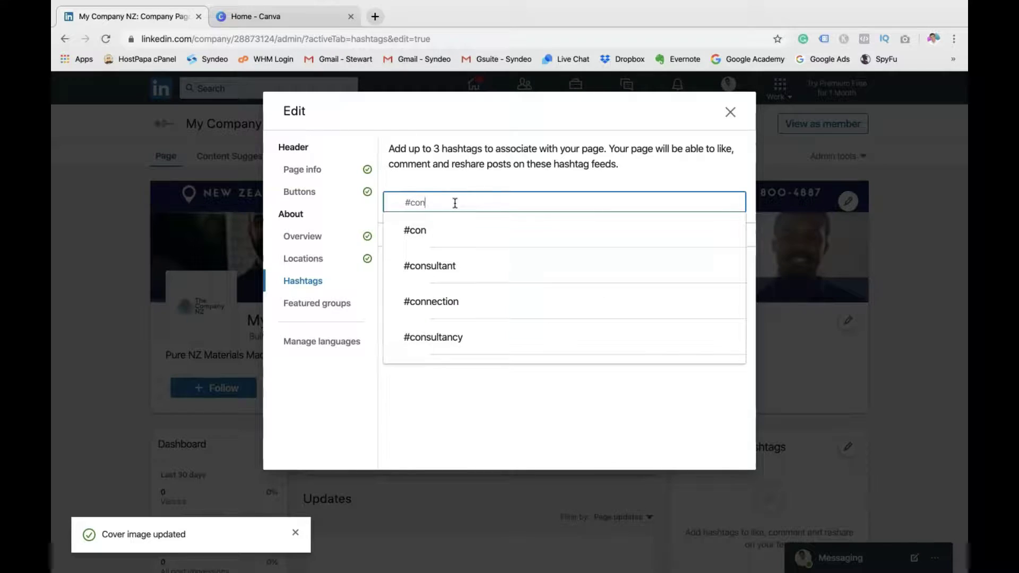
{"action": "type", "text": "struction"}
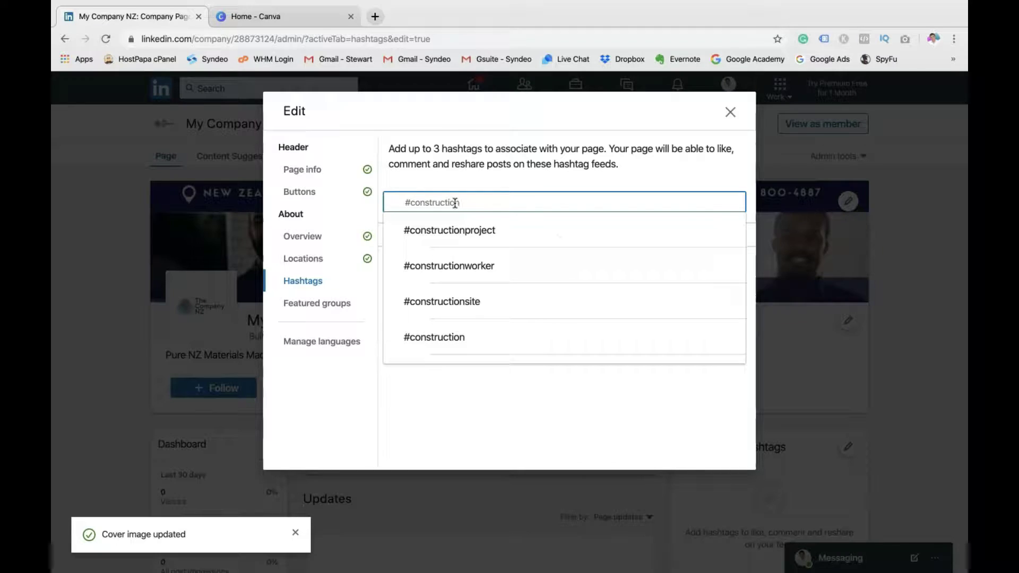
{"action": "key", "text": "Return"}
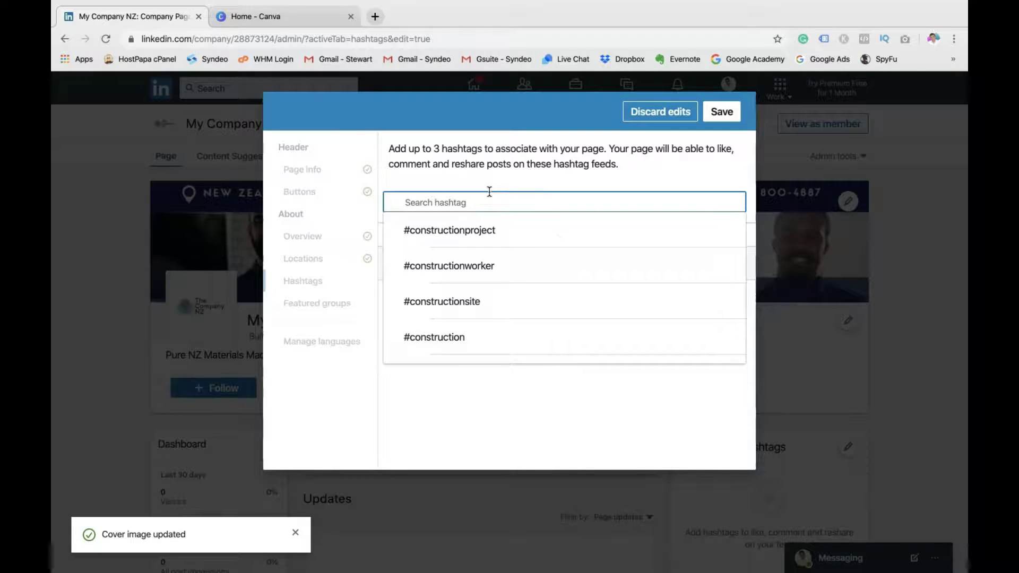
{"action": "left_click", "coordinate": [484, 228]}
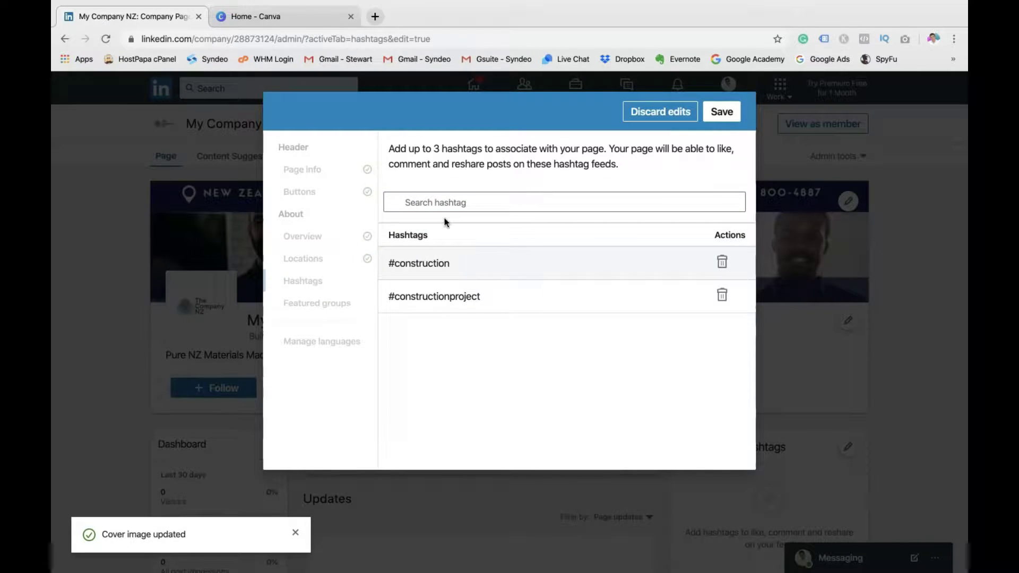
{"action": "left_click", "coordinate": [445, 200]}
{"action": "left_click", "coordinate": [447, 255]}
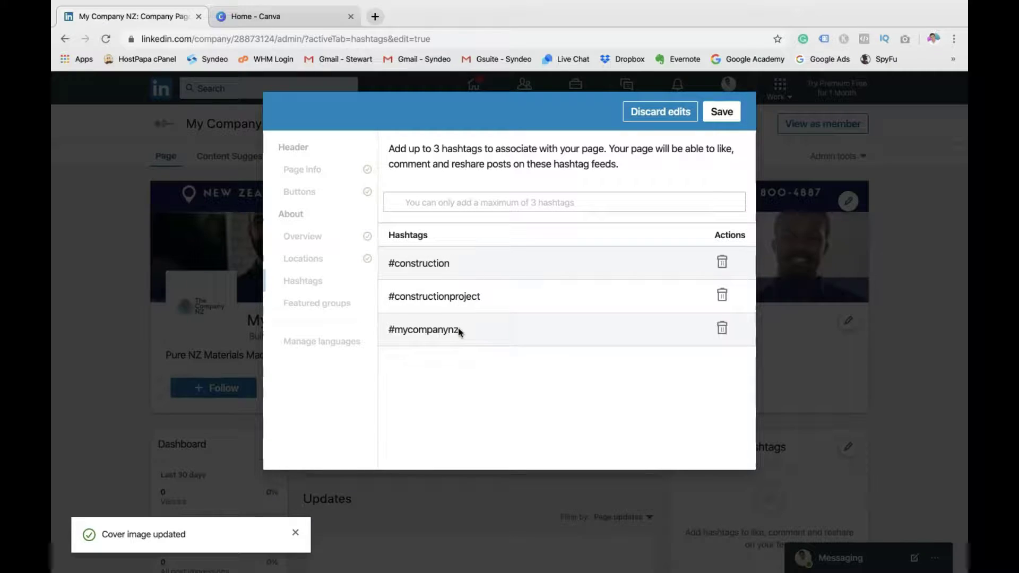
{"action": "left_click", "coordinate": [721, 328]}
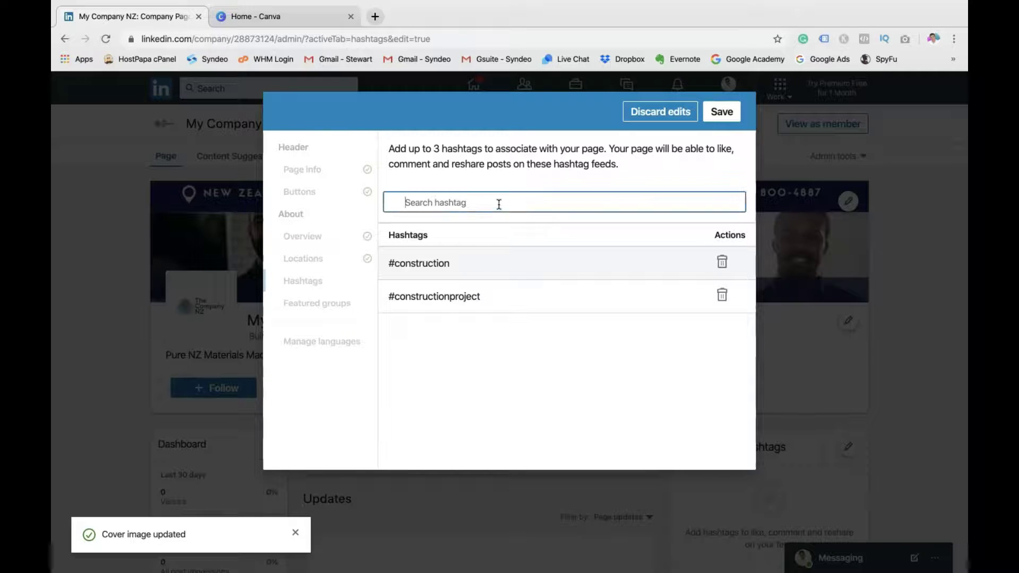
{"action": "left_click", "coordinate": [499, 203]}
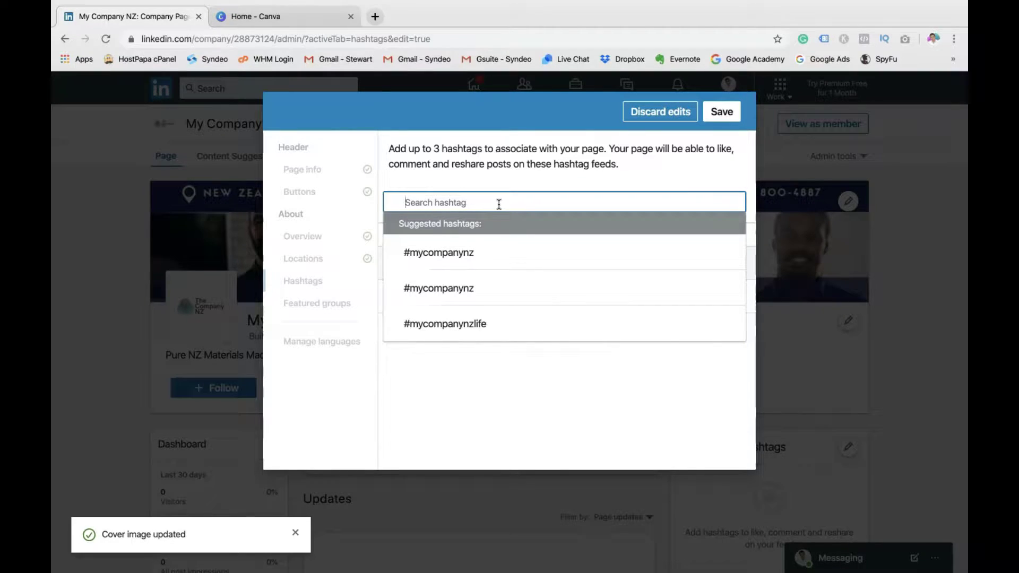
{"action": "type", "text": "building"}
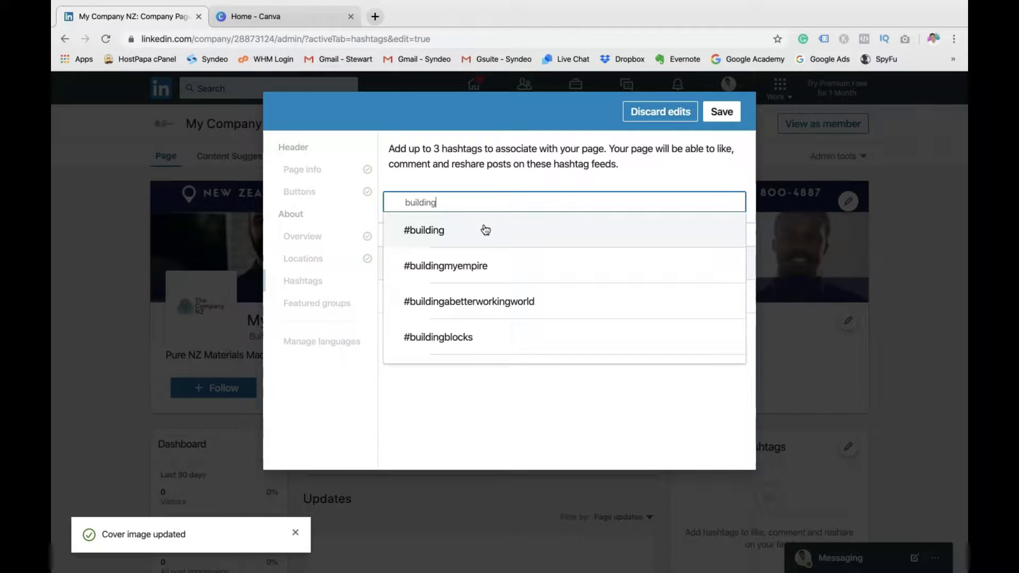
{"action": "left_click", "coordinate": [485, 230]}
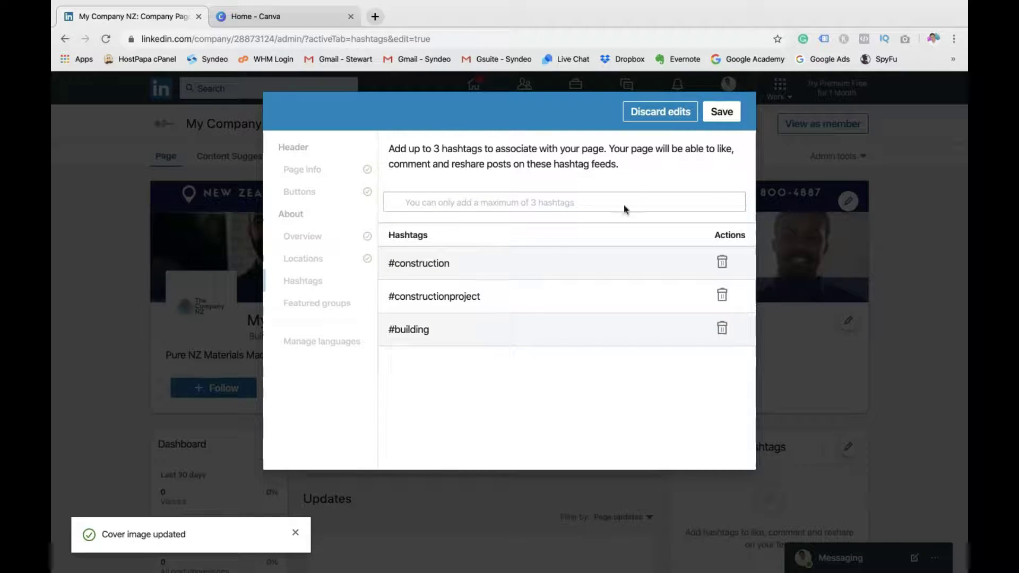
{"action": "left_click", "coordinate": [719, 112]}
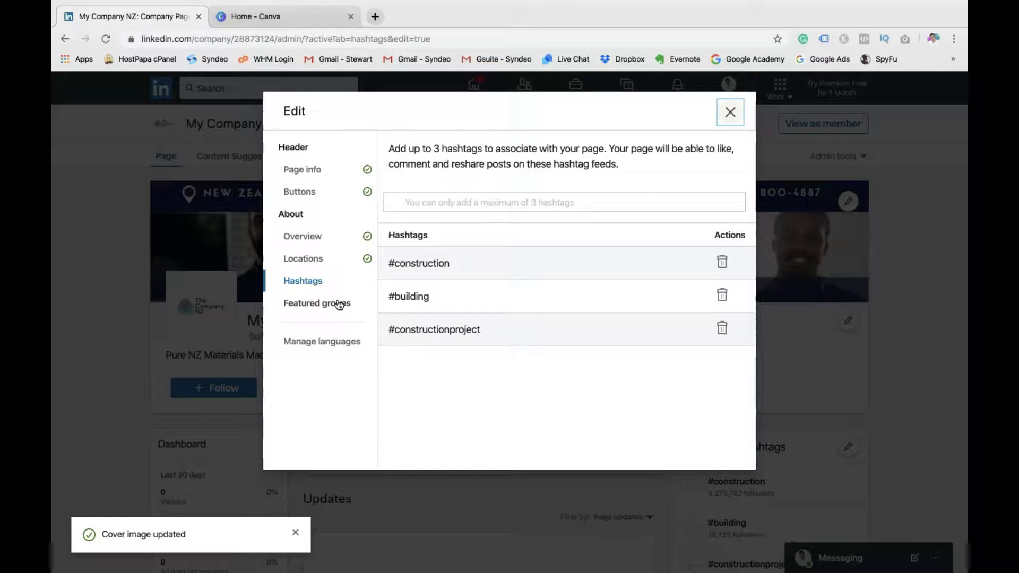
{"action": "left_click", "coordinate": [336, 305]}
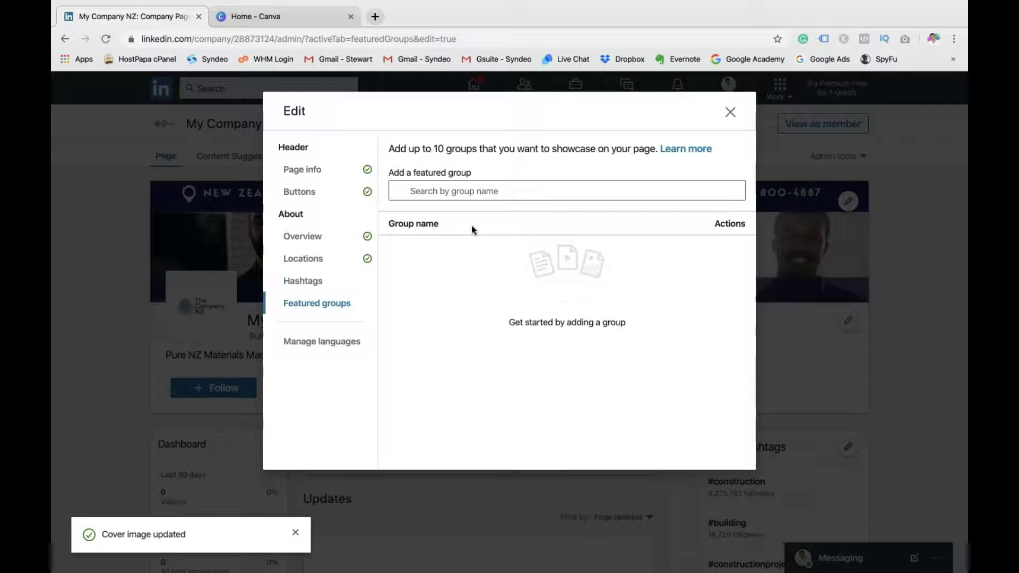
{"action": "left_click", "coordinate": [464, 190]}
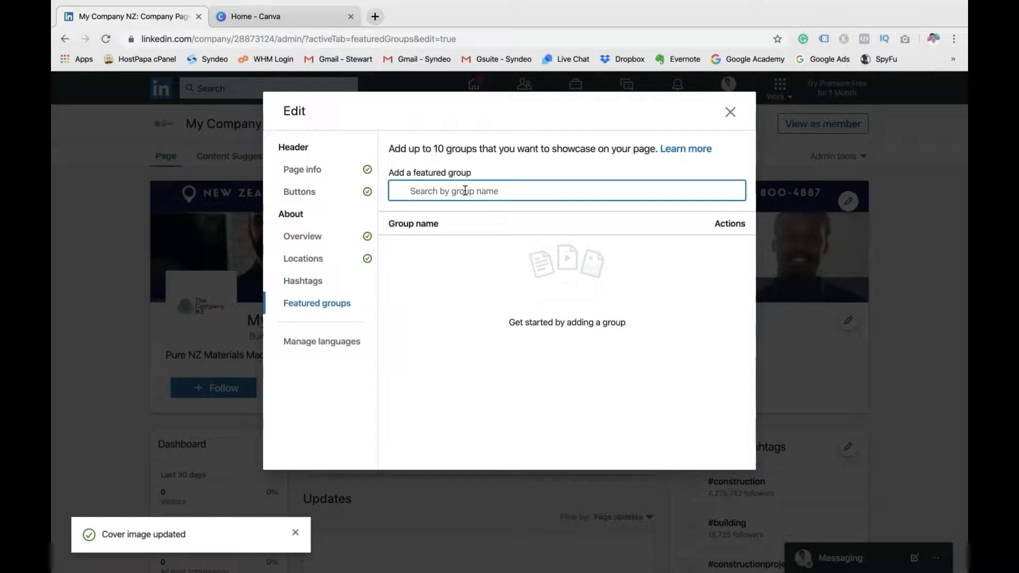
{"action": "type", "text": "syndeo"}
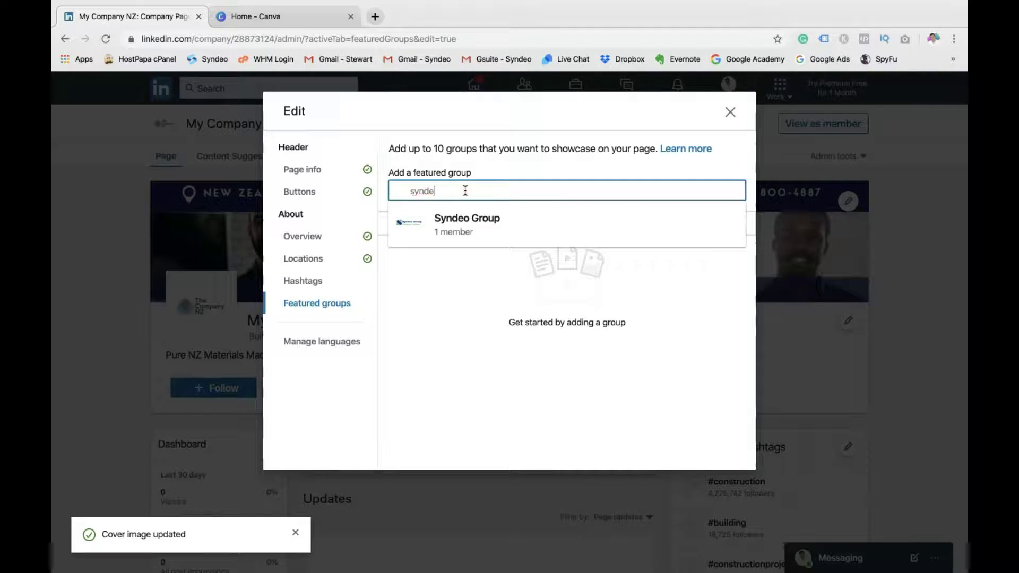
{"action": "key", "text": "BackSpace"}
{"action": "key", "text": "BackSpace"}
{"action": "key", "text": "BackSpace"}
{"action": "key", "text": "BackSpace"}
{"action": "key", "text": "BackSpace"}
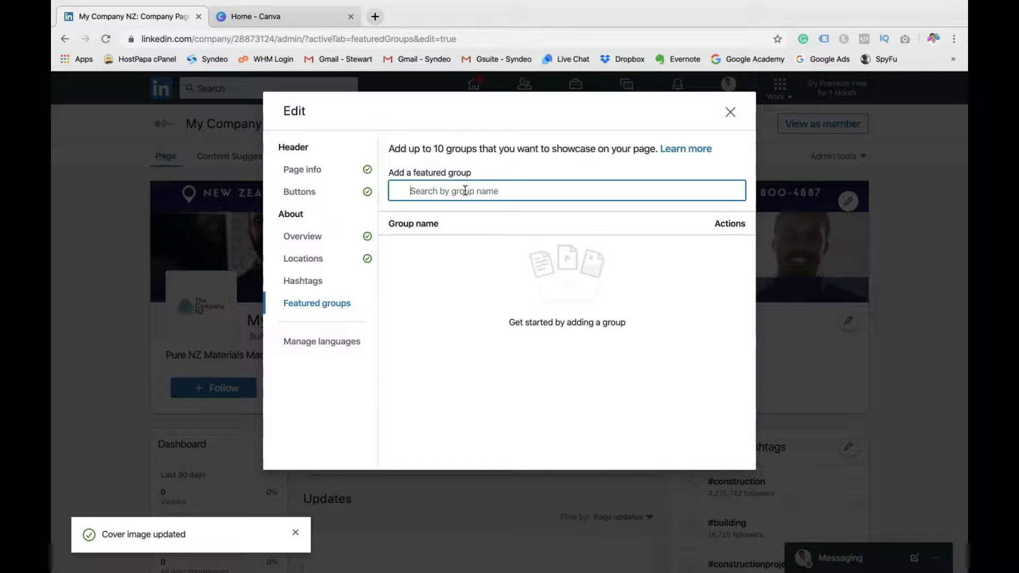
{"action": "type", "text": "coke"}
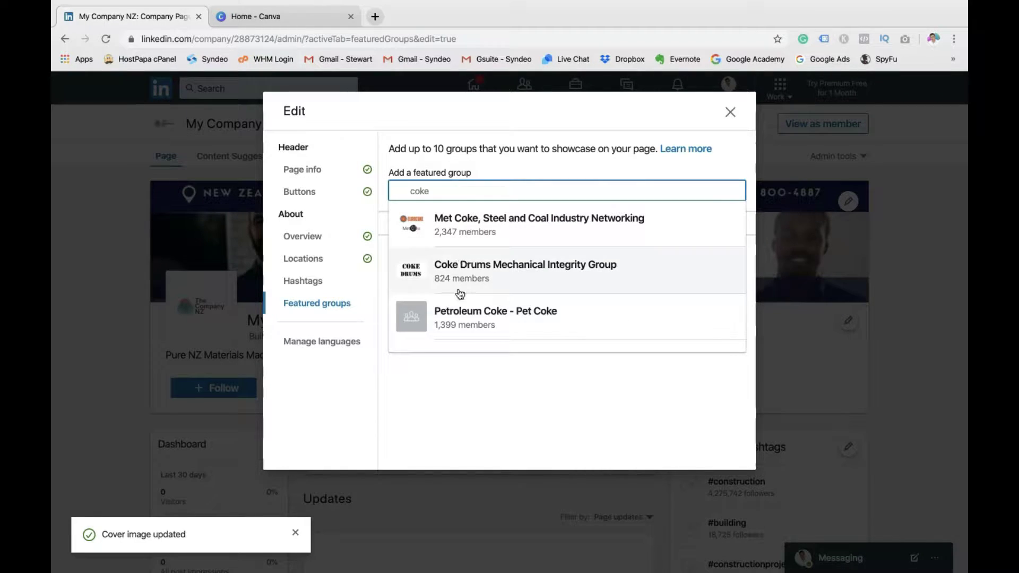
{"action": "left_click", "coordinate": [455, 382]}
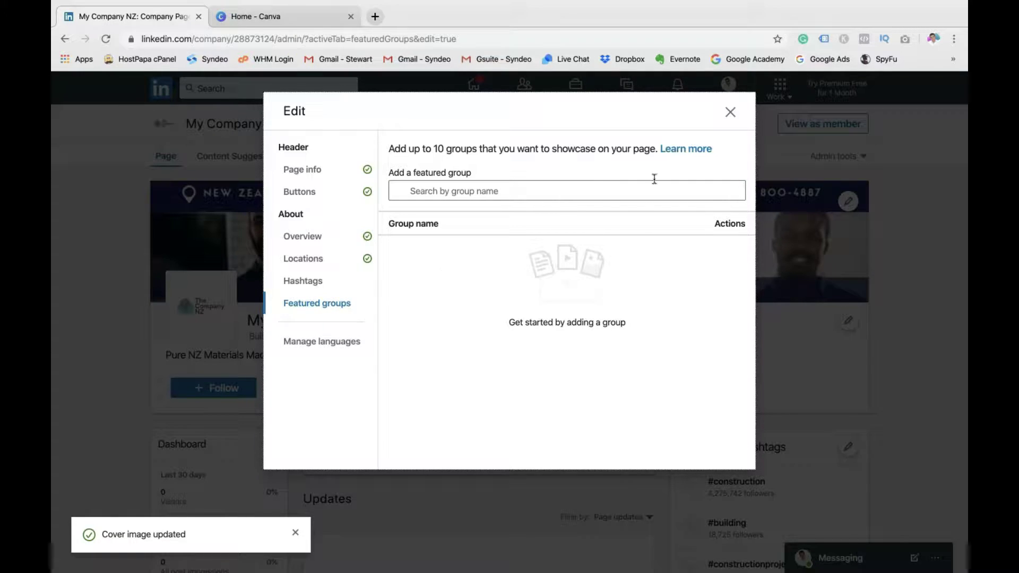
Close the editor, dismiss the all-star message, and browse the About page in member view
{"action": "left_click", "coordinate": [730, 111]}
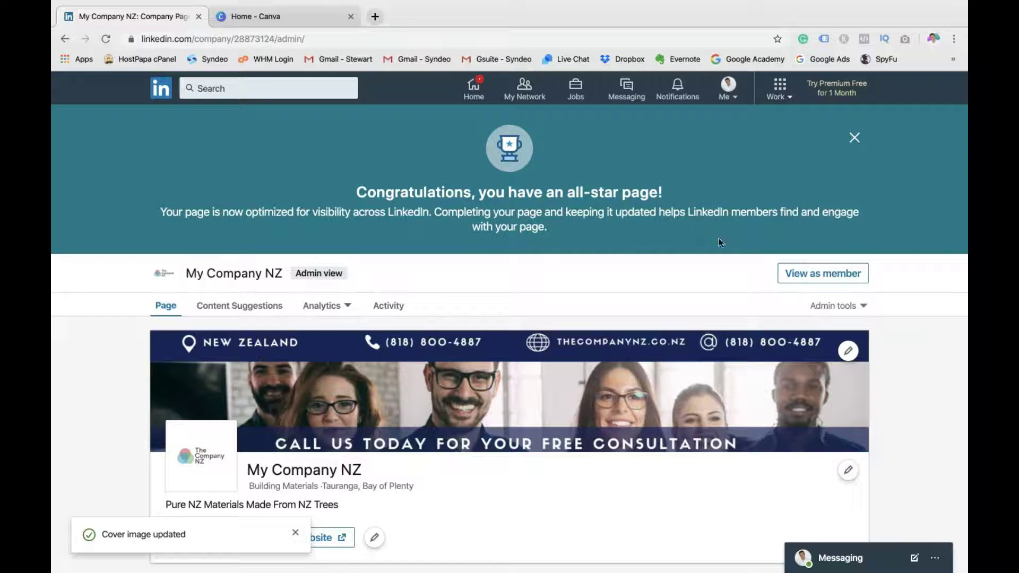
{"action": "left_click", "coordinate": [854, 138]}
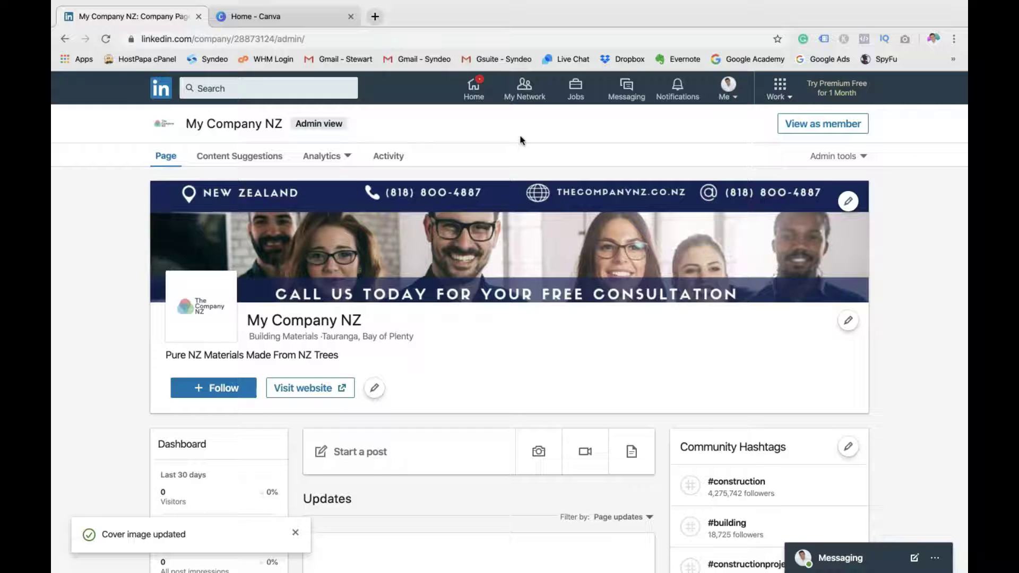
{"action": "left_click", "coordinate": [823, 126]}
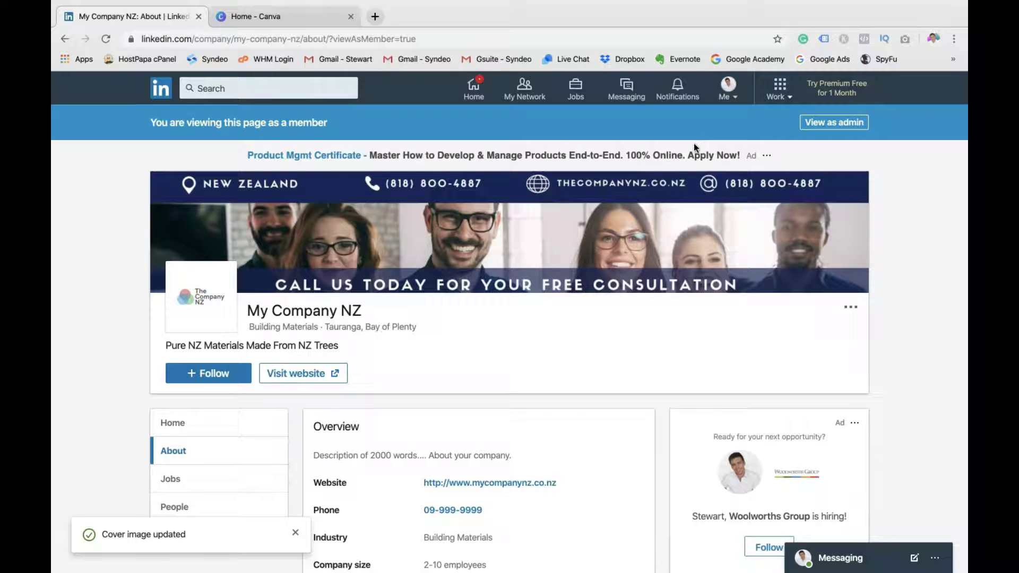
{"action": "scroll", "coordinate": [921, 292], "scroll_direction": "down", "scroll_amount": 1}
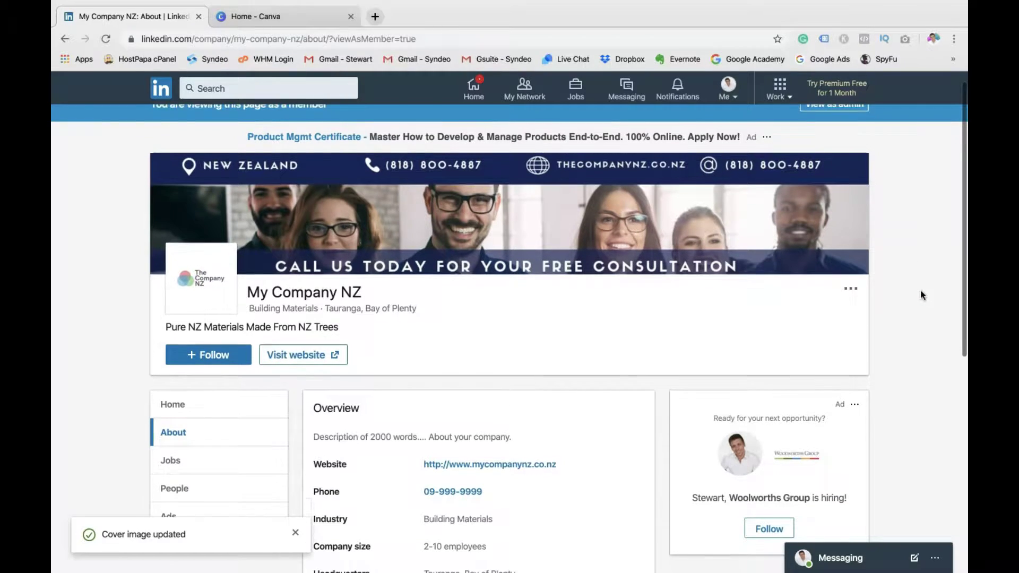
{"action": "scroll", "coordinate": [920, 292], "scroll_direction": "up", "scroll_amount": 1}
{"action": "scroll", "coordinate": [920, 293], "scroll_direction": "down", "scroll_amount": 5}
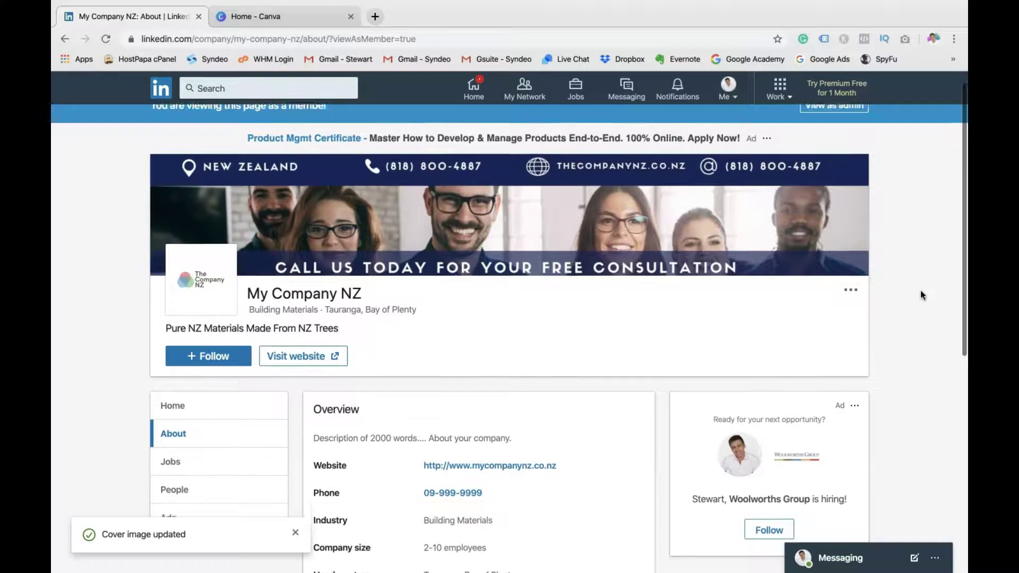
{"action": "scroll", "coordinate": [920, 290], "scroll_direction": "down", "scroll_amount": 10}
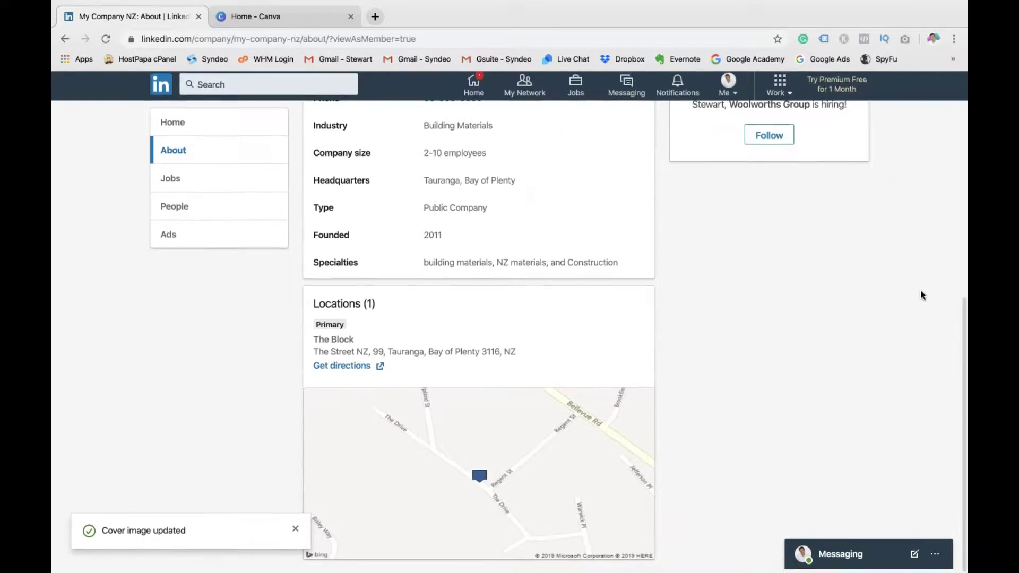
{"action": "scroll", "coordinate": [921, 293], "scroll_direction": "up", "scroll_amount": 8}
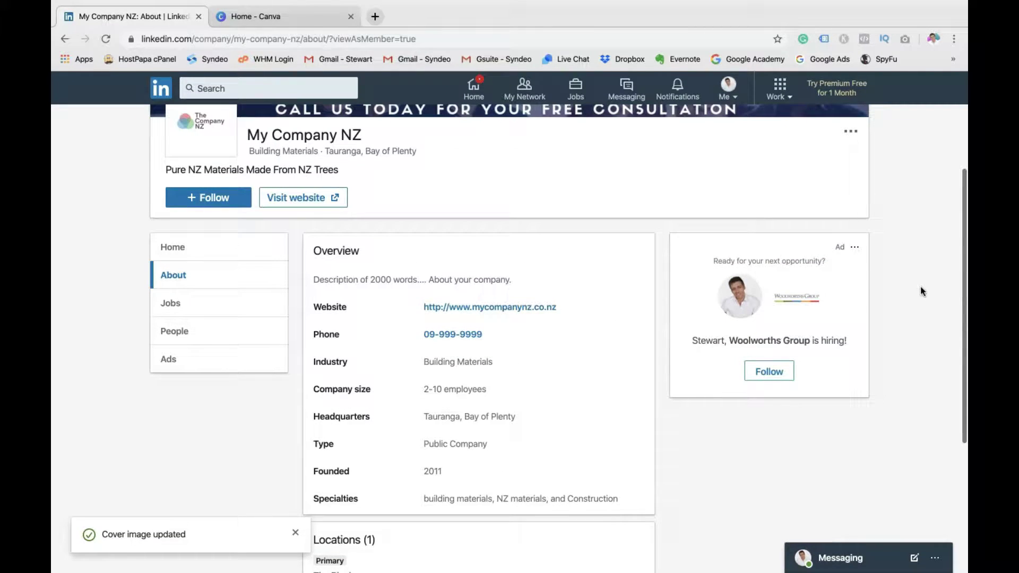
{"action": "scroll", "coordinate": [921, 292], "scroll_direction": "up", "scroll_amount": 6}
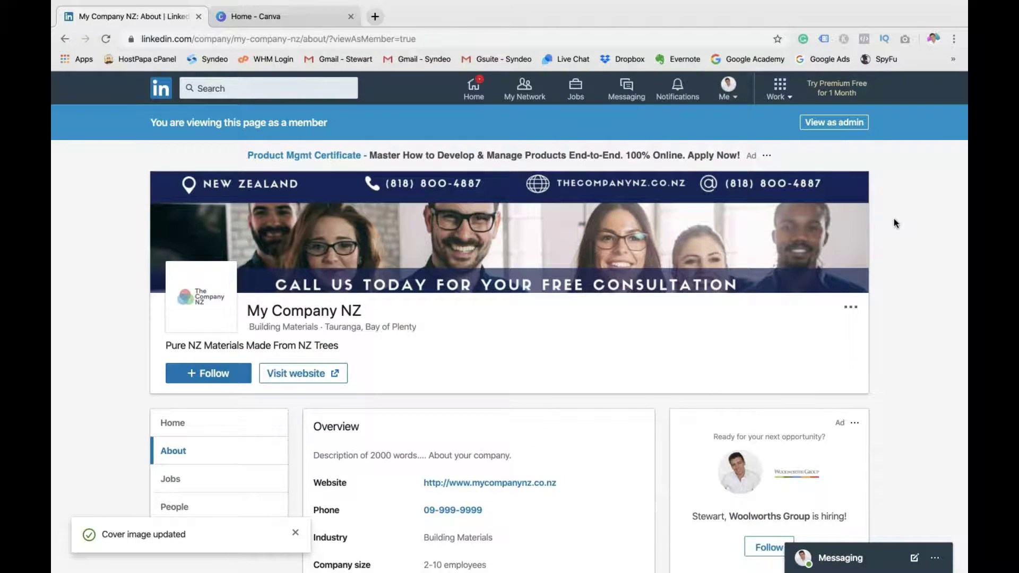
Switch back to admin view, scroll the page, and open the Admin tools list
{"action": "left_click", "coordinate": [836, 126]}
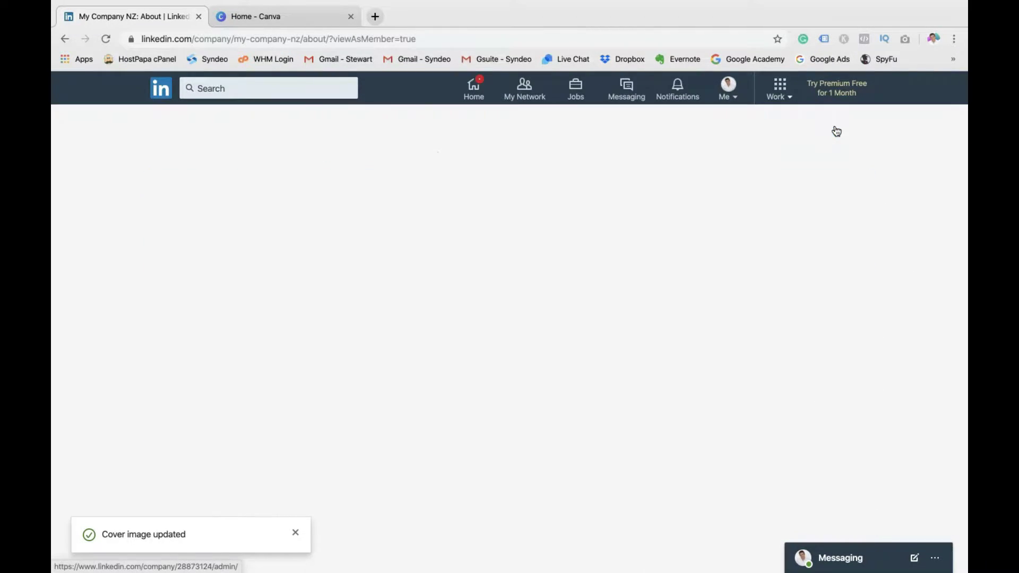
{"action": "scroll", "coordinate": [670, 258], "scroll_direction": "down", "scroll_amount": 2}
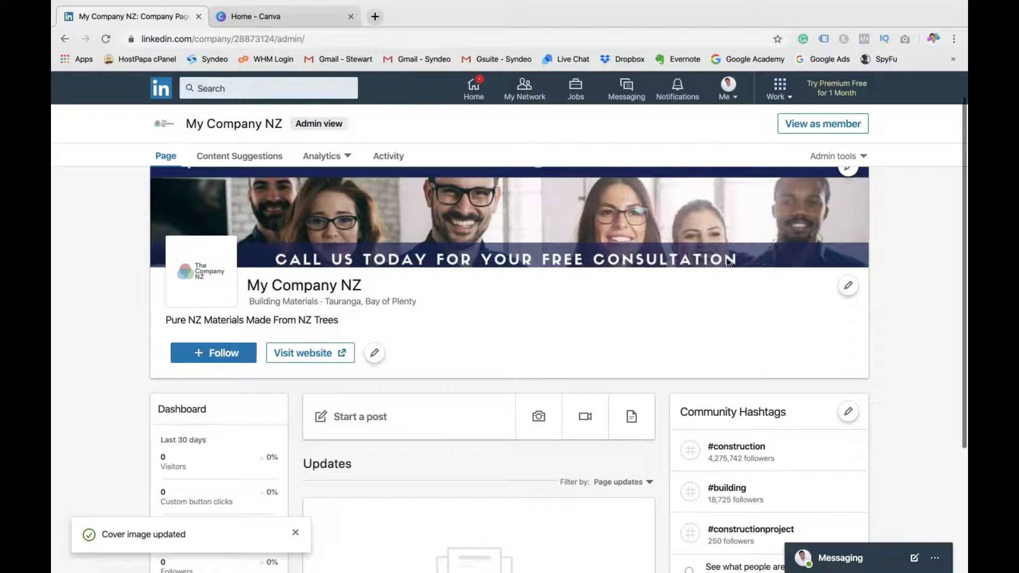
{"action": "scroll", "coordinate": [568, 279], "scroll_direction": "down", "scroll_amount": 3}
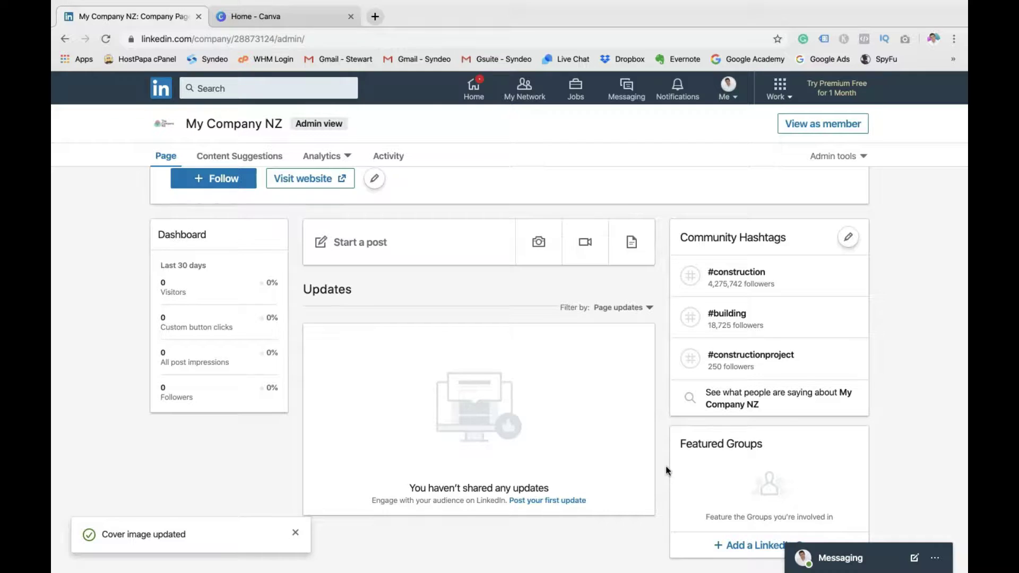
{"action": "scroll", "coordinate": [665, 465], "scroll_direction": "up", "scroll_amount": 5}
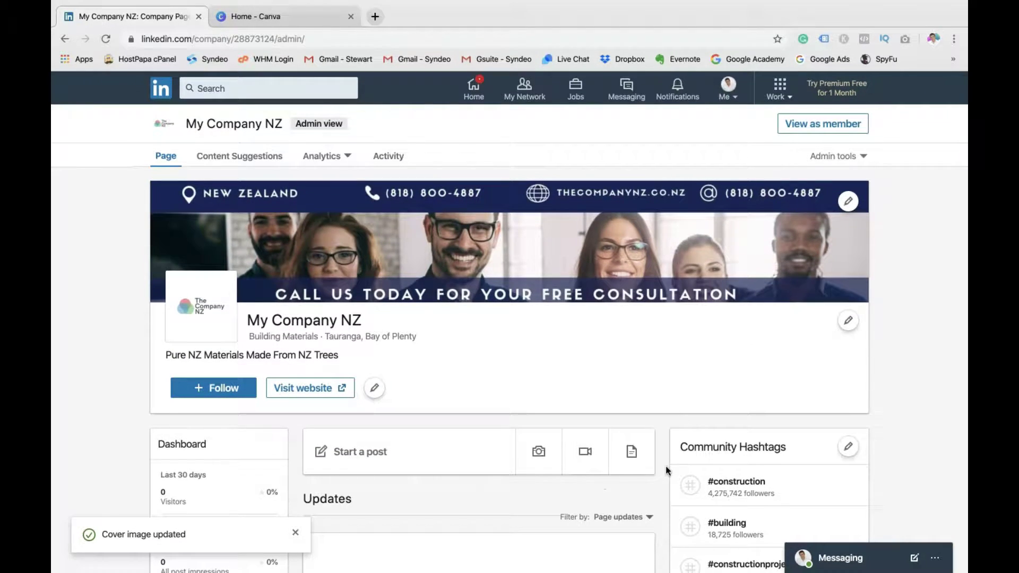
{"action": "left_click", "coordinate": [860, 159]}
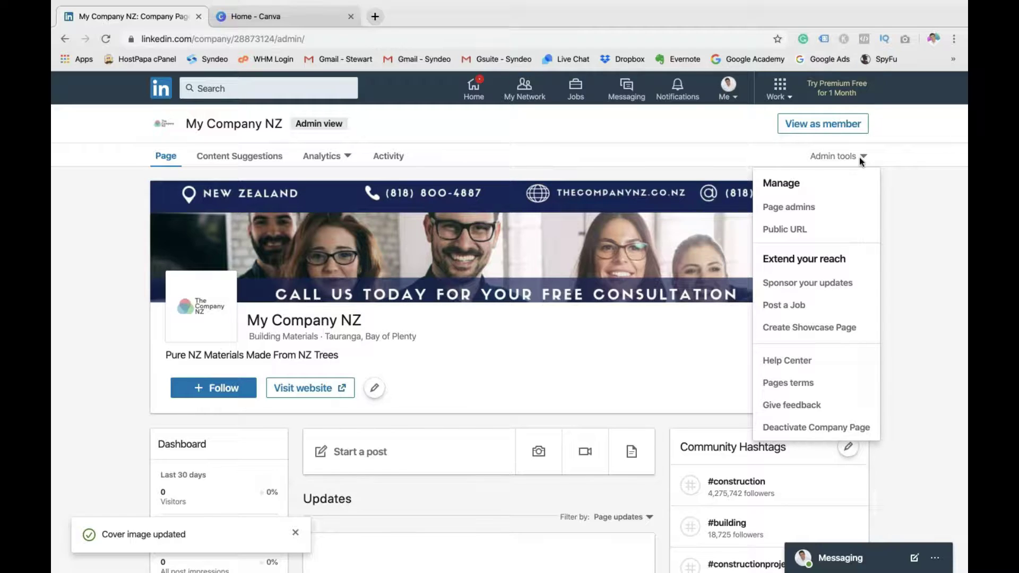
{"action": "left_click", "coordinate": [770, 156]}
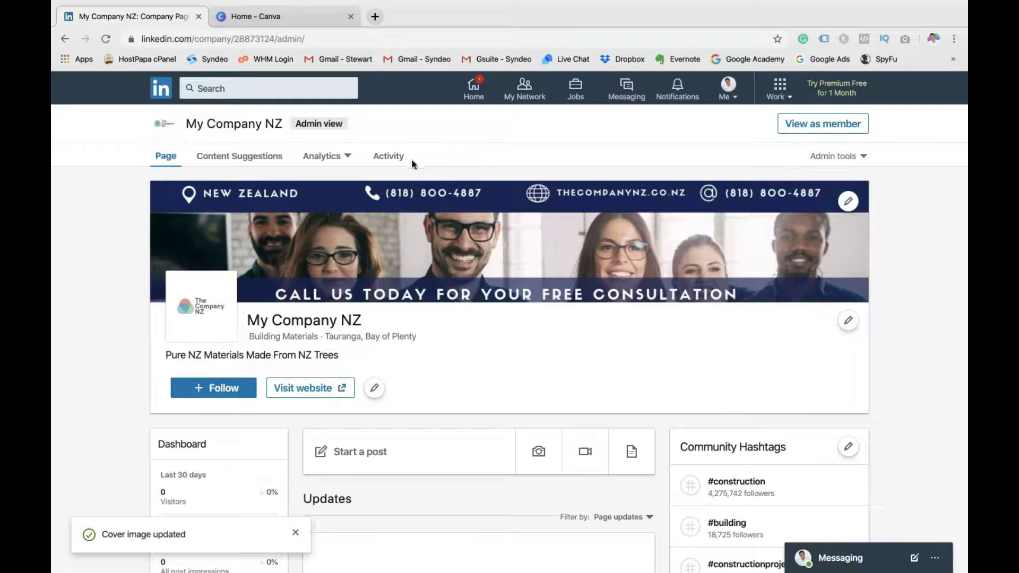
{"action": "left_click", "coordinate": [350, 156]}
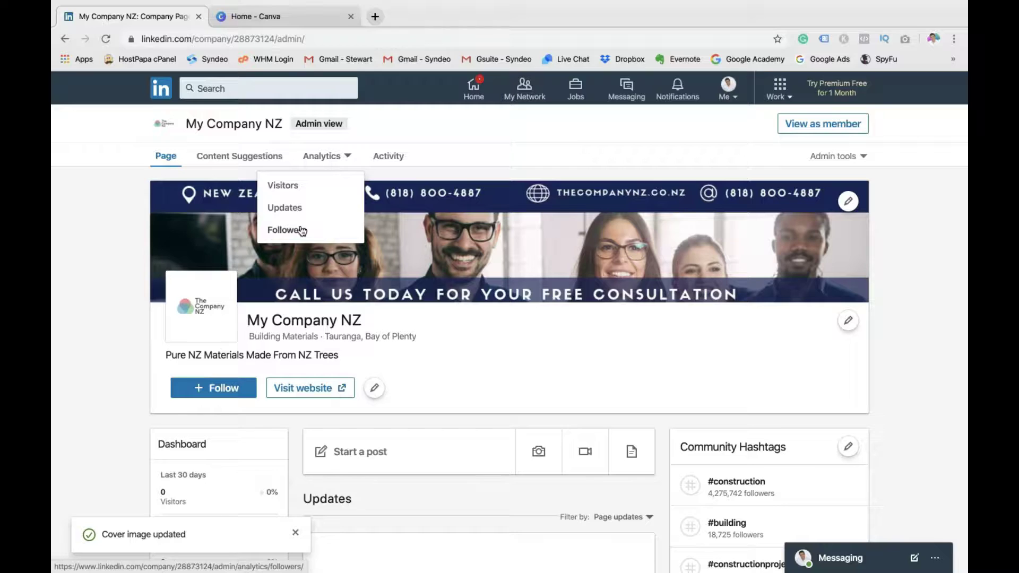
{"action": "left_click", "coordinate": [385, 158]}
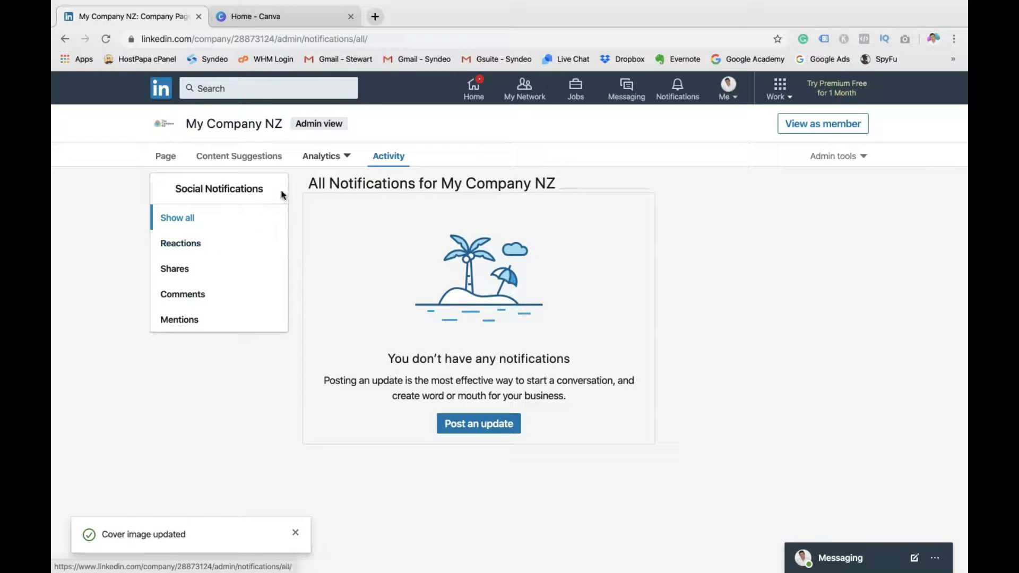
{"action": "left_click", "coordinate": [245, 165]}
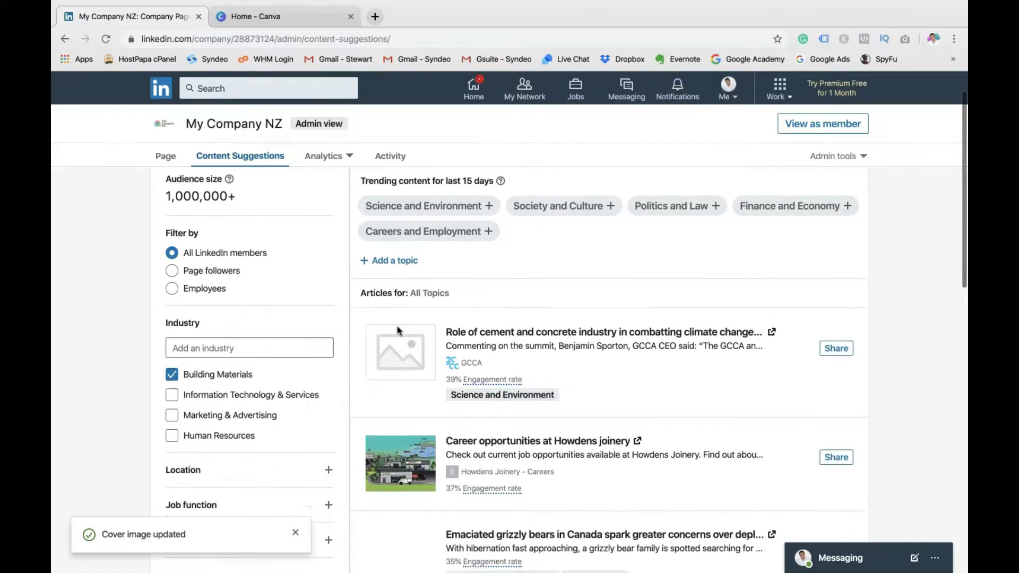
{"action": "scroll", "coordinate": [397, 326], "scroll_direction": "up", "scroll_amount": 2}
{"action": "left_click", "coordinate": [165, 155]}
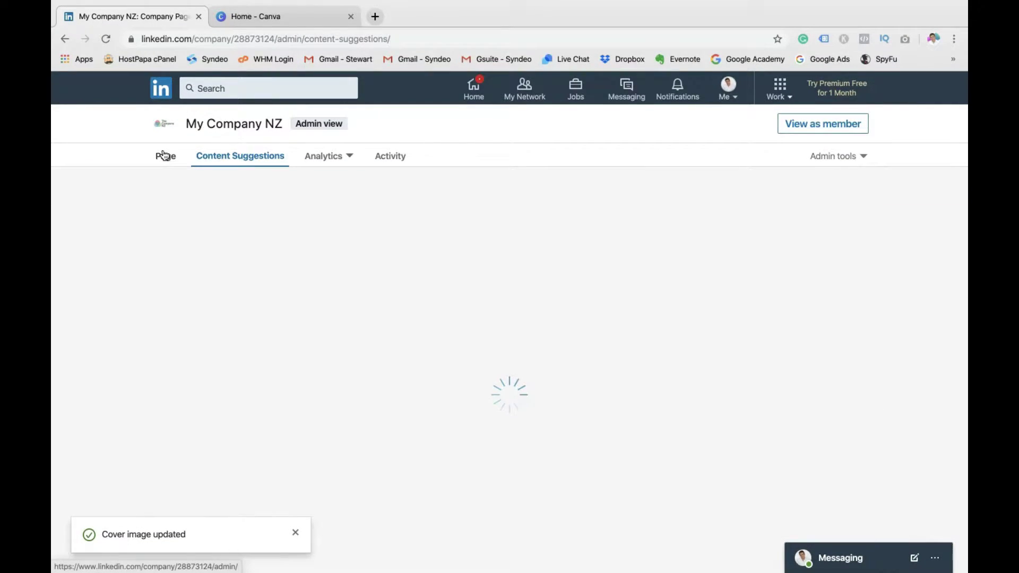
{"action": "scroll", "coordinate": [526, 339], "scroll_direction": "down", "scroll_amount": 2}
{"action": "scroll", "coordinate": [526, 339], "scroll_direction": "down", "scroll_amount": 1}
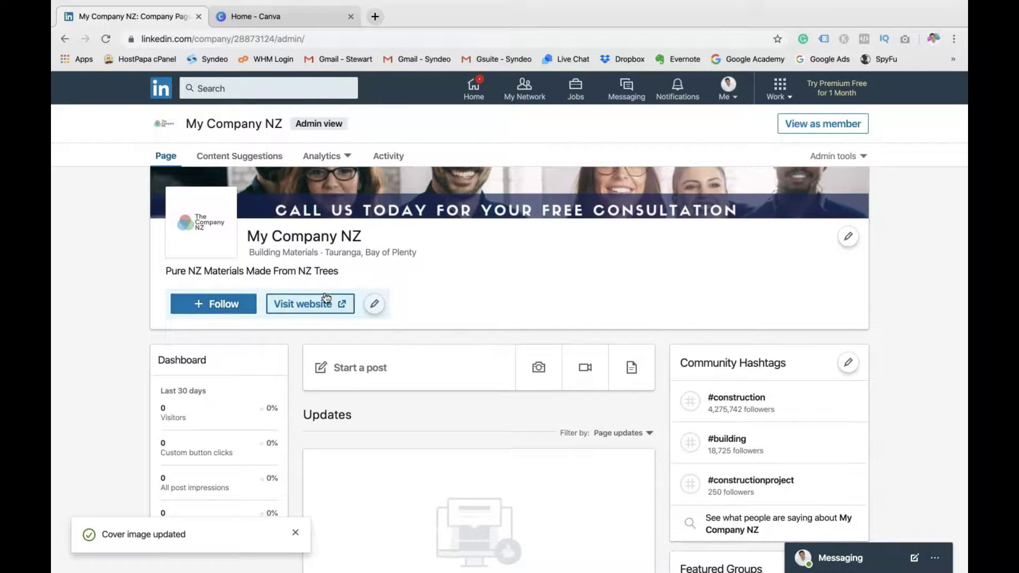
{"action": "scroll", "coordinate": [471, 318], "scroll_direction": "down", "scroll_amount": 2}
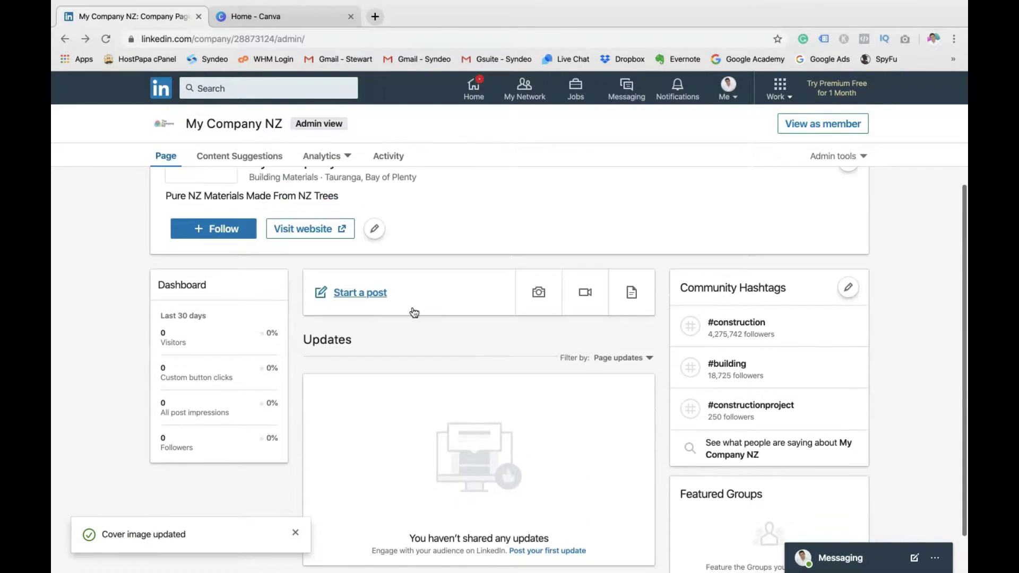
Draft a post welcoming visitors with 10% off Building supplies, fix the spelling, and check Grammarly
{"action": "left_click", "coordinate": [386, 301]}
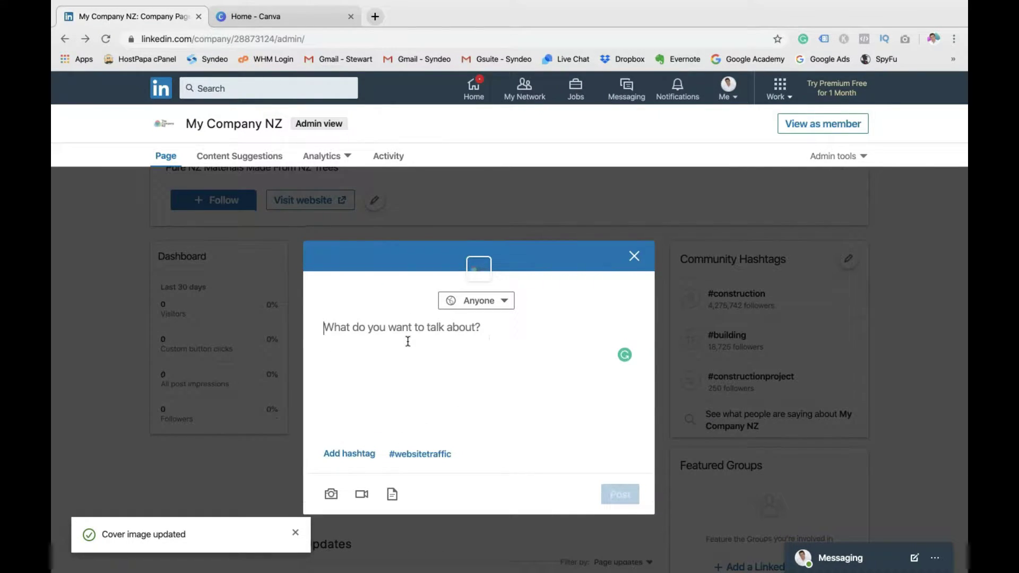
{"action": "scroll", "coordinate": [408, 342], "scroll_direction": "down", "scroll_amount": 1}
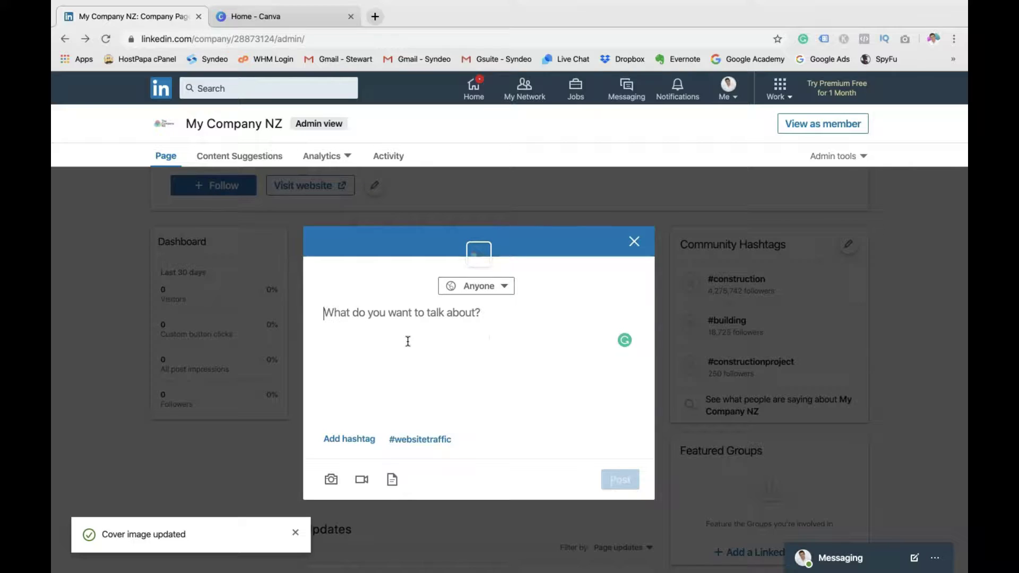
{"action": "type", "text": "Welcome to our company page. Get in touch w"}
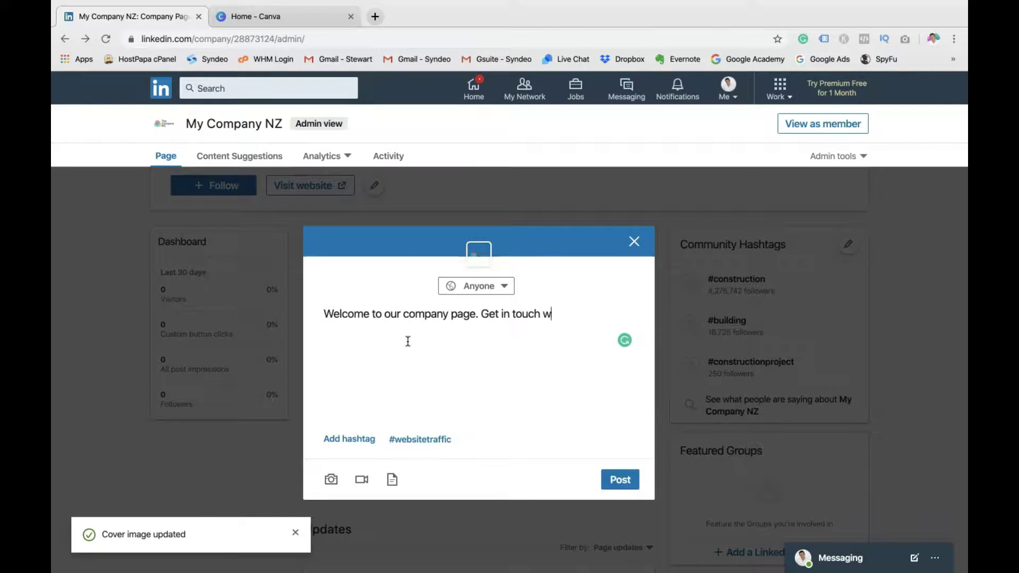
{"action": "type", "text": "ith us today for 10%"}
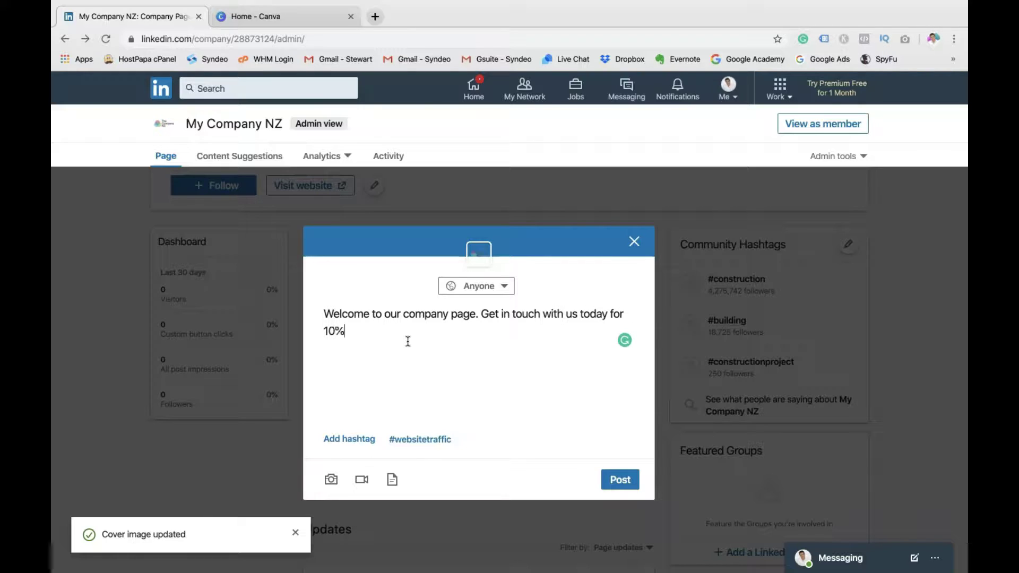
{"action": "type", "text": " off Building sup"}
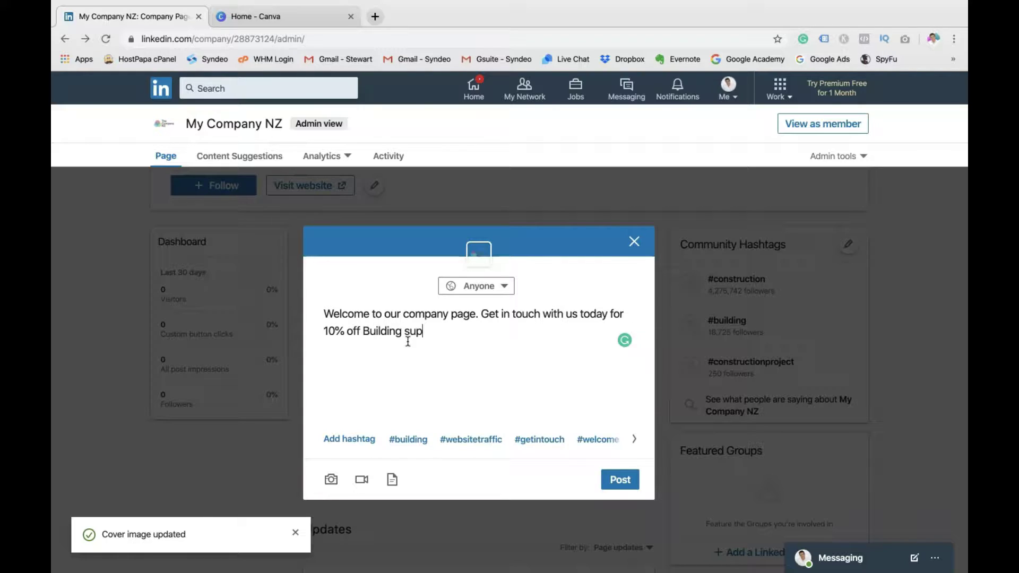
{"action": "type", "text": "pliess"}
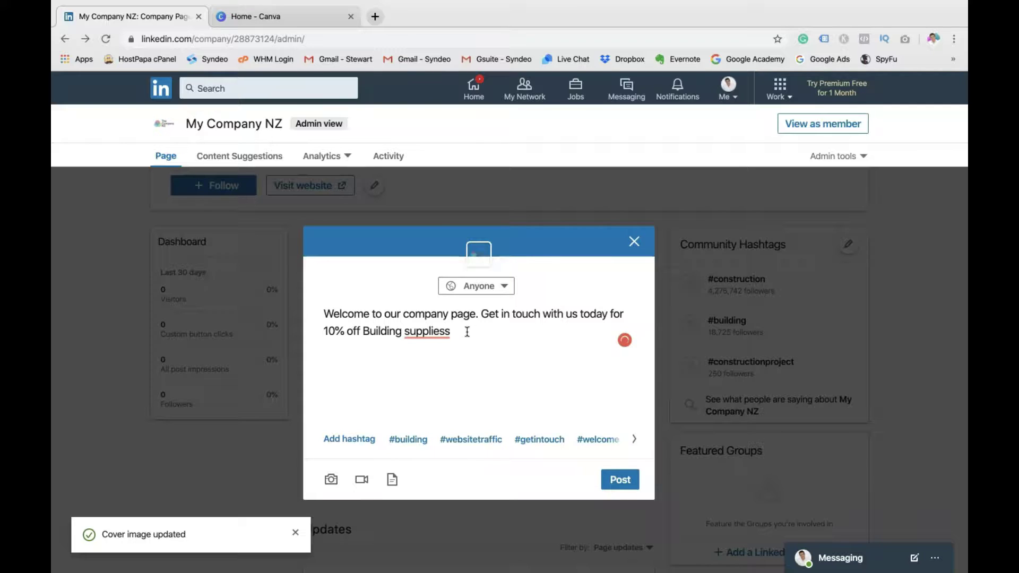
{"action": "mouse_move", "coordinate": [435, 330]}
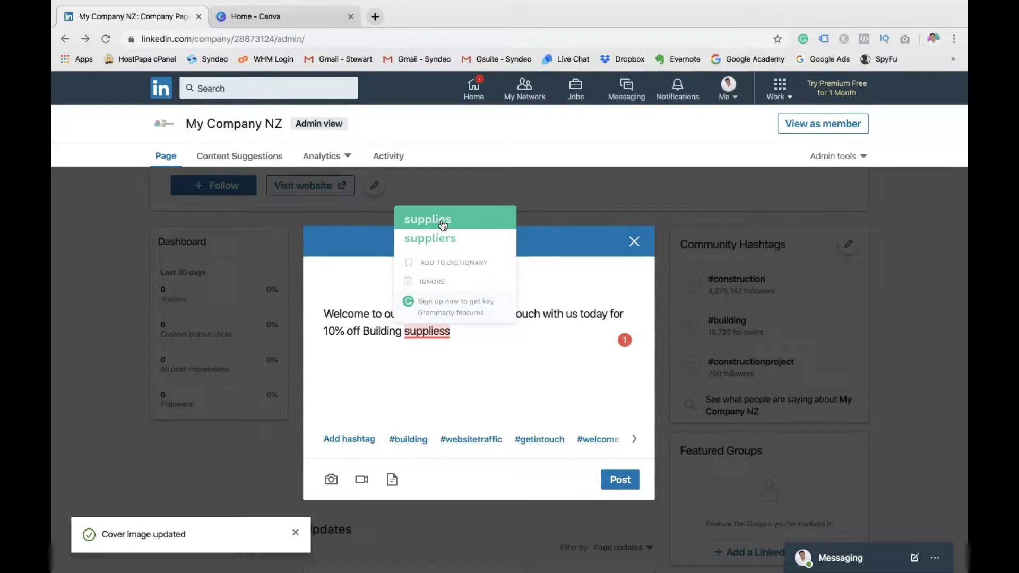
{"action": "left_click", "coordinate": [442, 219]}
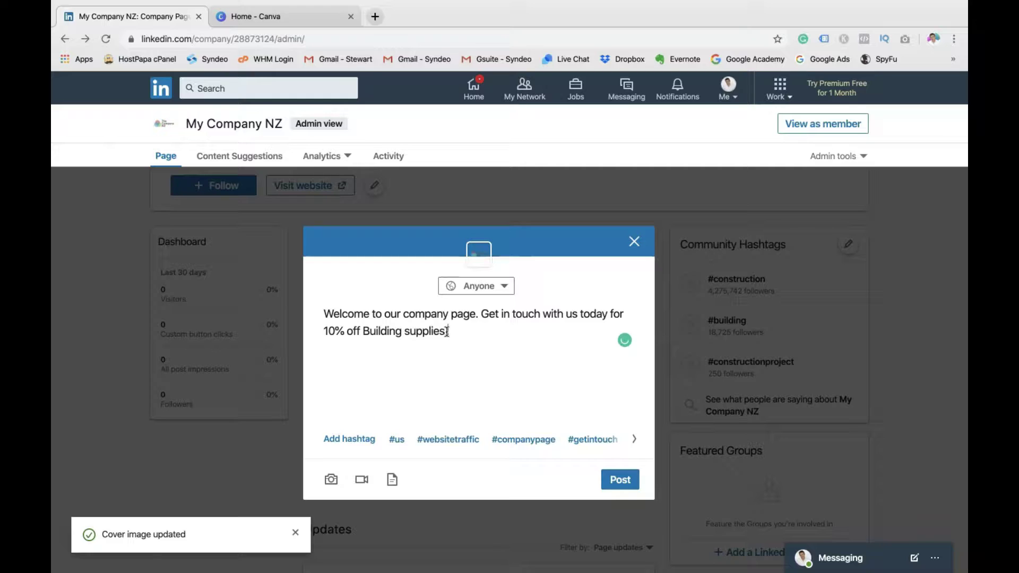
{"action": "left_click", "coordinate": [803, 39]}
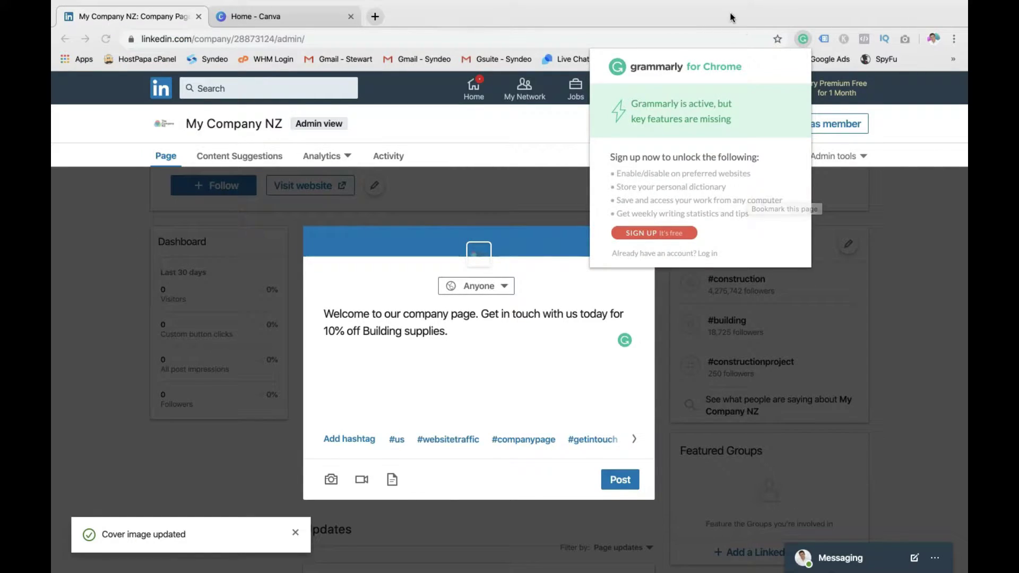
Search 'grammerly' in a new tab, visit Grammarly's site, then close that tab
{"action": "left_click", "coordinate": [374, 16]}
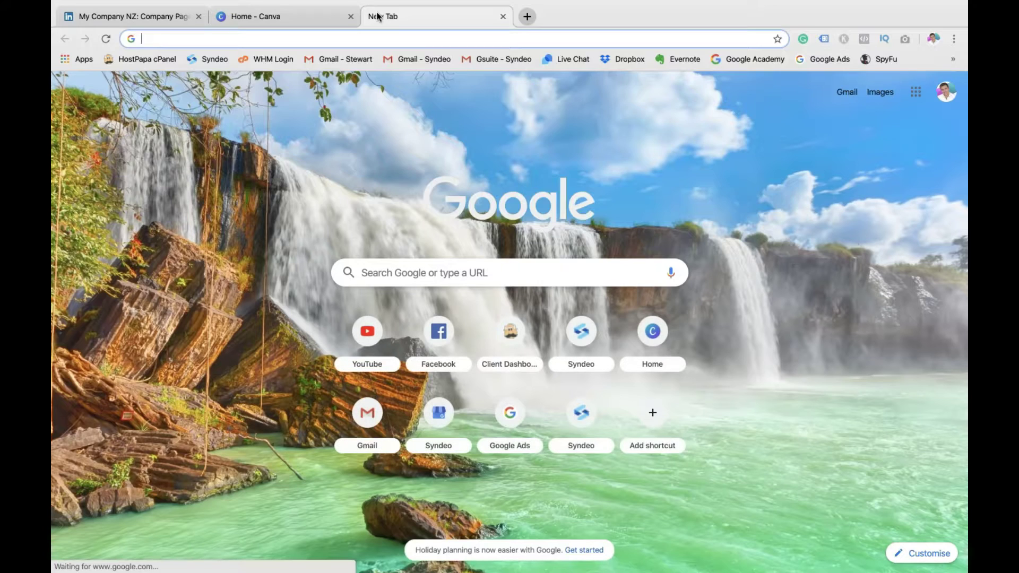
{"action": "type", "text": "grammerly"}
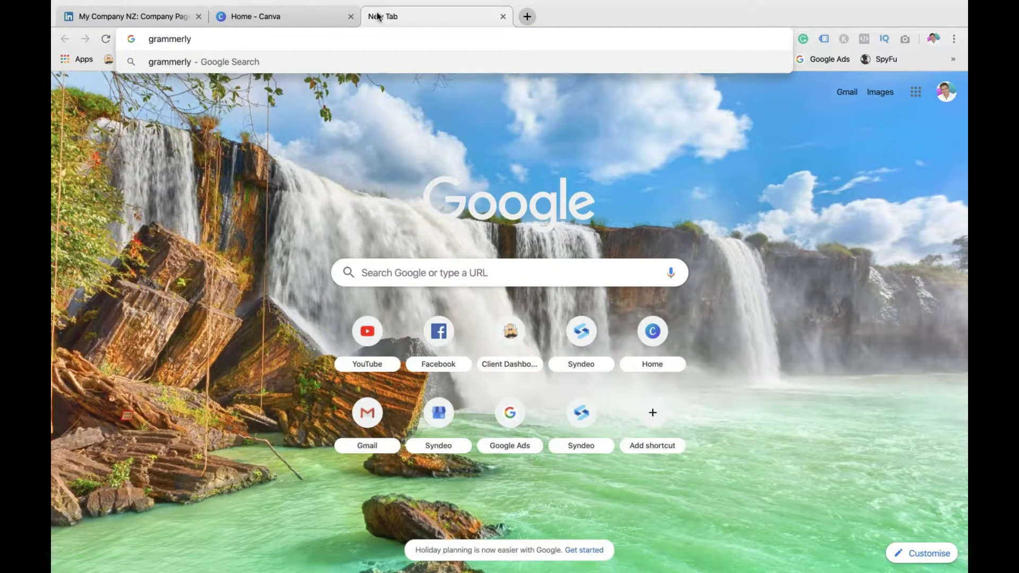
{"action": "key", "text": "Return"}
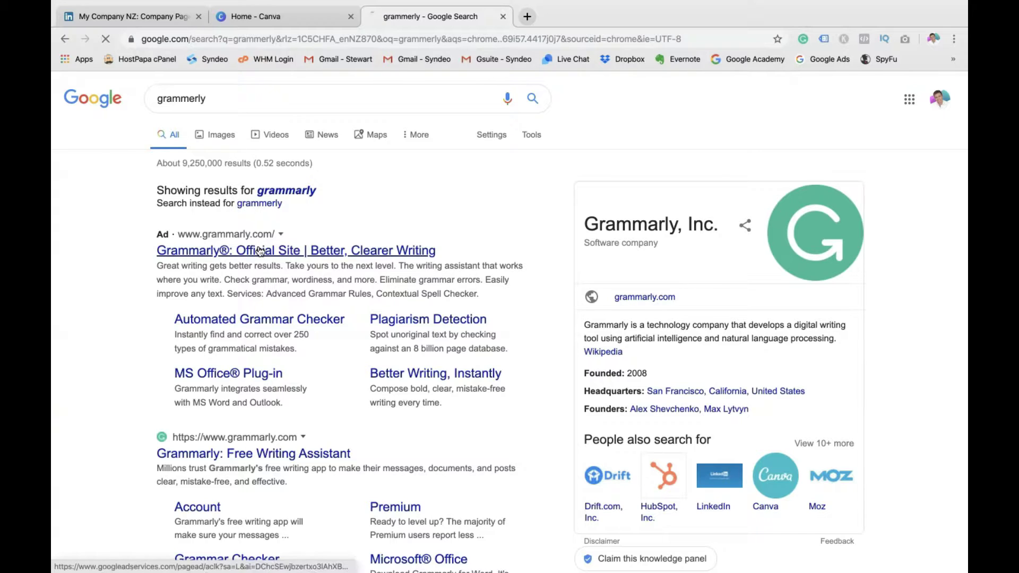
{"action": "left_click", "coordinate": [259, 251]}
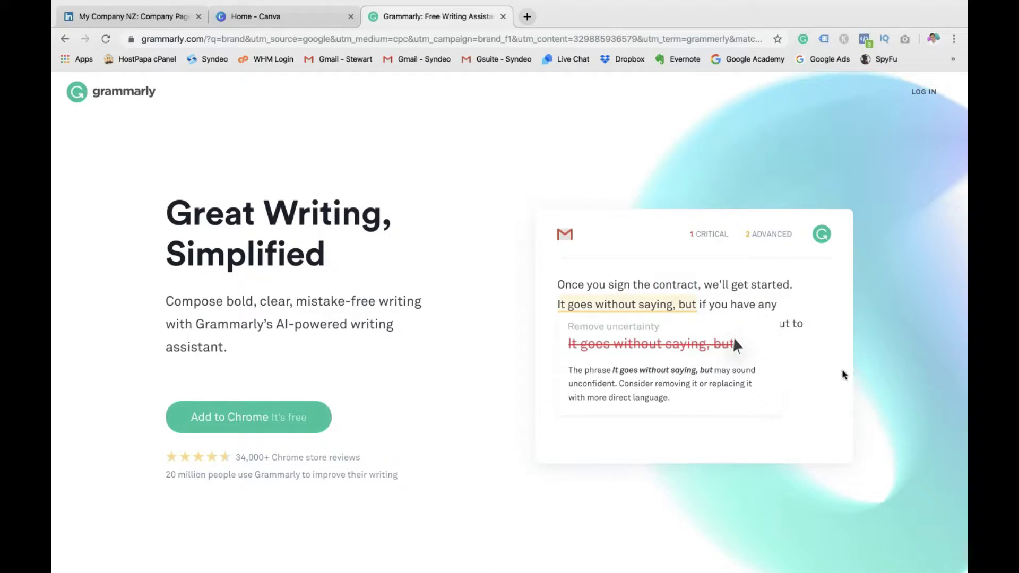
{"action": "left_click", "coordinate": [503, 17]}
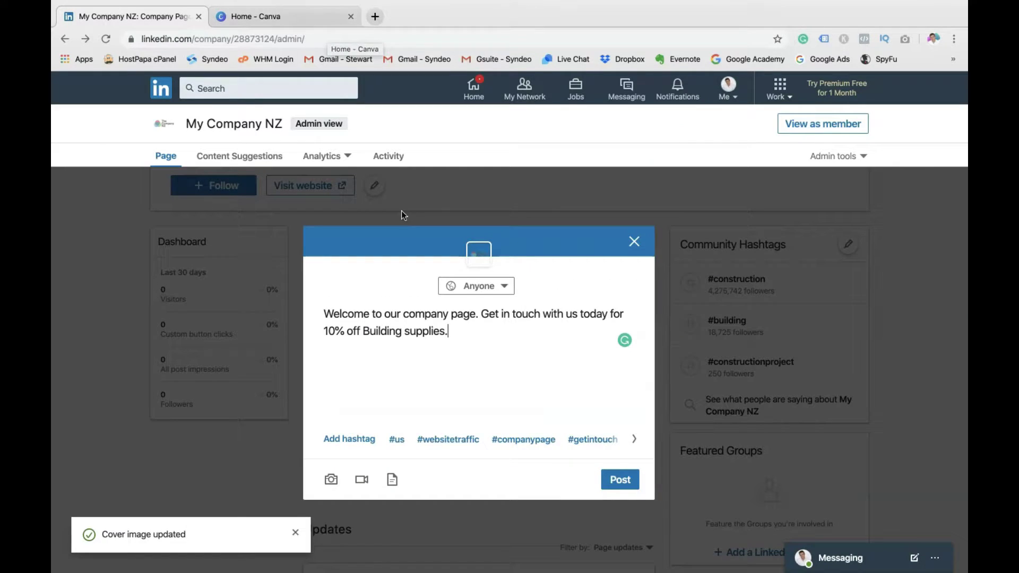
Attach The Company NZ.png logo from Downloads as a photo to the post
{"action": "scroll", "coordinate": [457, 366], "scroll_direction": "down", "scroll_amount": 1}
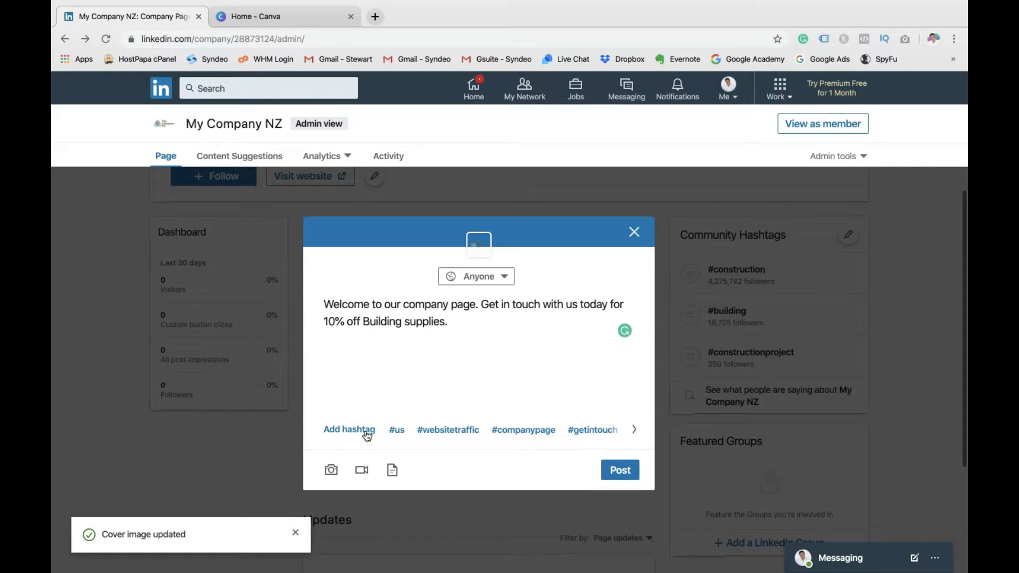
{"action": "left_click", "coordinate": [331, 470]}
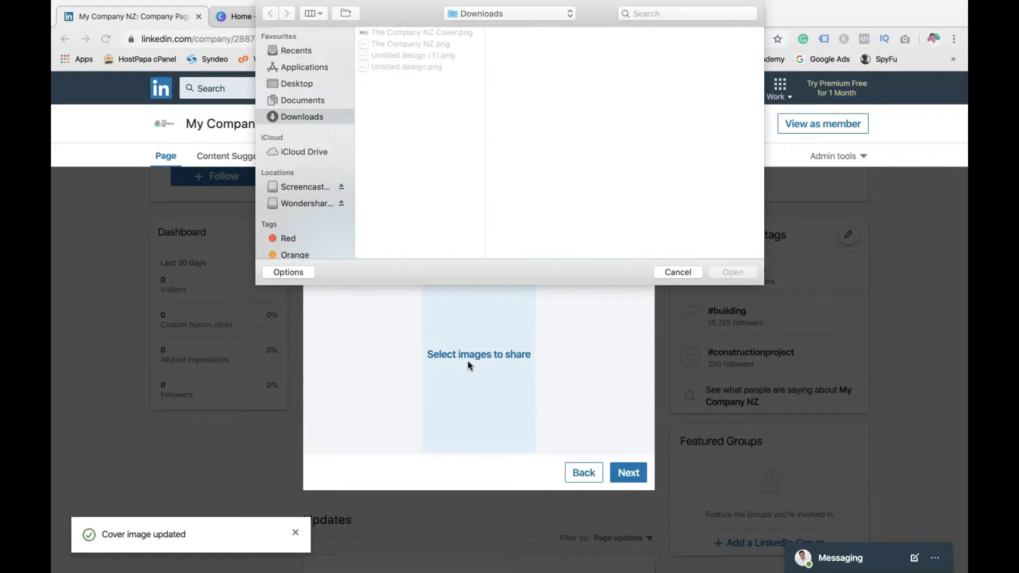
{"action": "left_click", "coordinate": [419, 45]}
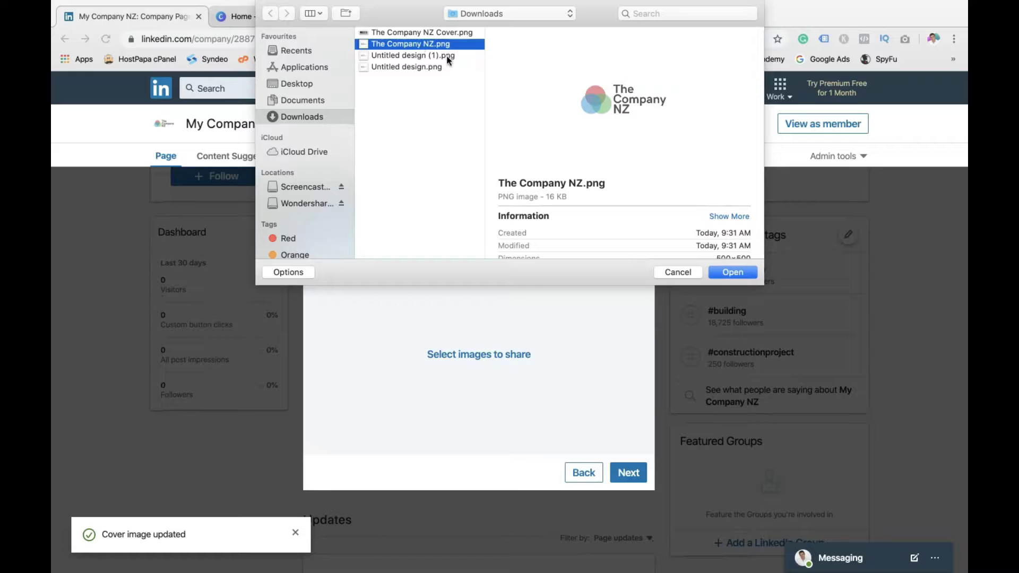
{"action": "left_click", "coordinate": [730, 273]}
{"action": "scroll", "coordinate": [528, 380], "scroll_direction": "down", "scroll_amount": 1}
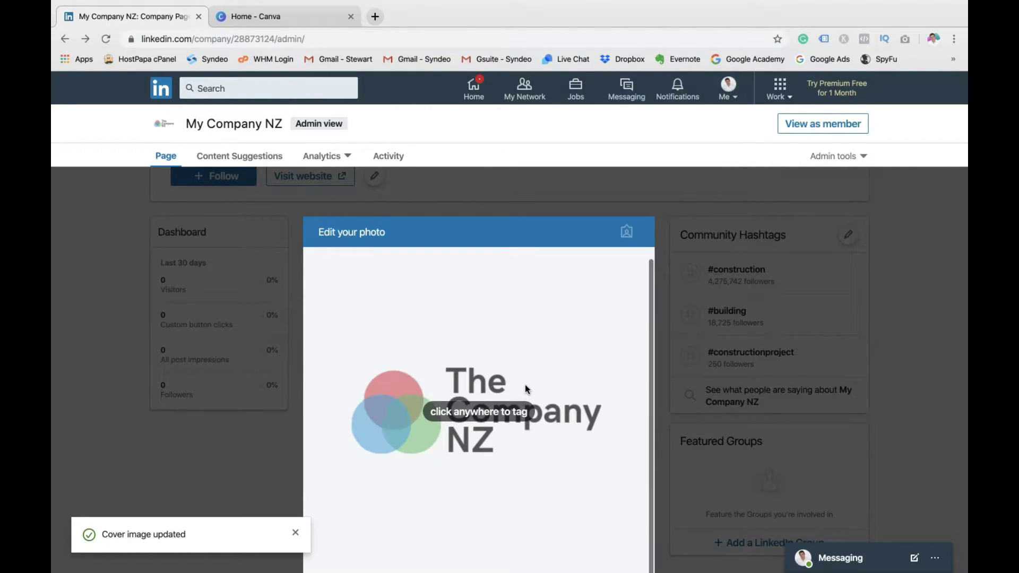
{"action": "scroll", "coordinate": [526, 374], "scroll_direction": "down", "scroll_amount": 5}
Give the logo image alt text 'The Co' and continue to the post
{"action": "left_click", "coordinate": [367, 476]}
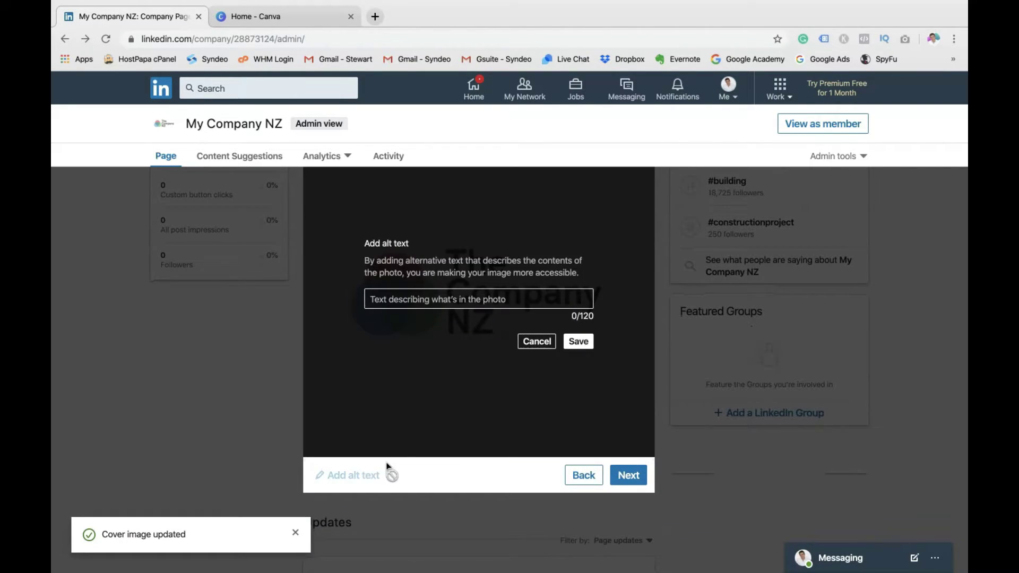
{"action": "left_click", "coordinate": [429, 301]}
{"action": "type", "text": "The Company NZ"}
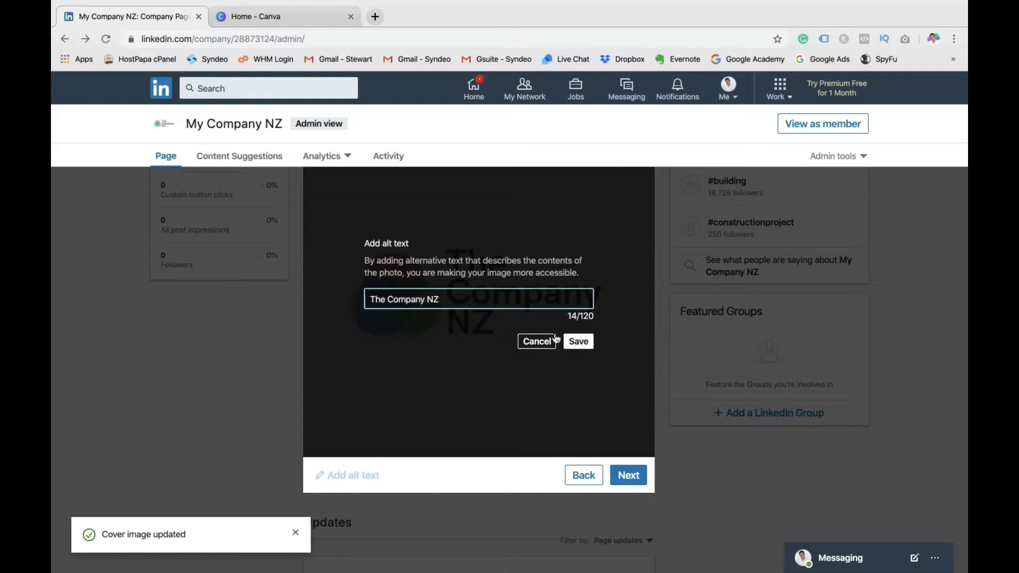
{"action": "left_click", "coordinate": [574, 341]}
{"action": "scroll", "coordinate": [574, 344], "scroll_direction": "up", "scroll_amount": 1}
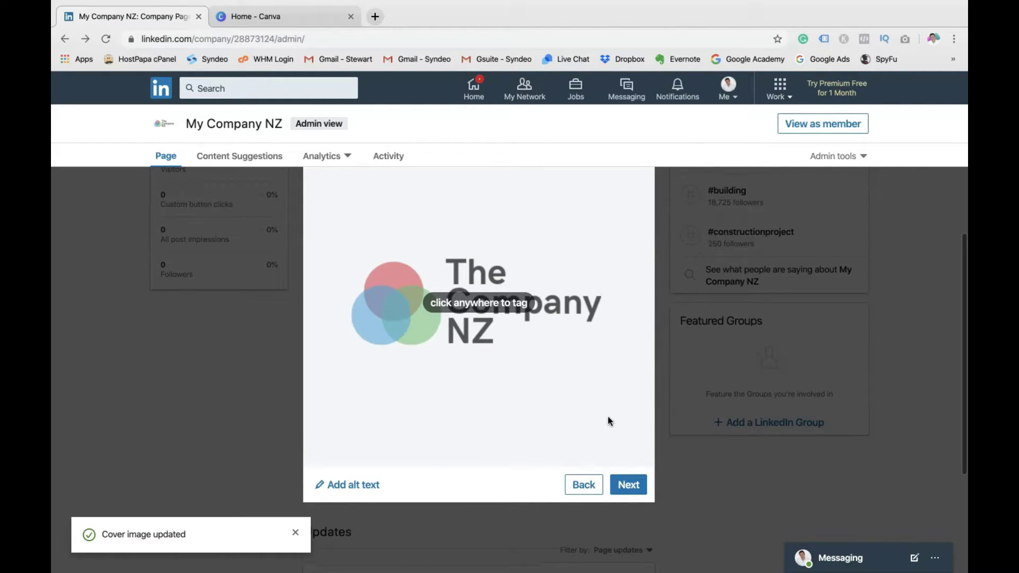
{"action": "scroll", "coordinate": [607, 416], "scroll_direction": "up", "scroll_amount": 1}
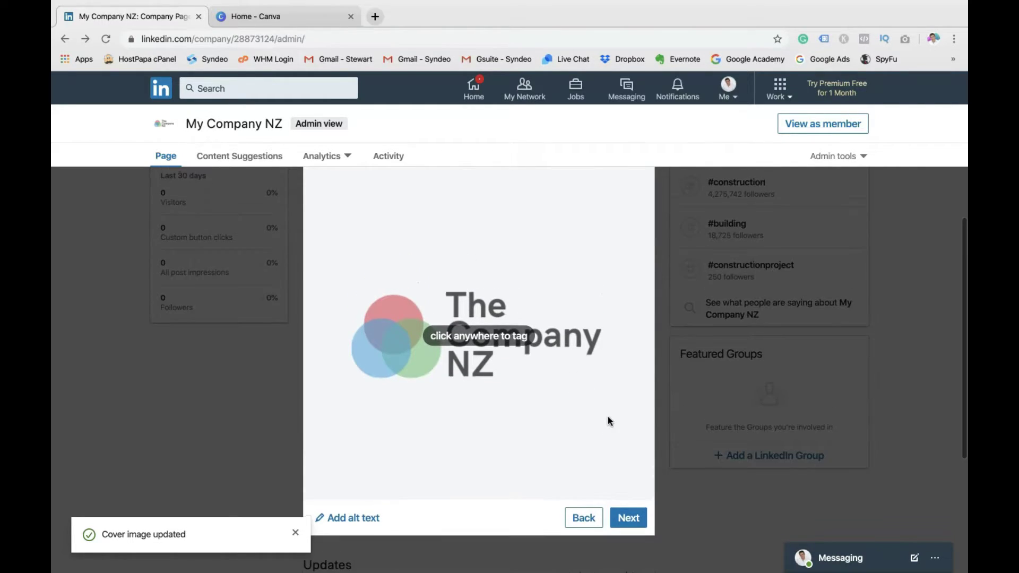
{"action": "left_click", "coordinate": [628, 519]}
{"action": "scroll", "coordinate": [599, 432], "scroll_direction": "down", "scroll_amount": 1}
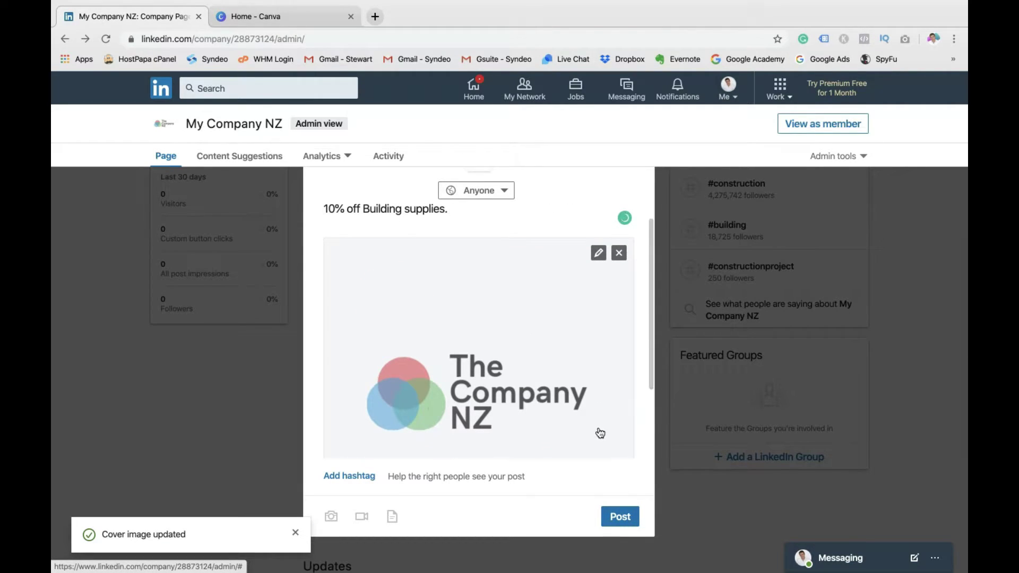
{"action": "scroll", "coordinate": [600, 433], "scroll_direction": "up", "scroll_amount": 1}
Add hashtags #buildingconstruction, #thecompanynz and #newzealand on a new line below the text
{"action": "key", "text": "Return"}
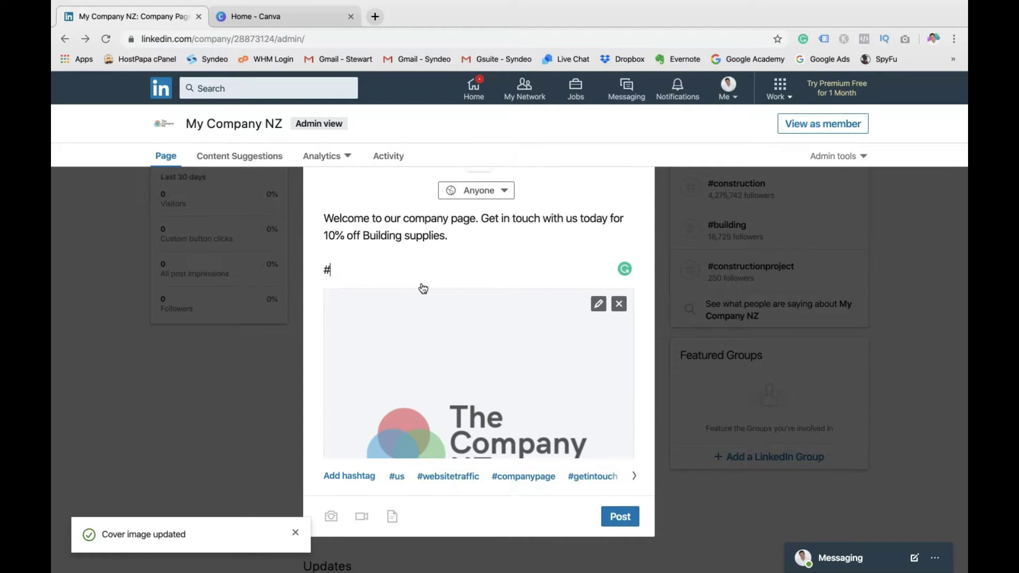
{"action": "type", "text": "#building"}
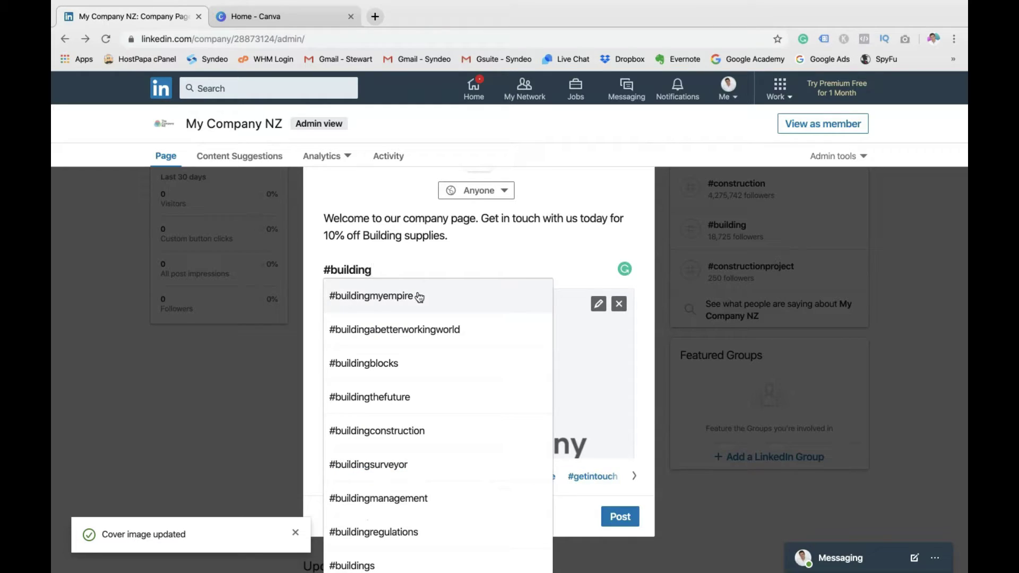
{"action": "left_click", "coordinate": [398, 431]}
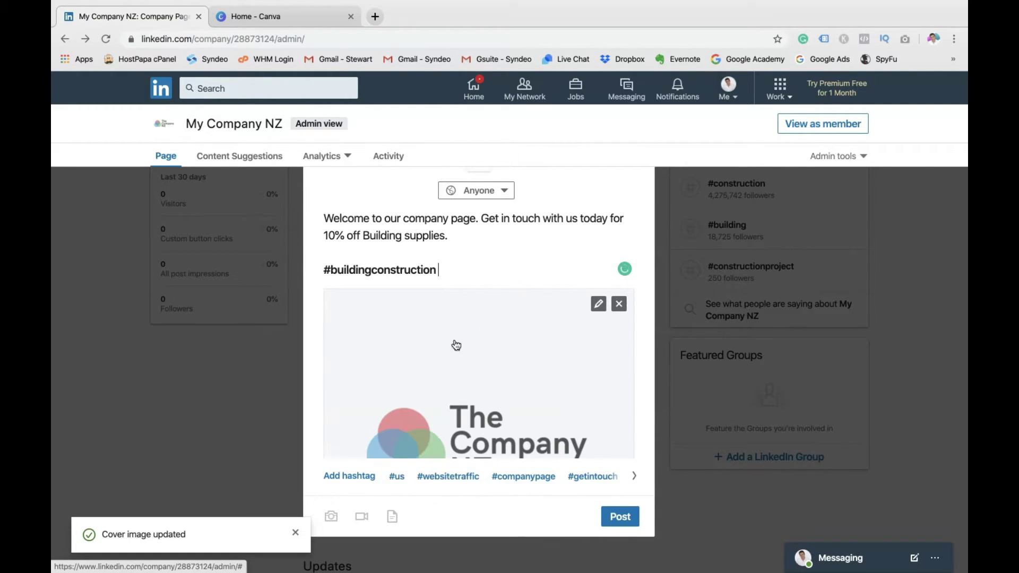
{"action": "type", "text": "#thecompanynz"}
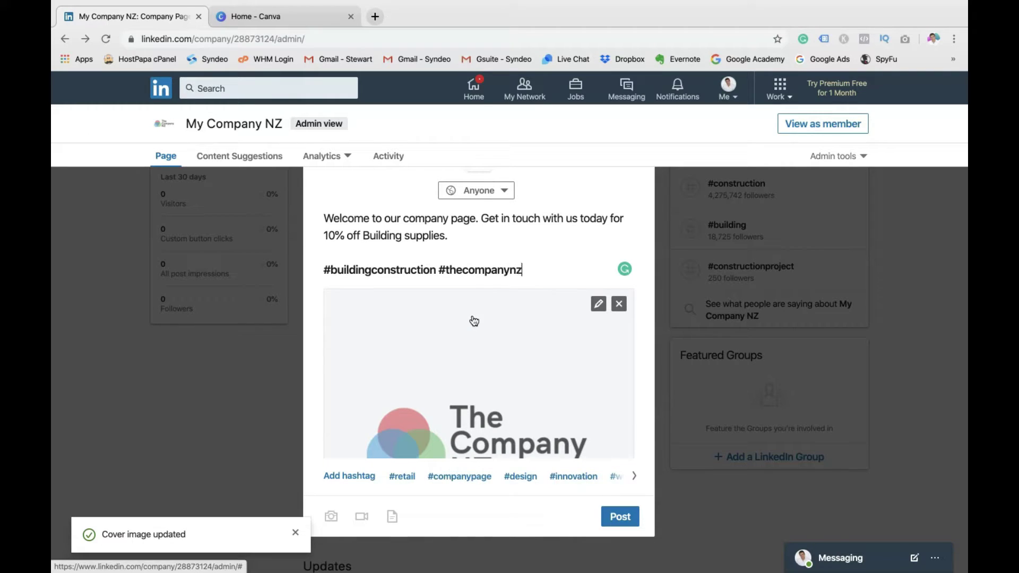
{"action": "type", "text": " #newzeal"}
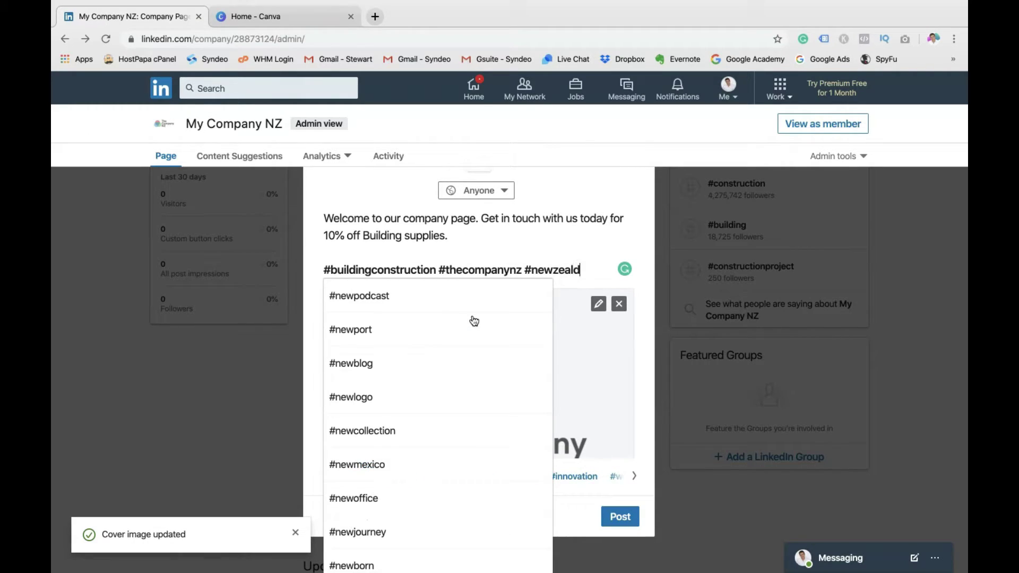
{"action": "type", "text": "and"}
{"action": "left_click", "coordinate": [447, 309]}
Confirm the post's visibility stays set to Anyone
{"action": "scroll", "coordinate": [552, 251], "scroll_direction": "up", "scroll_amount": 2}
{"action": "scroll", "coordinate": [552, 251], "scroll_direction": "down", "scroll_amount": 5}
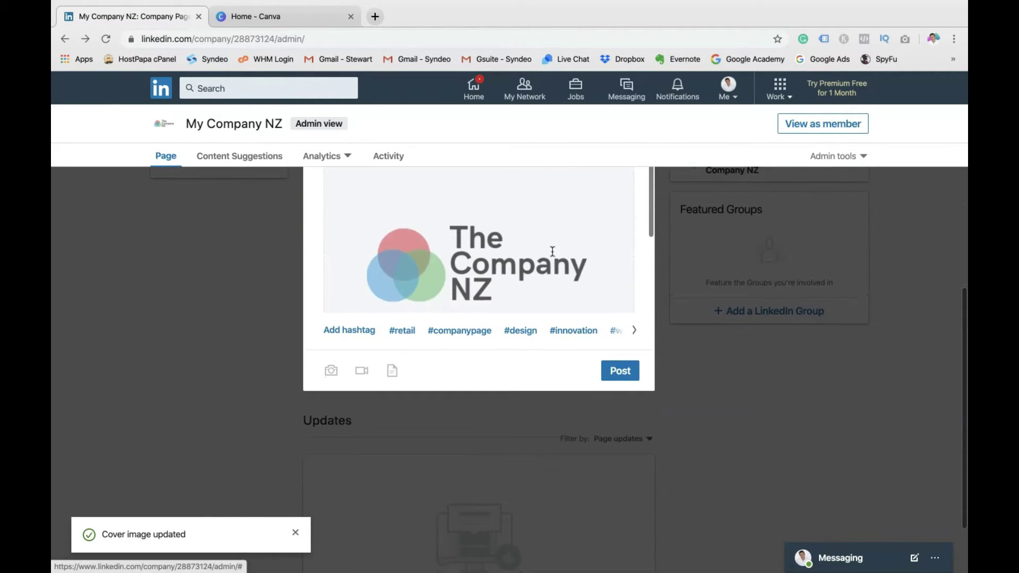
{"action": "scroll", "coordinate": [552, 251], "scroll_direction": "up", "scroll_amount": 5}
{"action": "scroll", "coordinate": [532, 390], "scroll_direction": "down", "scroll_amount": 3}
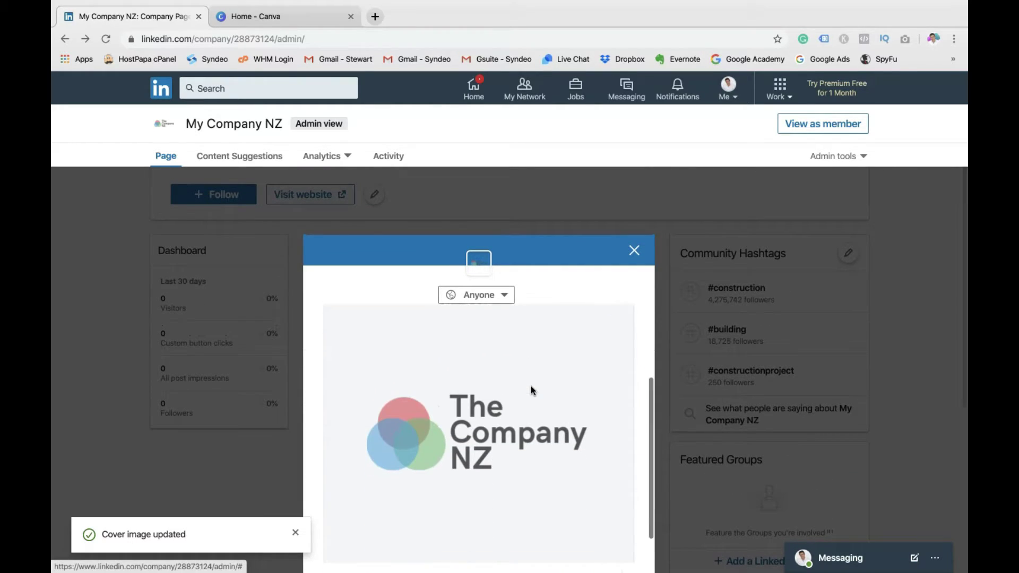
{"action": "left_click", "coordinate": [504, 295]}
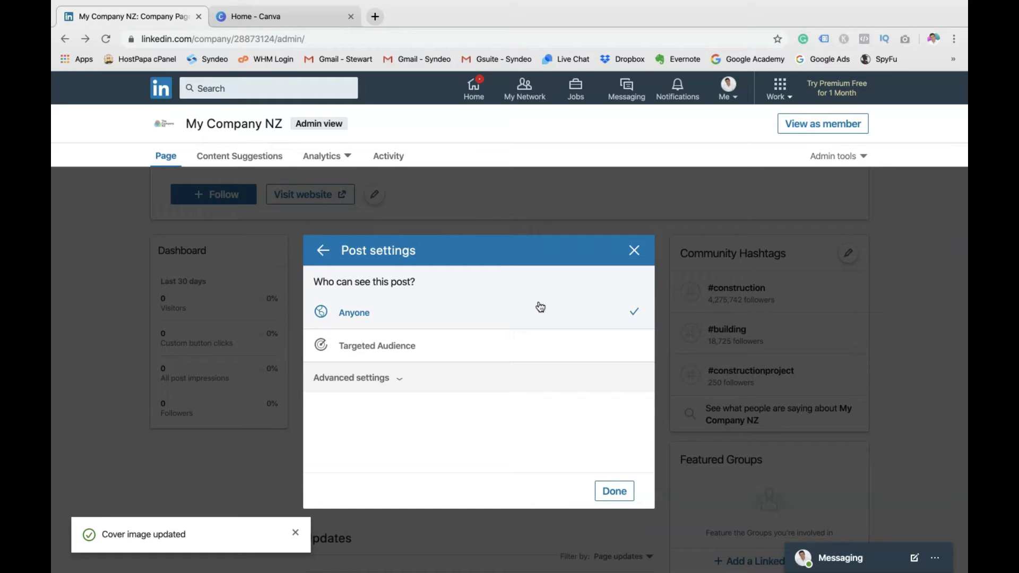
{"action": "left_click", "coordinate": [612, 493]}
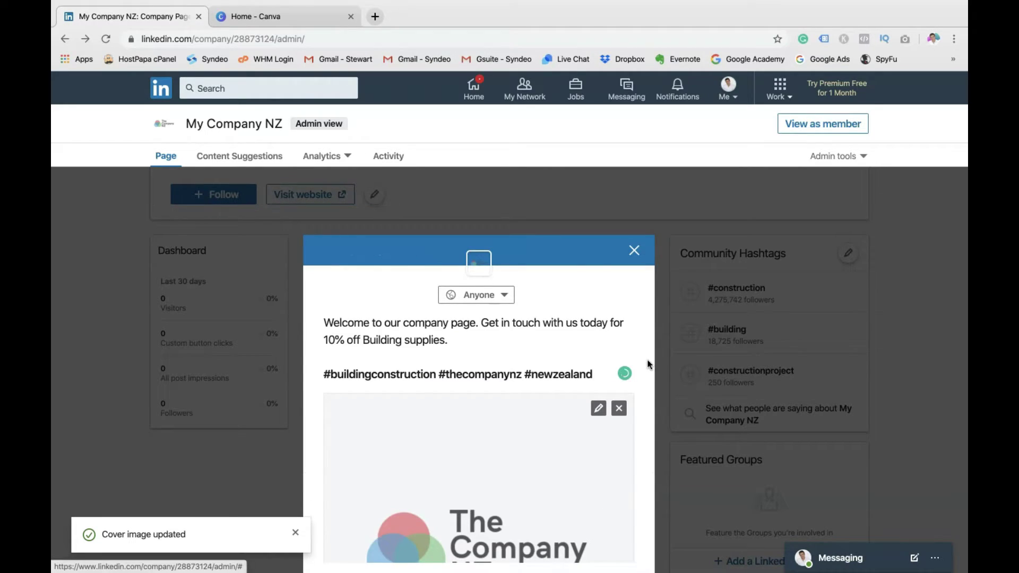
{"action": "scroll", "coordinate": [647, 363], "scroll_direction": "down", "scroll_amount": 5}
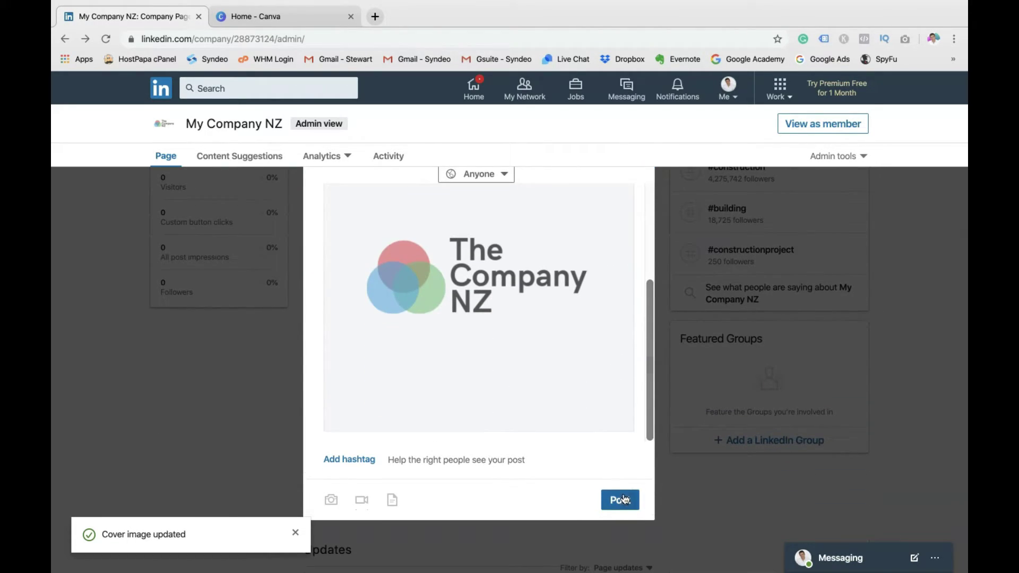
Publish the welcome post with the logo, then expand it to confirm its three hashtags
{"action": "left_click", "coordinate": [624, 500]}
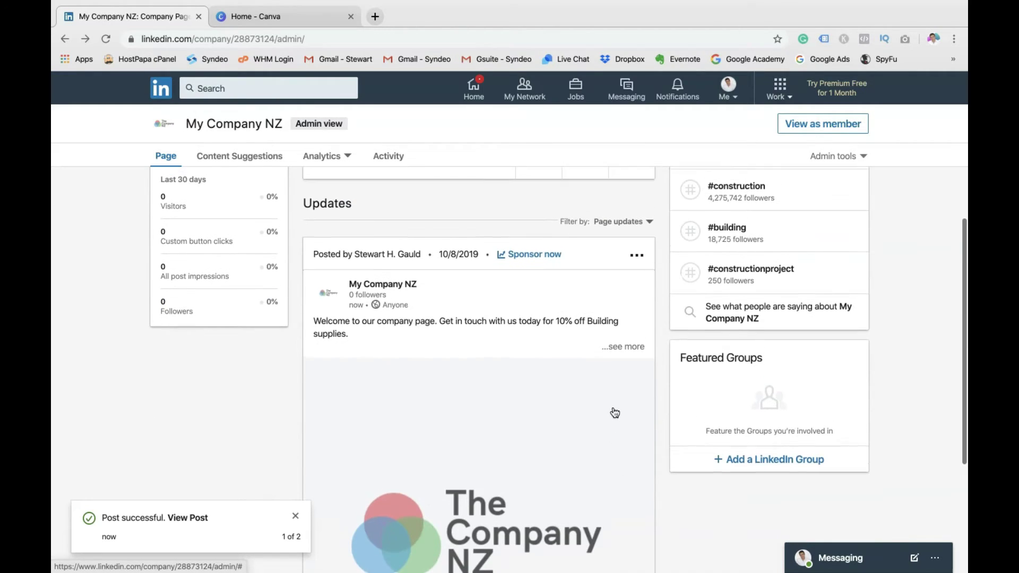
{"action": "scroll", "coordinate": [614, 413], "scroll_direction": "down", "scroll_amount": 5}
{"action": "scroll", "coordinate": [614, 413], "scroll_direction": "up", "scroll_amount": 4}
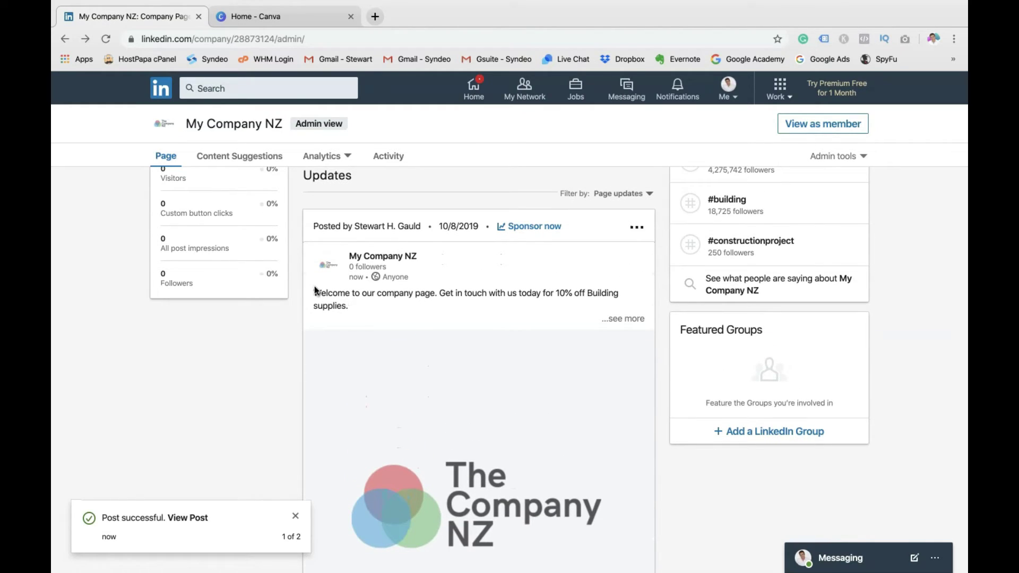
{"action": "left_click", "coordinate": [616, 320]}
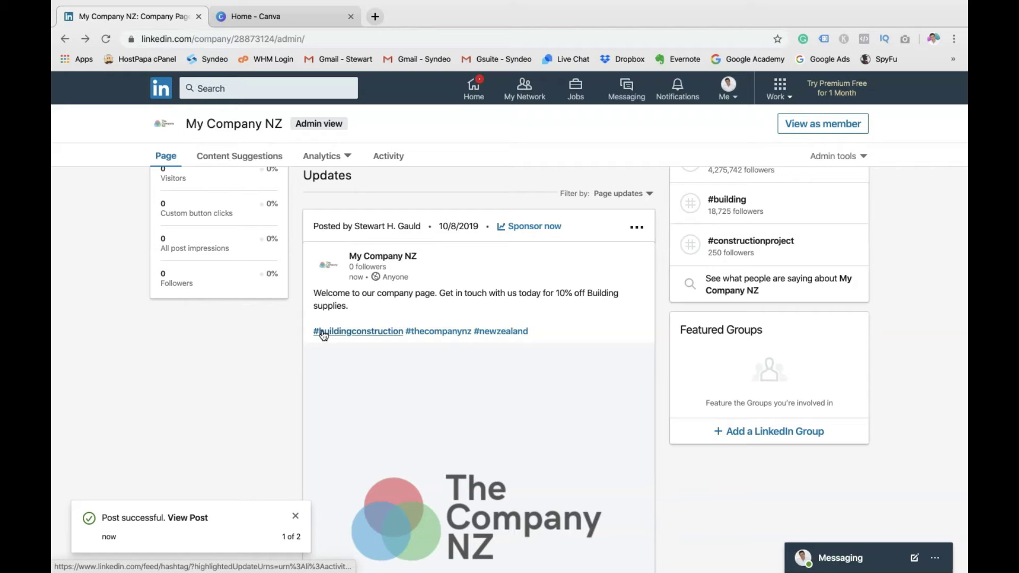
{"action": "scroll", "coordinate": [408, 320], "scroll_direction": "up", "scroll_amount": 2}
{"action": "scroll", "coordinate": [597, 406], "scroll_direction": "up", "scroll_amount": 3}
{"action": "scroll", "coordinate": [597, 406], "scroll_direction": "up", "scroll_amount": 2}
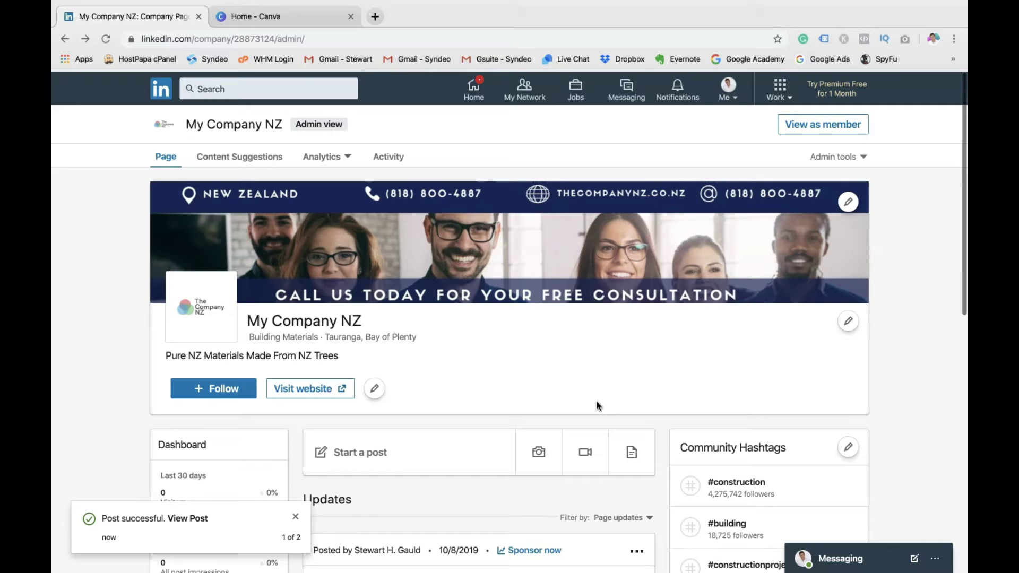